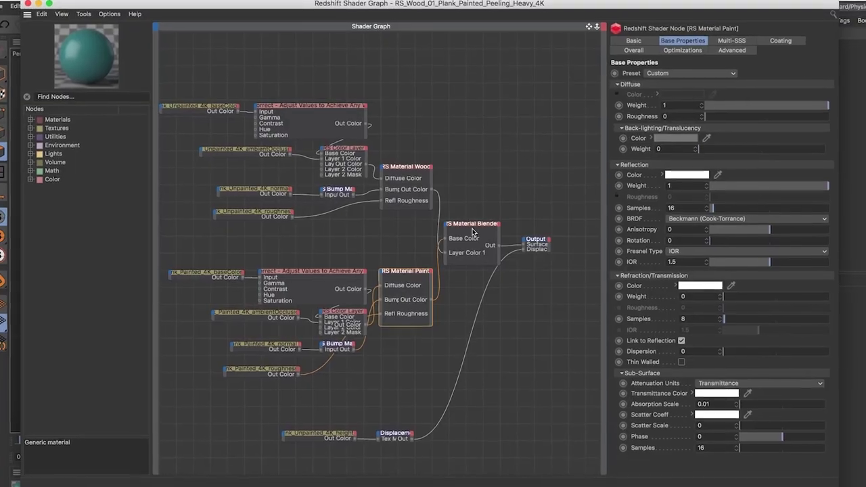
Bring up Man Crumble_02.c4d on its 01_Full Scene take, seen through the scene camera
left_click(472, 232)
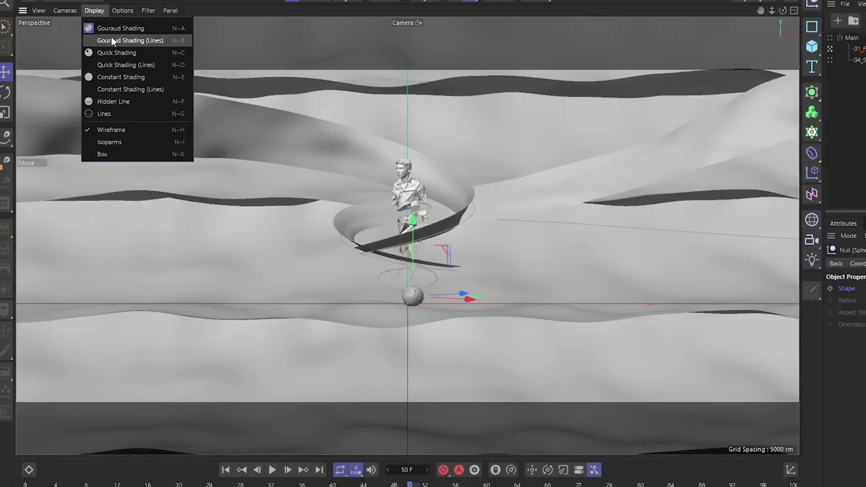
left_click(110, 38)
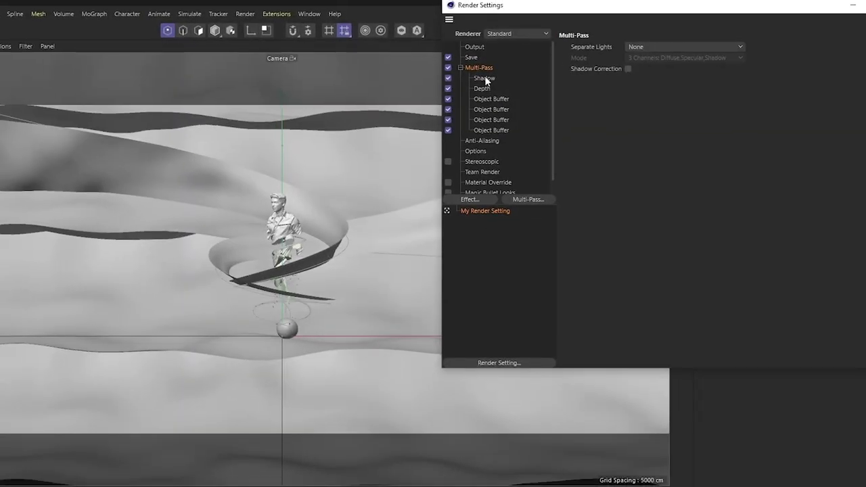
left_click(486, 71)
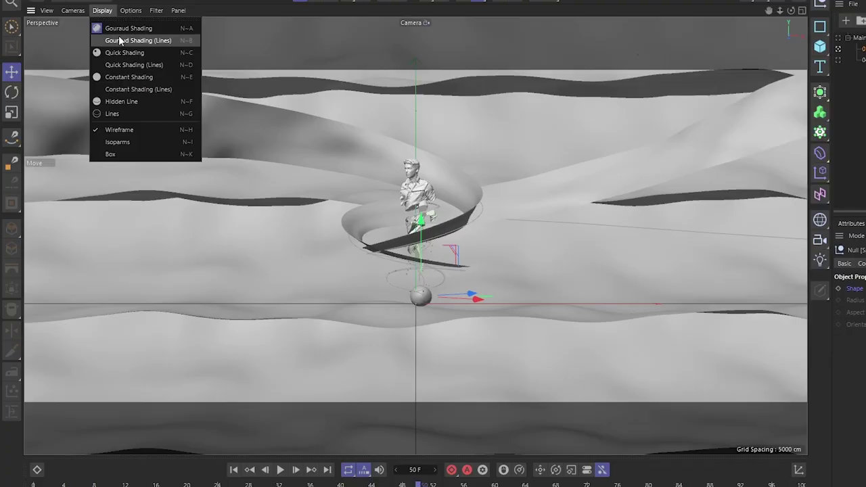
left_click(144, 37)
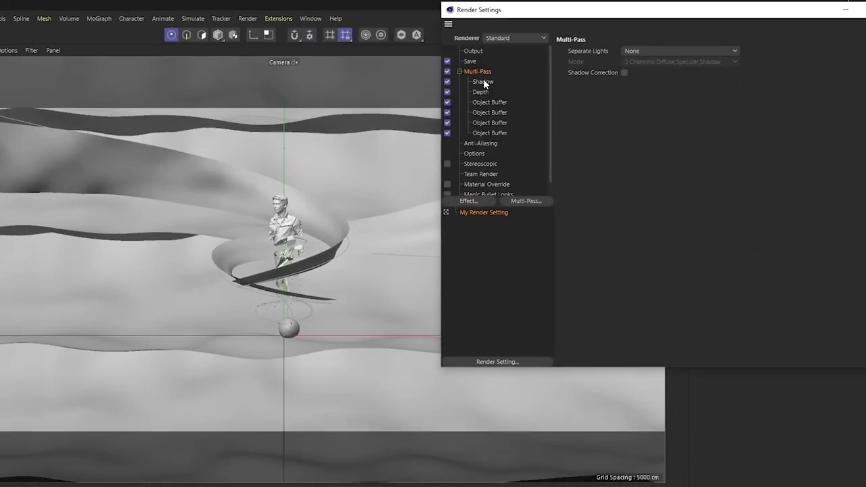
left_click(480, 88)
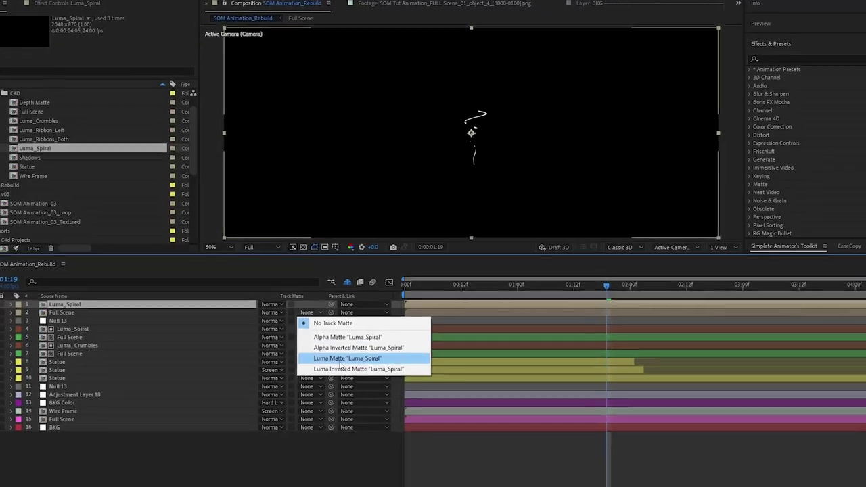
left_click(352, 358)
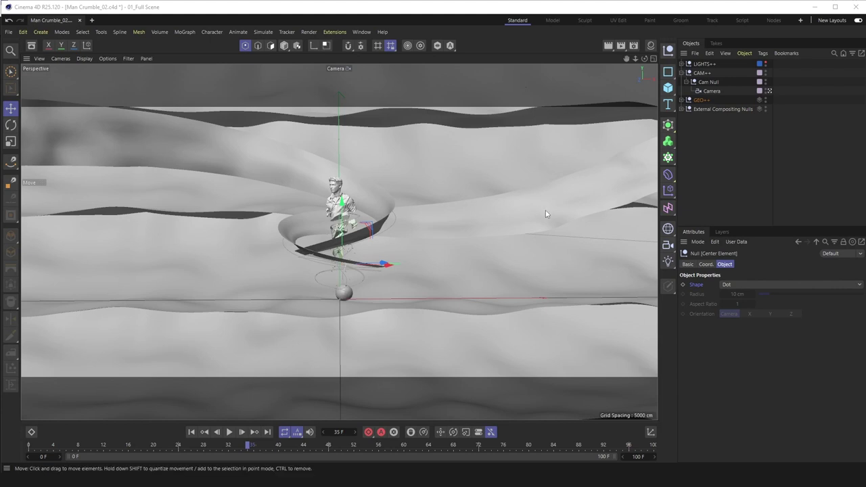
Deselect all objects and render the full scene in the viewport with Ctrl+R
left_click(726, 162)
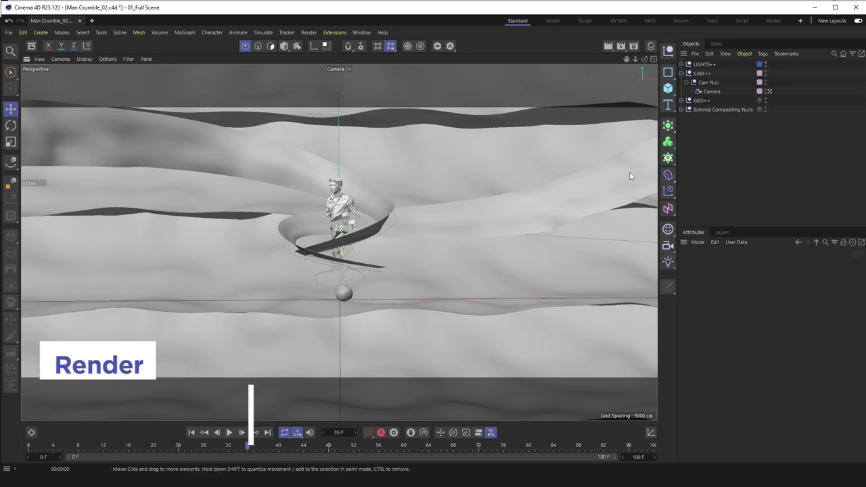
key("ctrl+r")
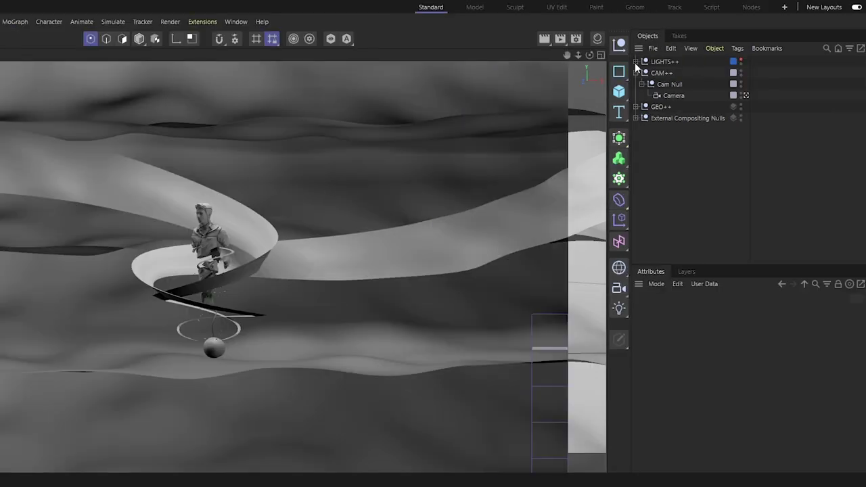
left_click(635, 62)
Expand LIGHTS++ and GEO++, switch off the scene camera and orbit the Default Camera
left_click(681, 61)
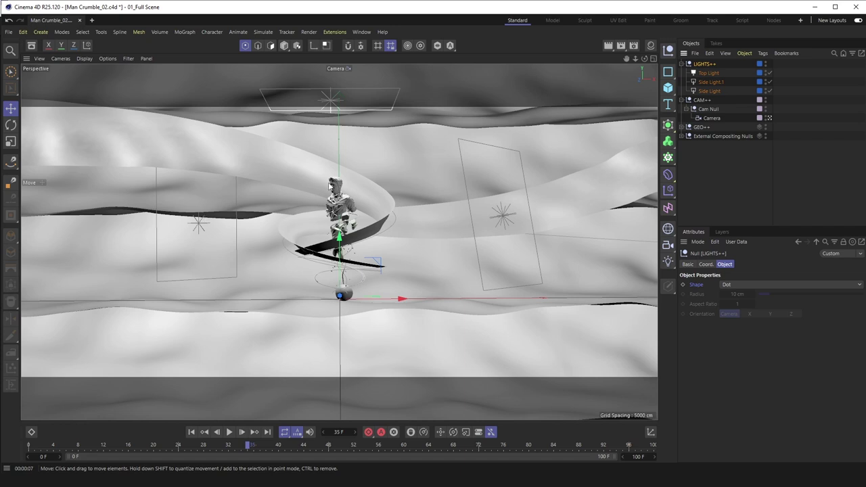
left_click(681, 64)
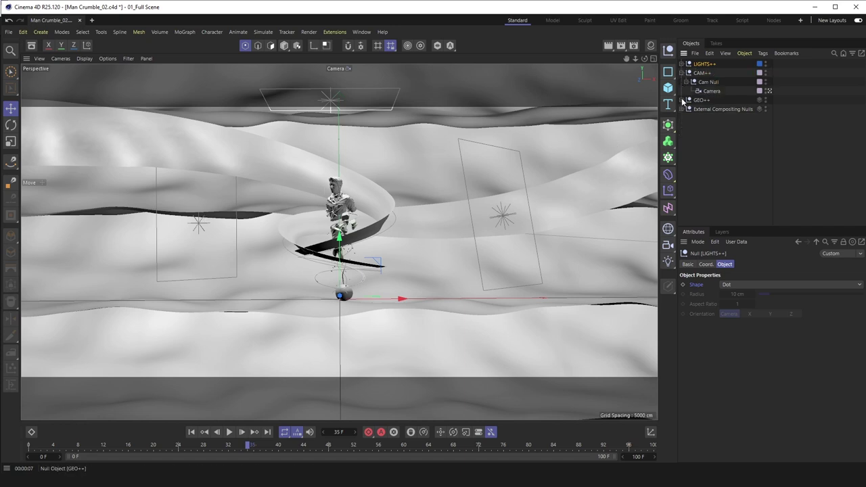
left_click(682, 100)
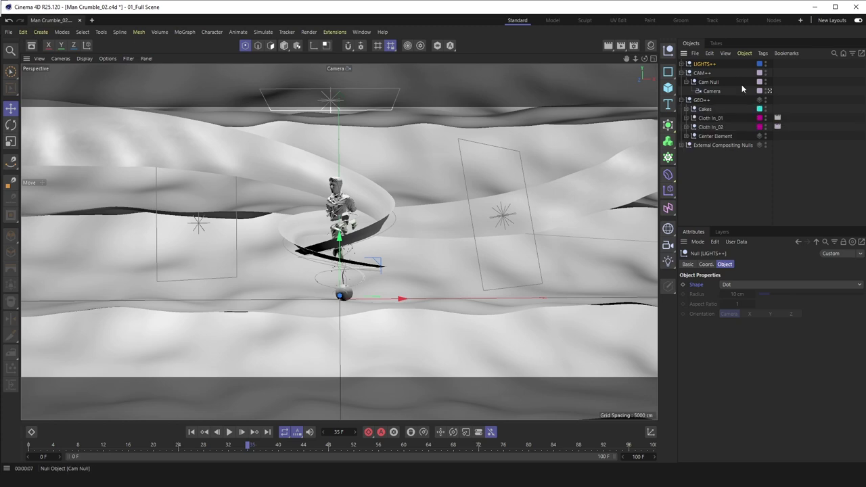
left_click(769, 91)
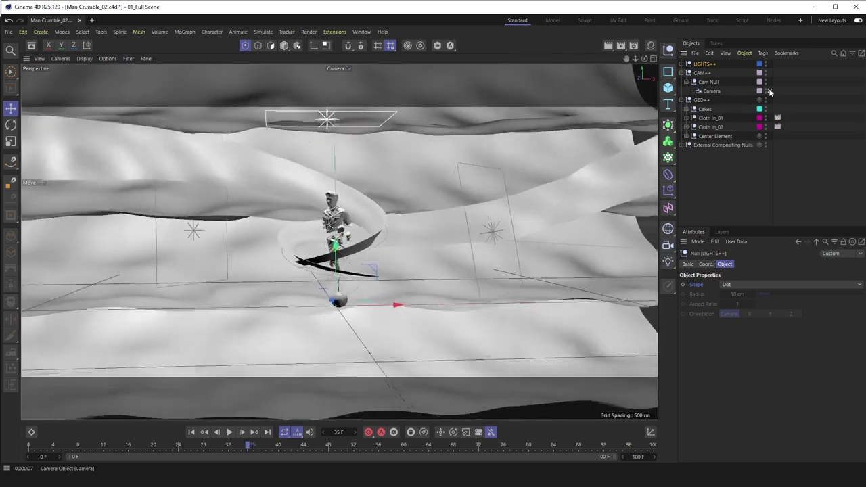
left_click_drag(283, 221, 386, 103)
left_click_drag(238, 193, 256, 237)
Select Cloth In_01, Cloth In_02 and Center Element, then expand Center Element and External Compositing Nulls
left_click(707, 118)
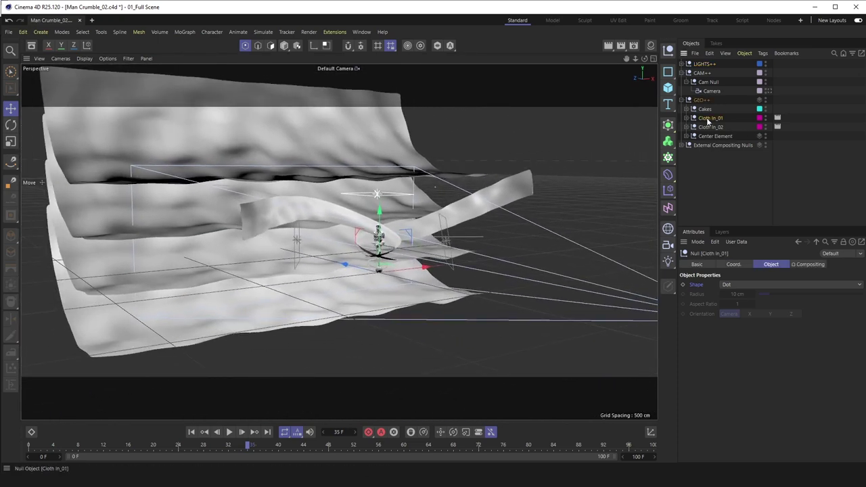
left_click(705, 128)
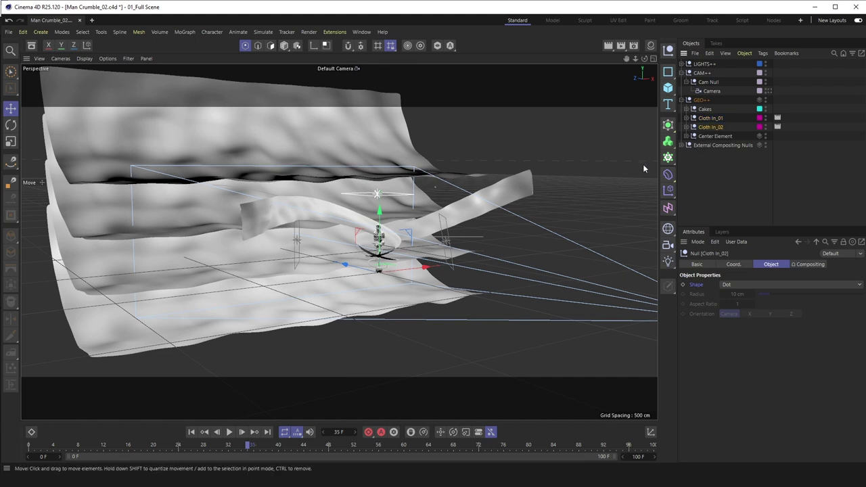
left_click(703, 138)
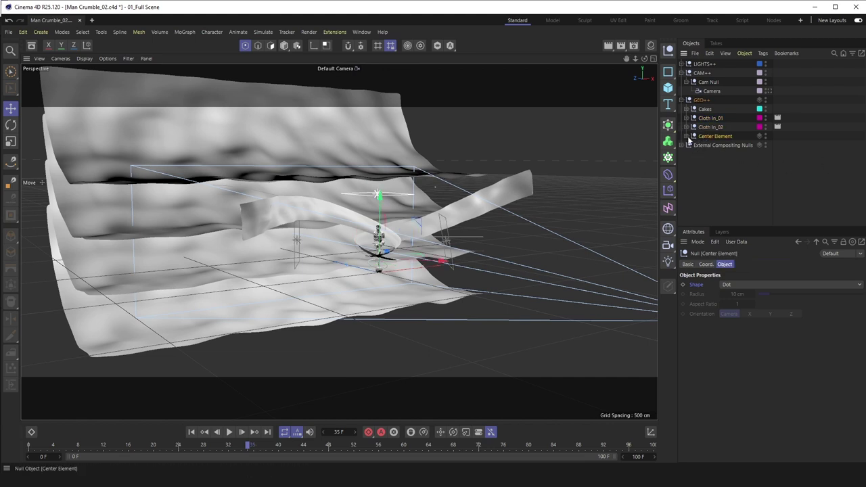
left_click(687, 136)
left_click_drag(474, 244, 498, 237)
left_click_drag(418, 248, 383, 251)
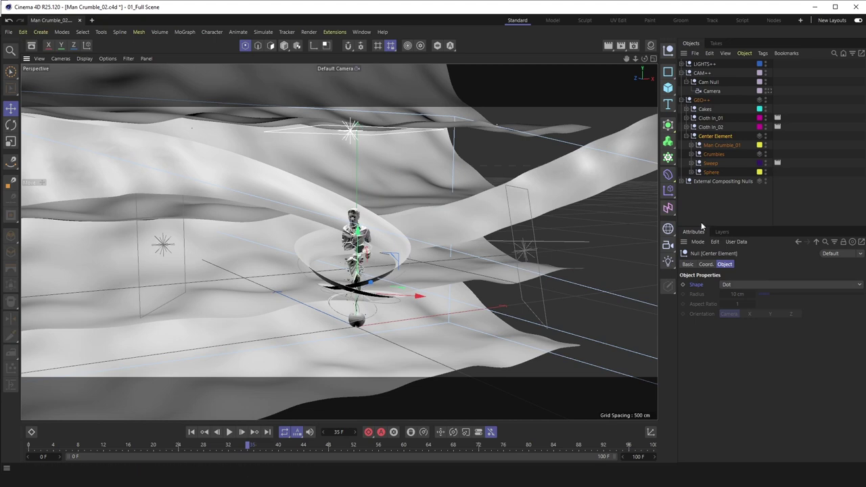
left_click(715, 181)
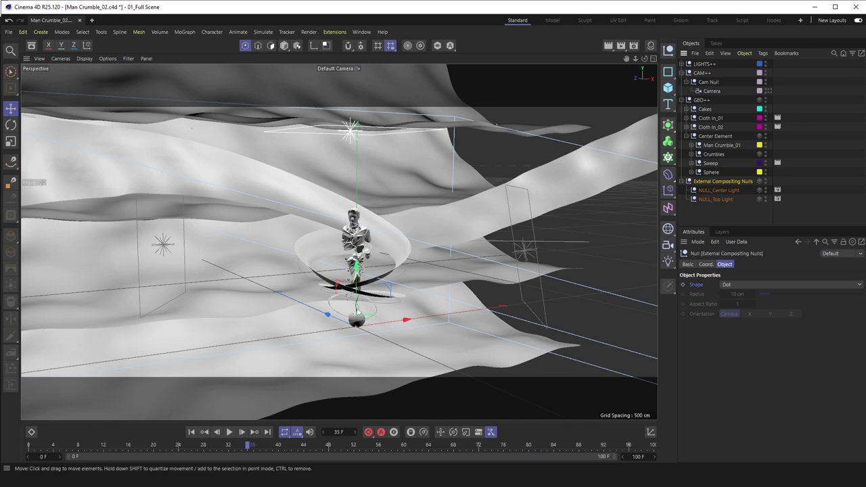
Select NULL_Center Light and NULL_Top Light, orbiting the view to inspect them
left_click(718, 190)
left_click(721, 191)
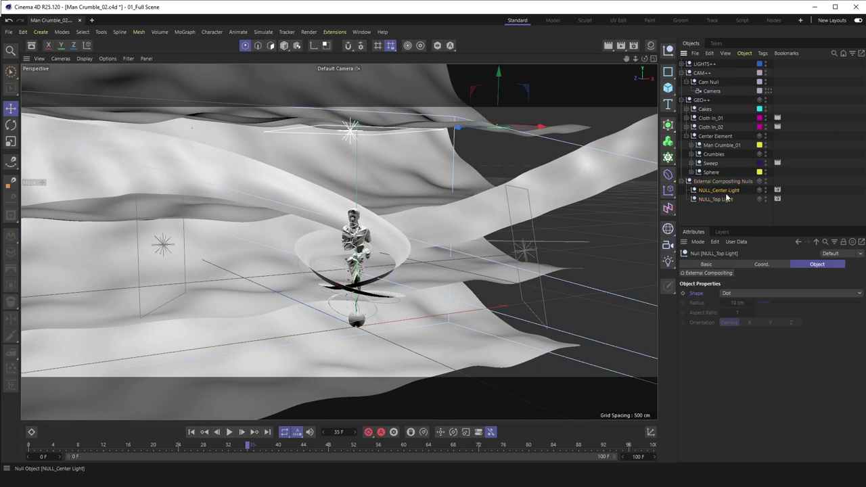
left_click_drag(360, 316, 546, 47)
left_click(387, 206)
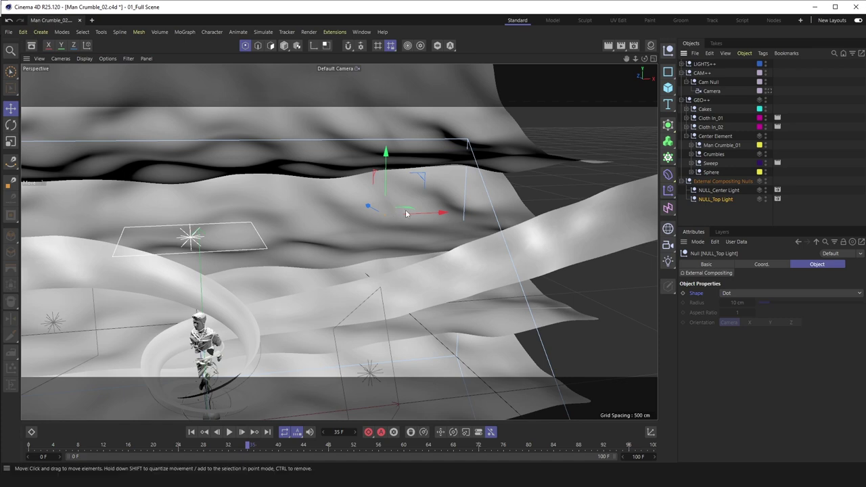
Re-enable the scene camera view and expand the LIGHTS++ group
left_click(768, 91)
left_click(769, 90)
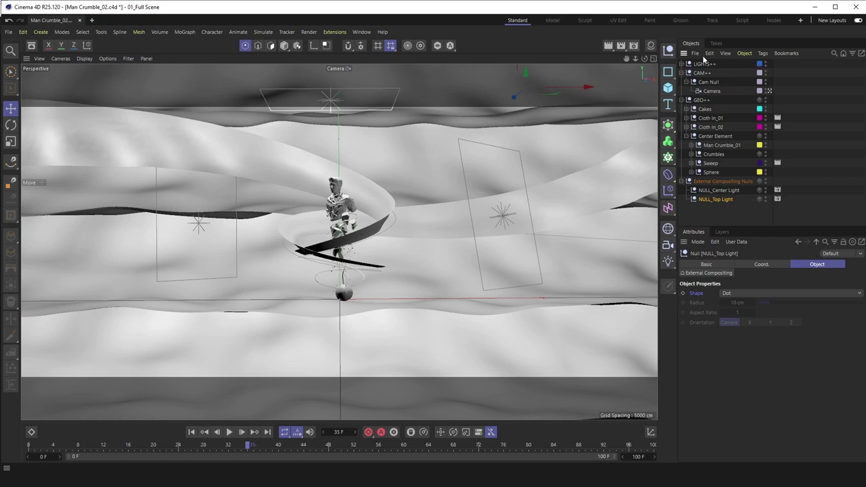
left_click(681, 64)
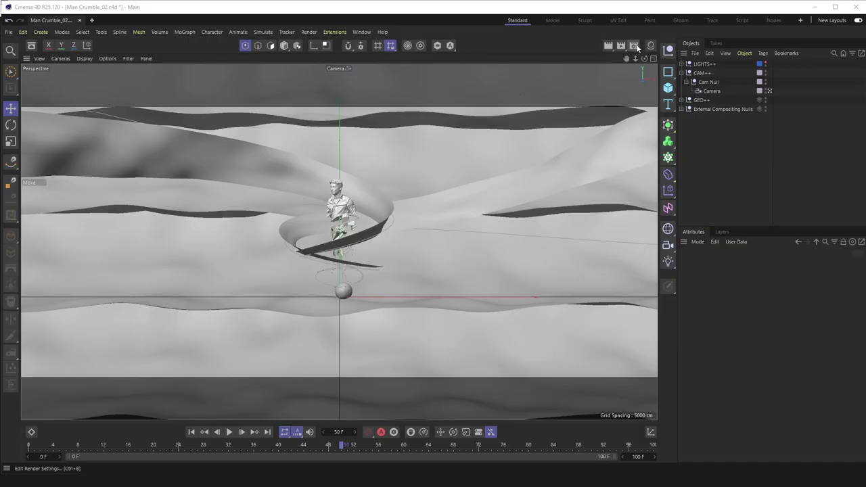
Open Render Settings and display the Multi-Pass pass list
left_click(633, 46)
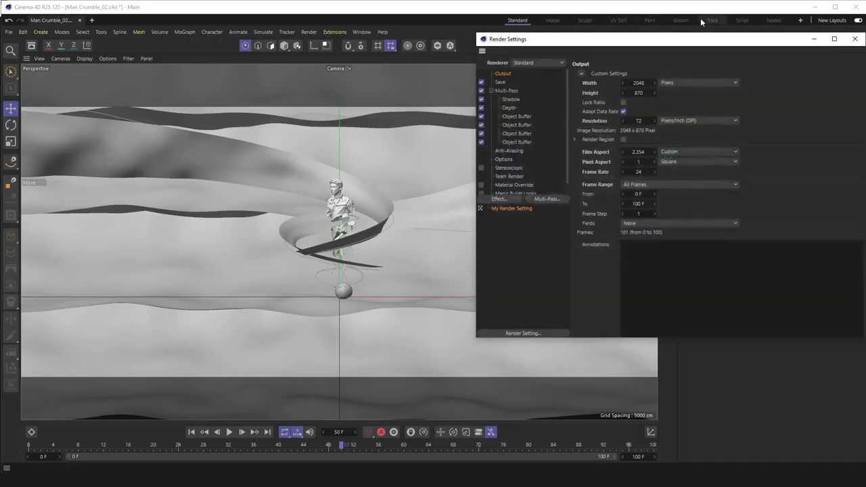
left_click_drag(628, 45, 601, 36)
left_click(485, 83)
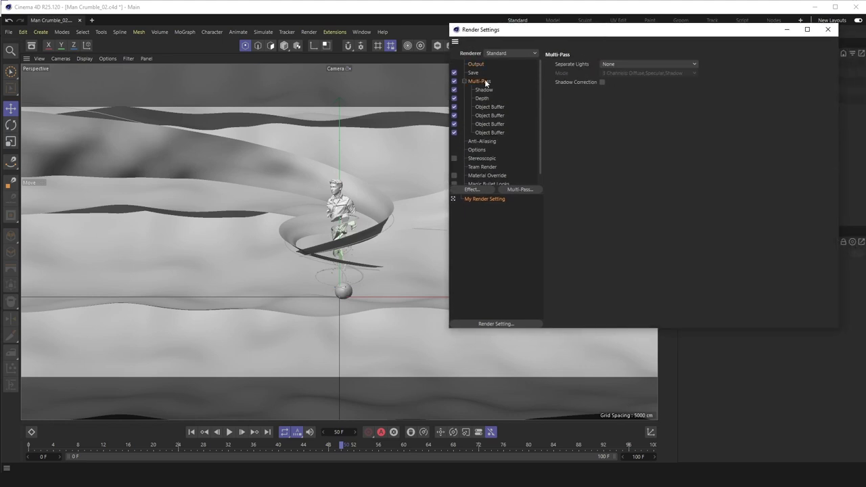
scroll(489, 115, "down", 1)
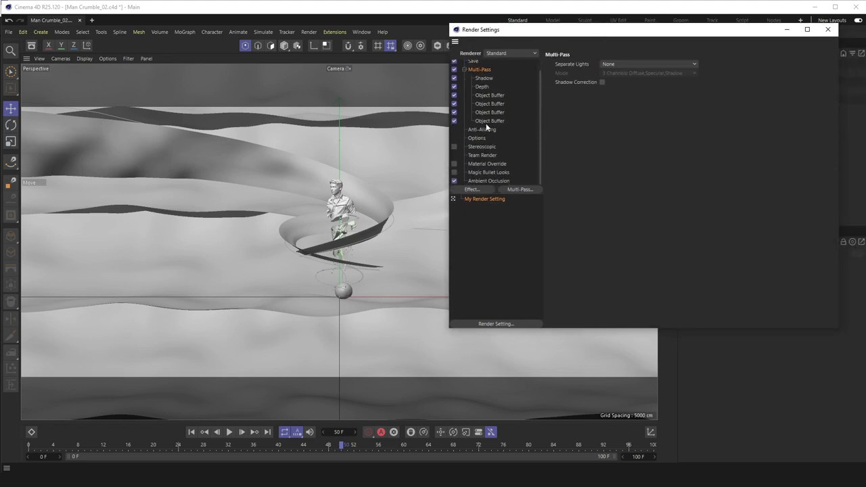
left_click_drag(565, 31, 587, 26)
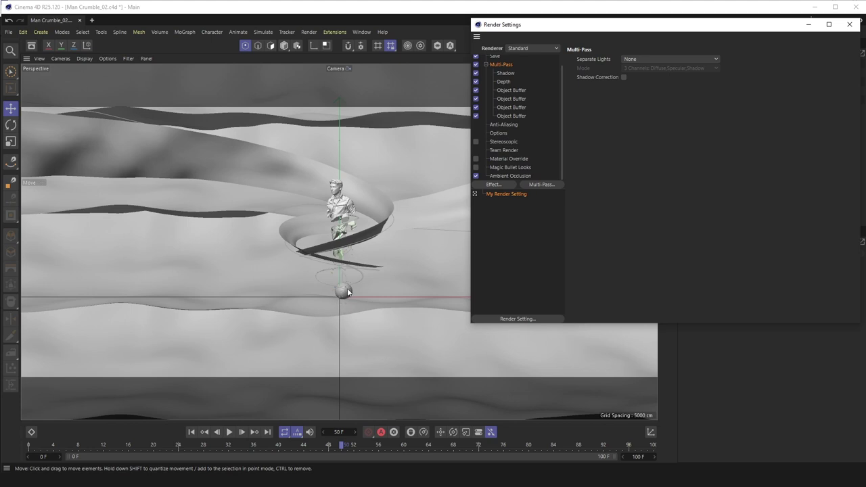
Review the Ambient Occlusion settings, then return to Multi-Pass and select the Shadow pass
double_click(506, 66)
double_click(506, 66)
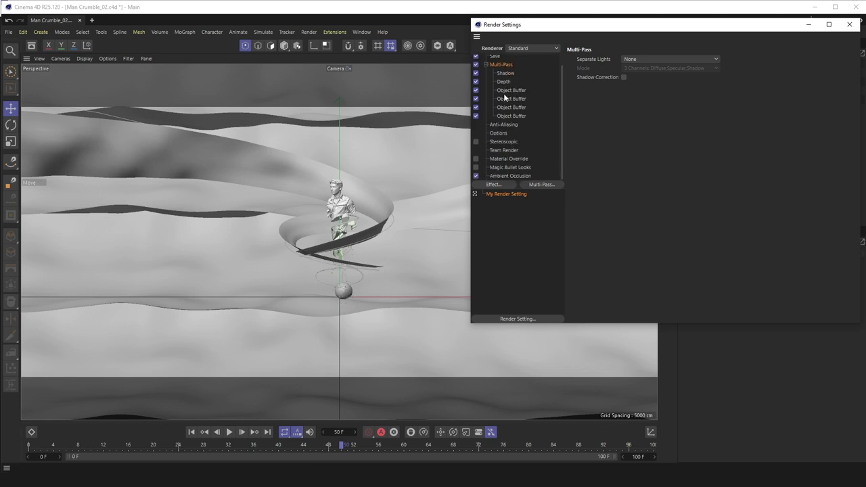
left_click(525, 176)
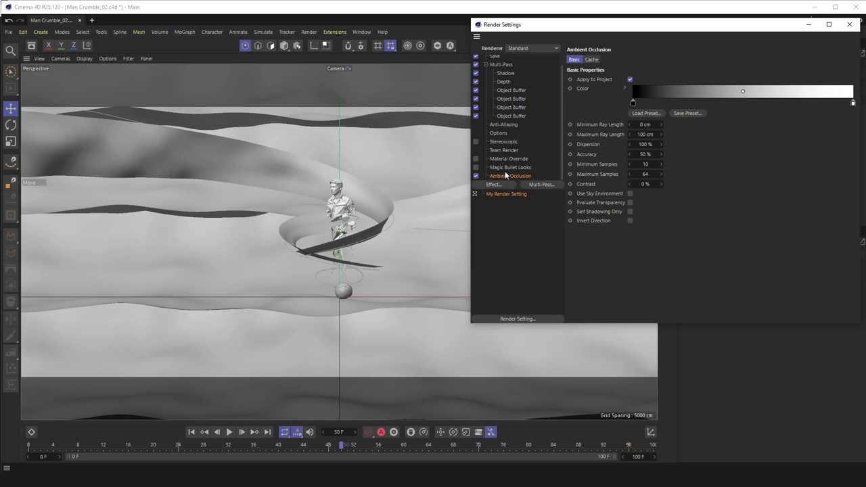
scroll(507, 87, "up", 1)
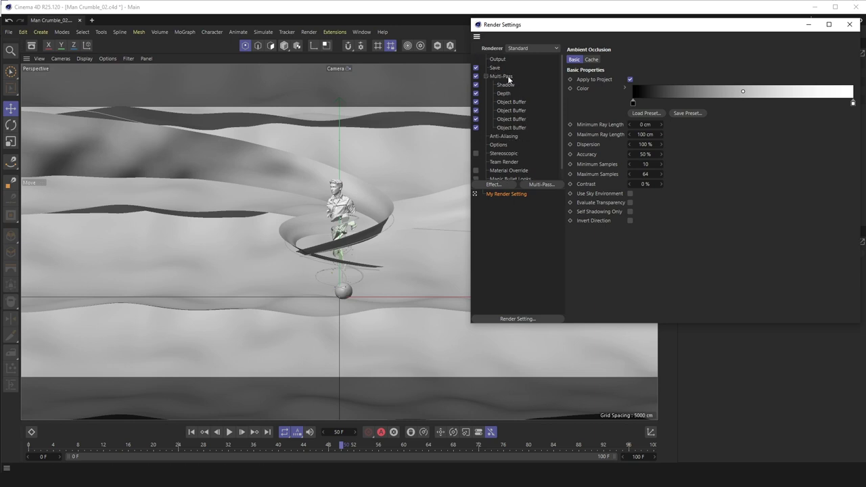
left_click(514, 76)
left_click(416, 88)
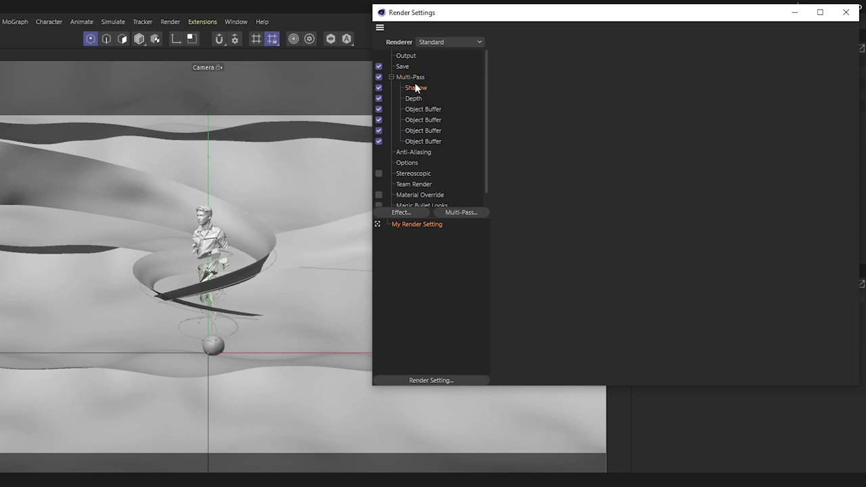
Check the Object Buffer group IDs, and open then dismiss the Multi-Pass add list
left_click(419, 99)
left_click(424, 109)
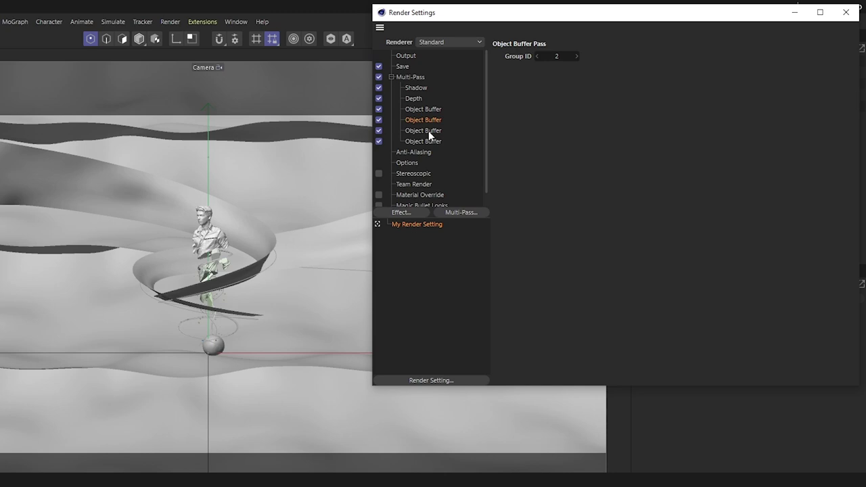
left_click(427, 141)
left_click(462, 213)
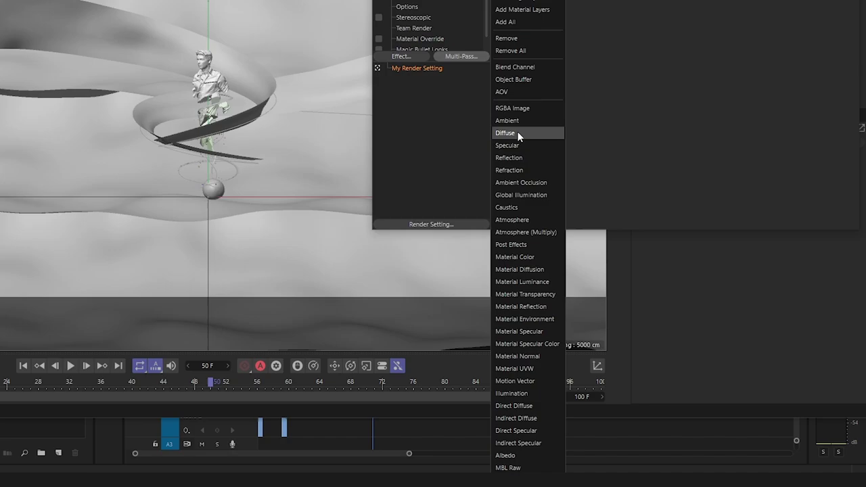
key("Escape")
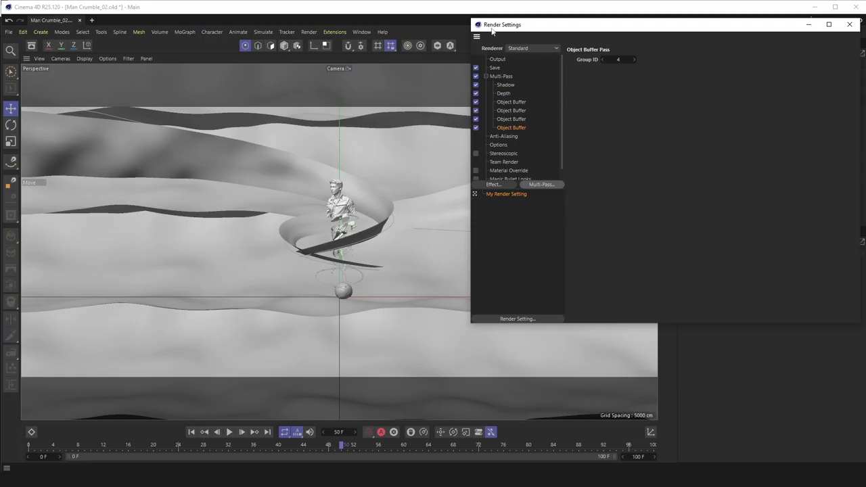
Step through Shadow, Depth and Object Buffers with Group IDs 1–4, then minimize Render Settings
left_click(507, 86)
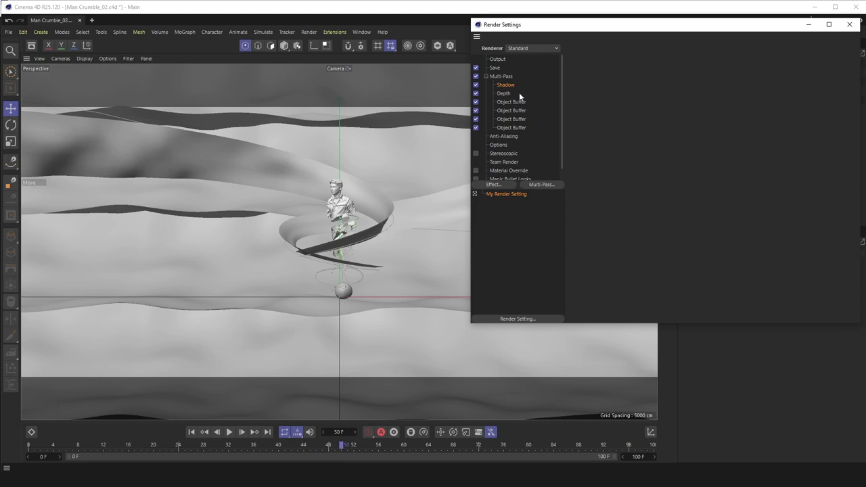
left_click(503, 94)
left_click(522, 101)
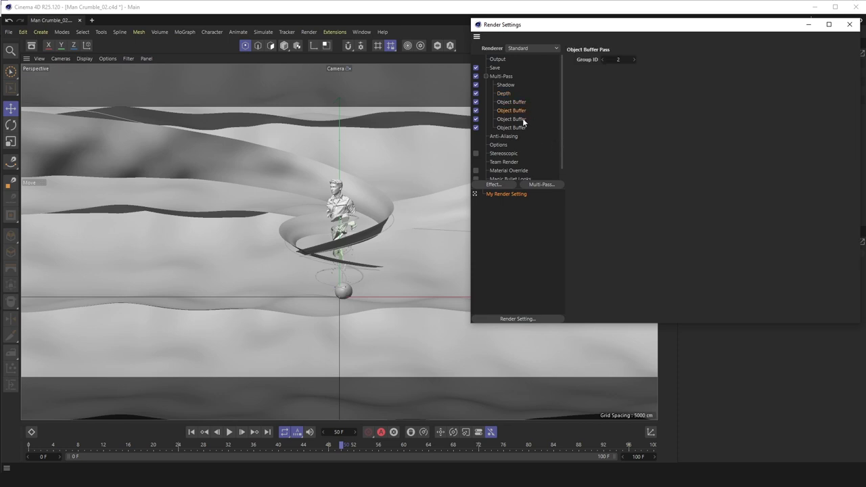
left_click(518, 110)
left_click(518, 101)
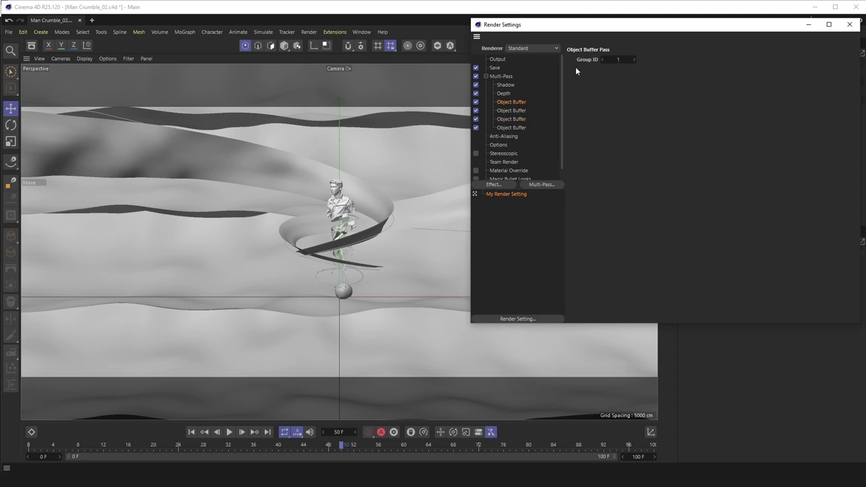
left_click(513, 113)
left_click(514, 127)
left_click_drag(611, 34, 586, 69)
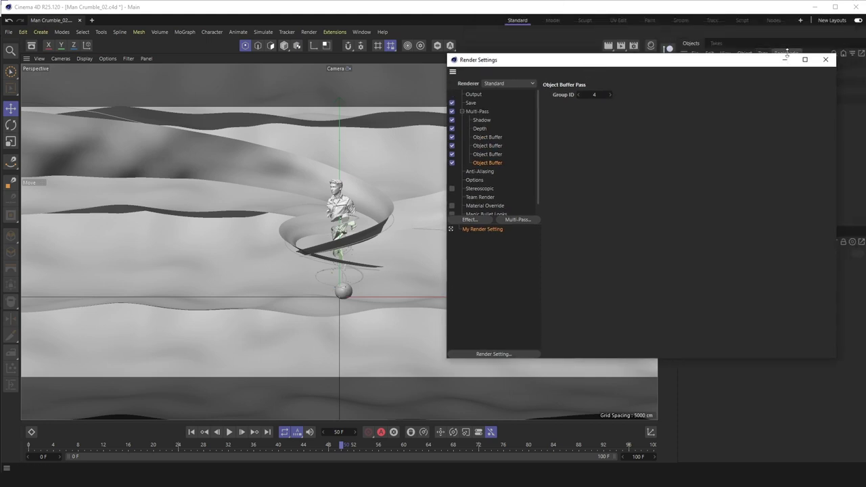
left_click(785, 60)
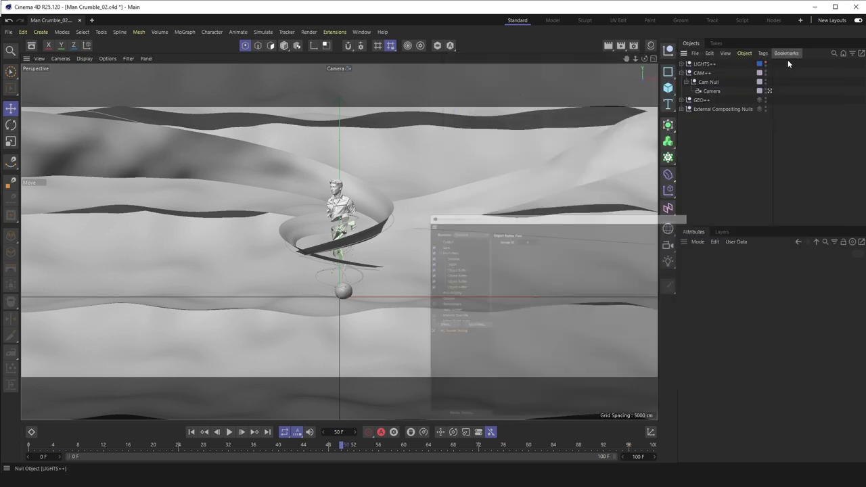
Expand GEO++ and view Cloth In_01's Compositing tag Object Buffer tab, showing buffers 1 and 2
left_click(682, 101)
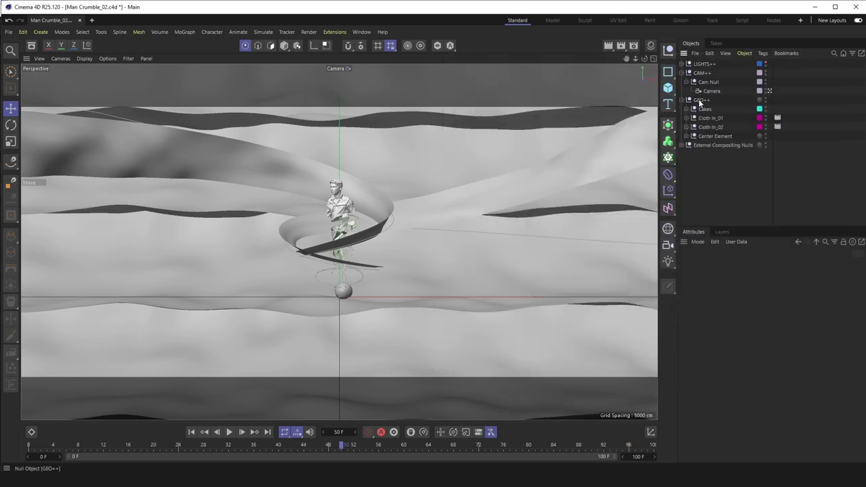
left_click(708, 117)
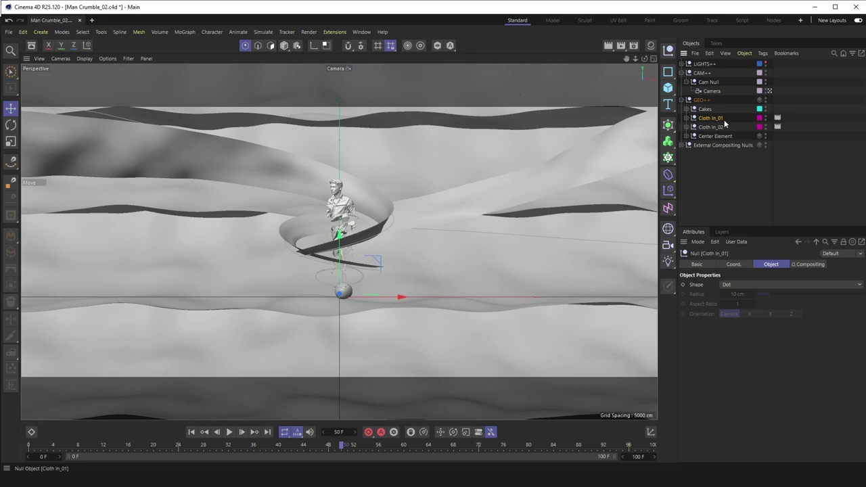
left_click(778, 117)
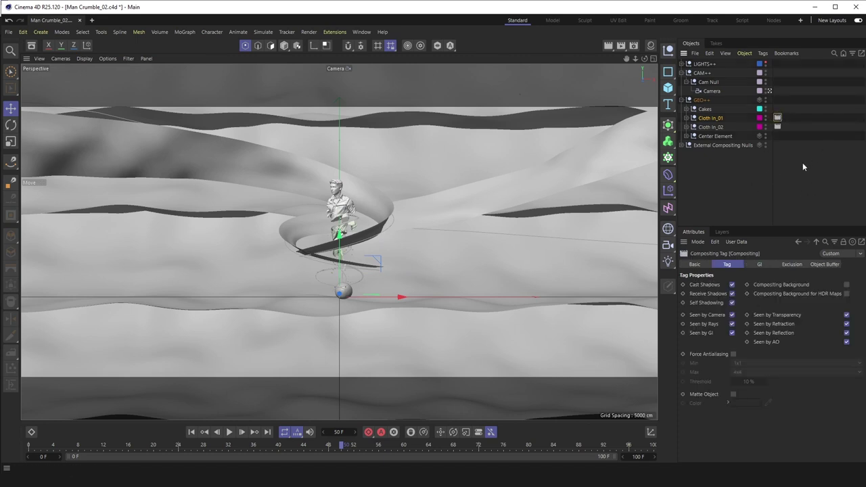
left_click(788, 264)
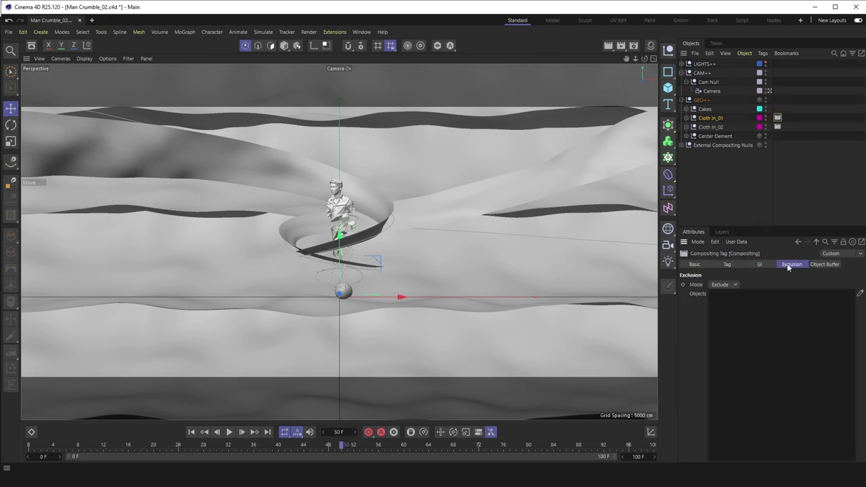
left_click(825, 264)
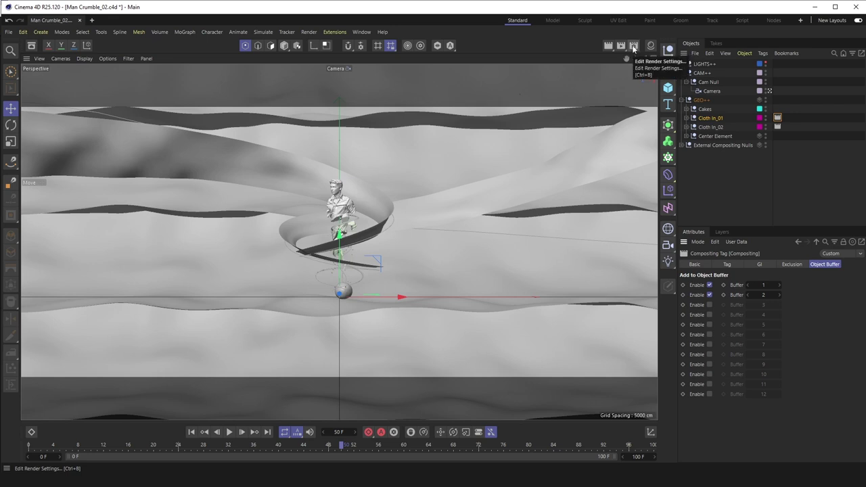
Compare with Cloth In_02's Compositing tag, which feeds only buffer 2, then reselect Cloth In_01
left_click(715, 119)
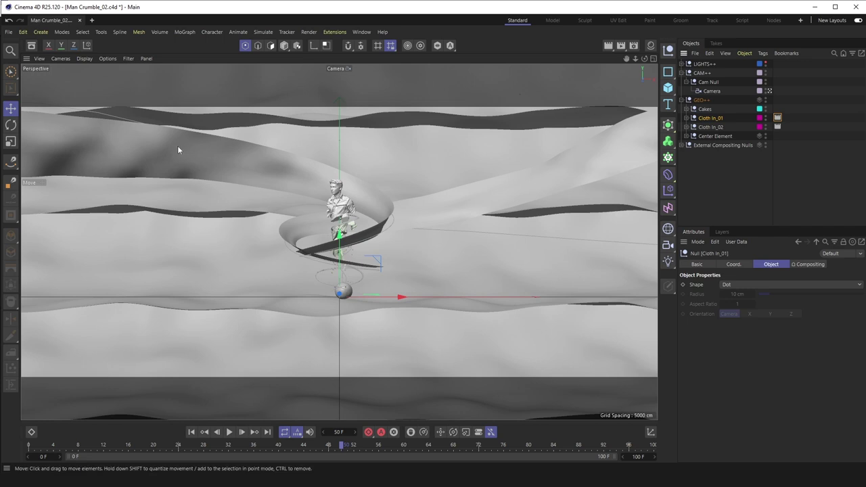
left_click(777, 118)
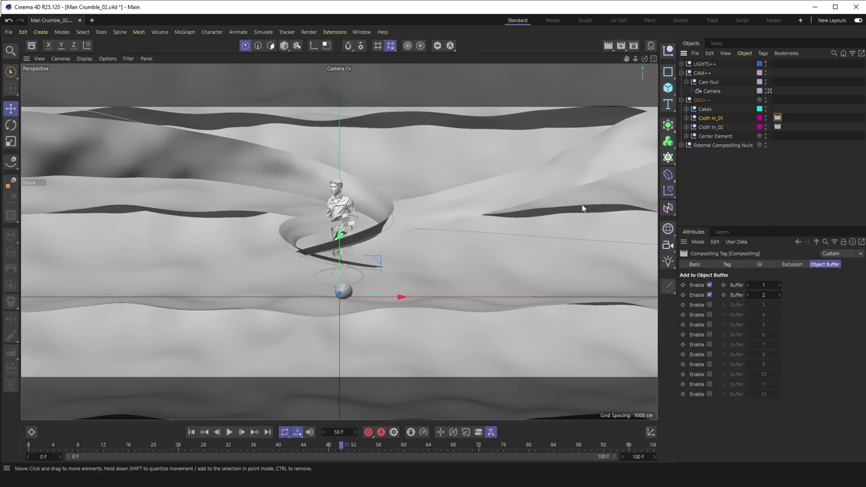
left_click(777, 126)
left_click(711, 119)
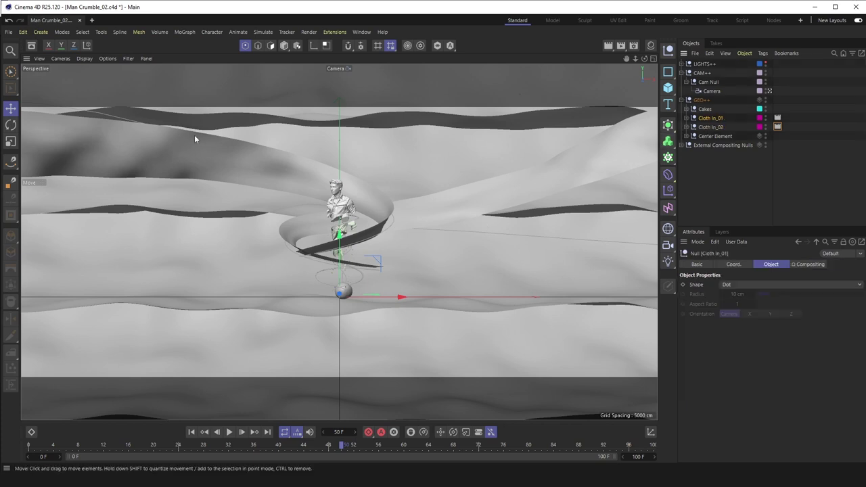
Inspect Center Element's Crumbles, Sweep and Sphere nulls, then activate 01_Full Scene in Takes
left_click(713, 136)
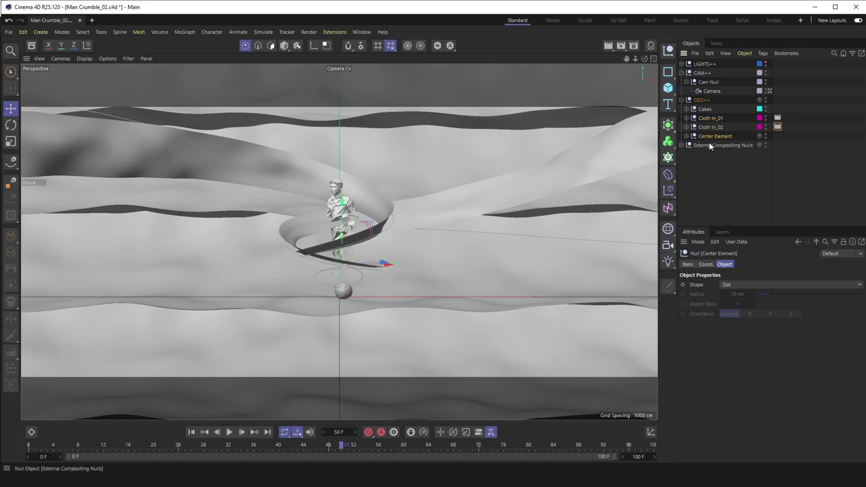
left_click(687, 137)
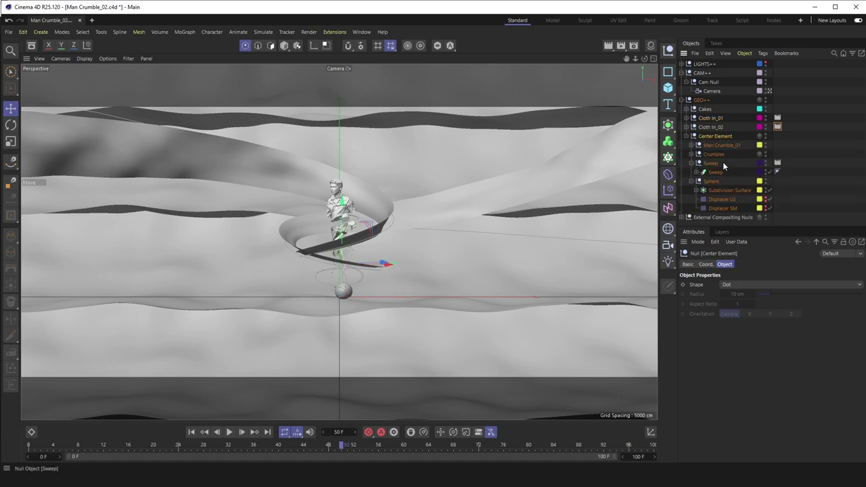
left_click(691, 163)
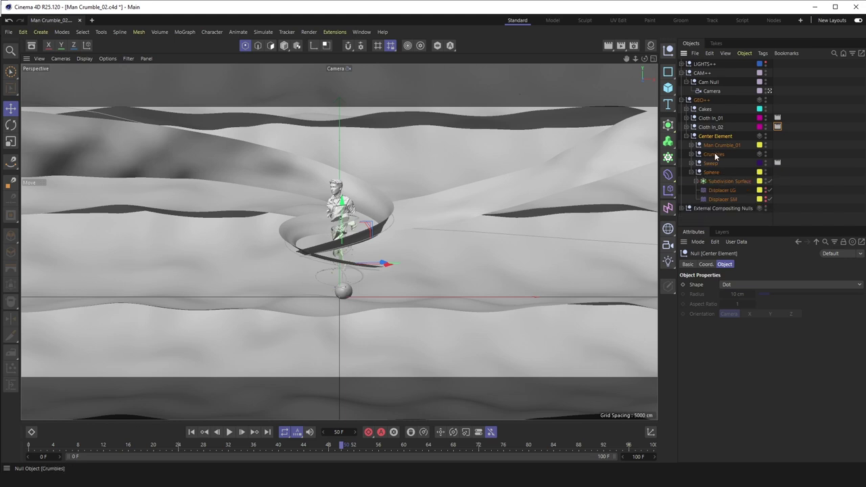
left_click(713, 154)
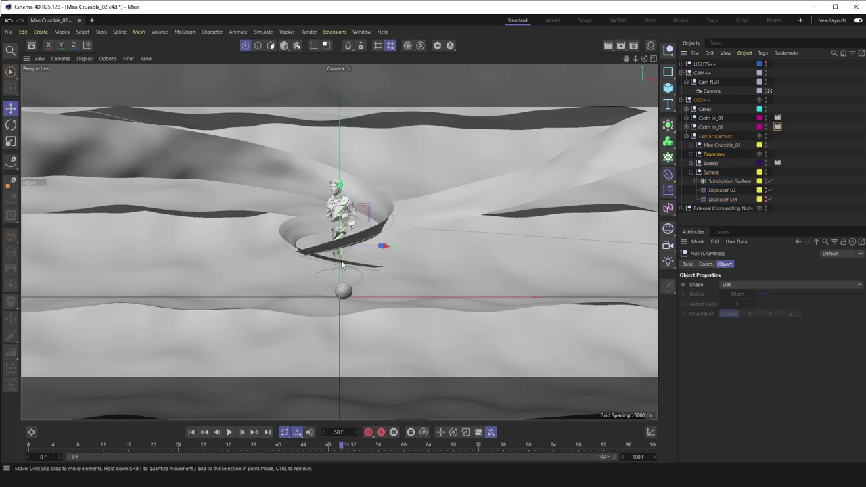
left_click(710, 165)
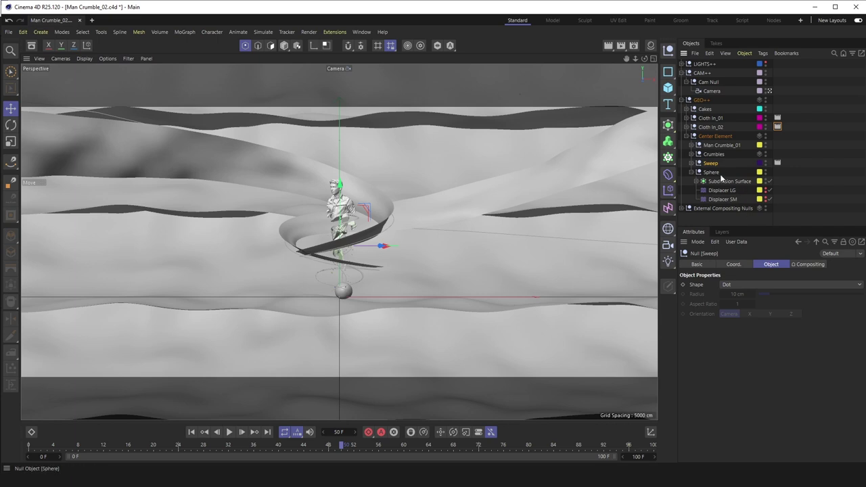
left_click(691, 173)
left_click(691, 173)
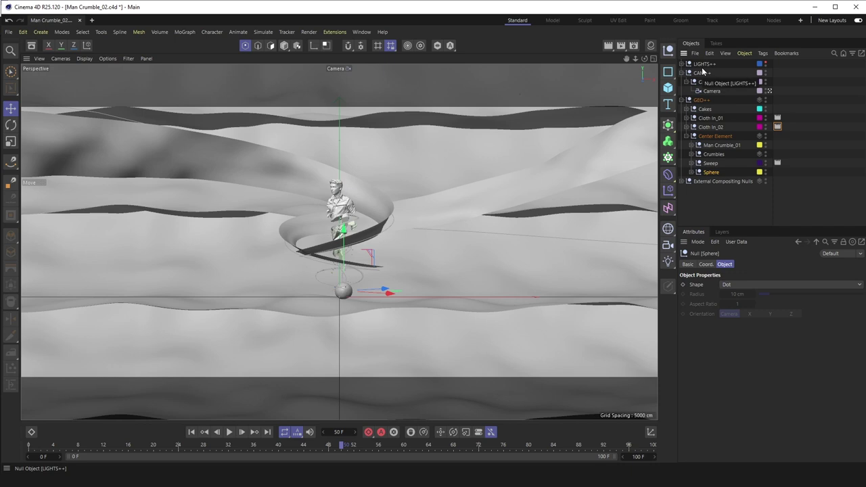
left_click(715, 43)
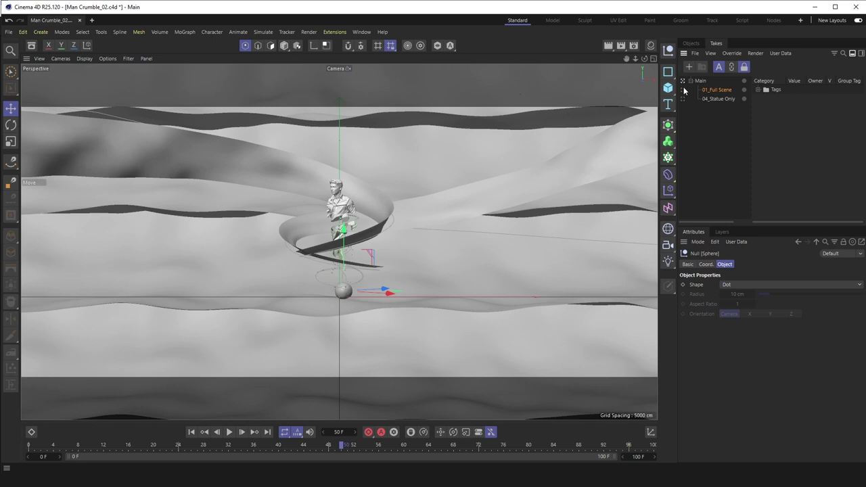
left_click(682, 90)
Activate the 04_Statue Only take and open Render Settings
left_click(683, 99)
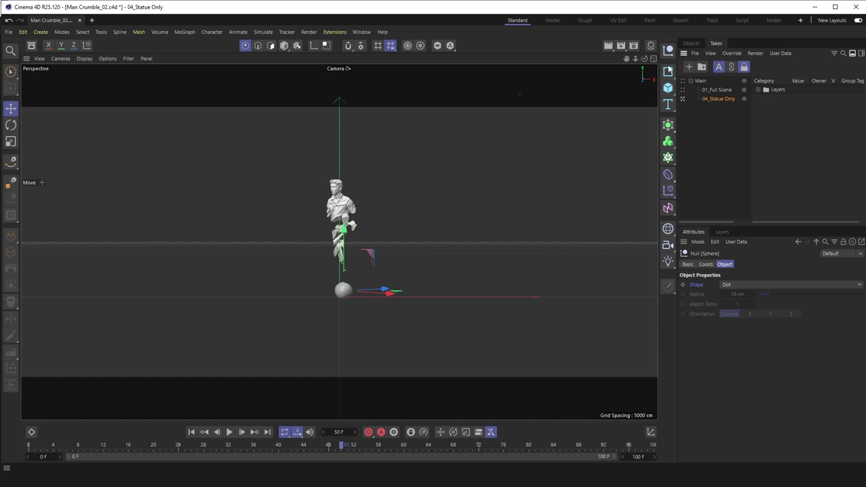
left_click(634, 46)
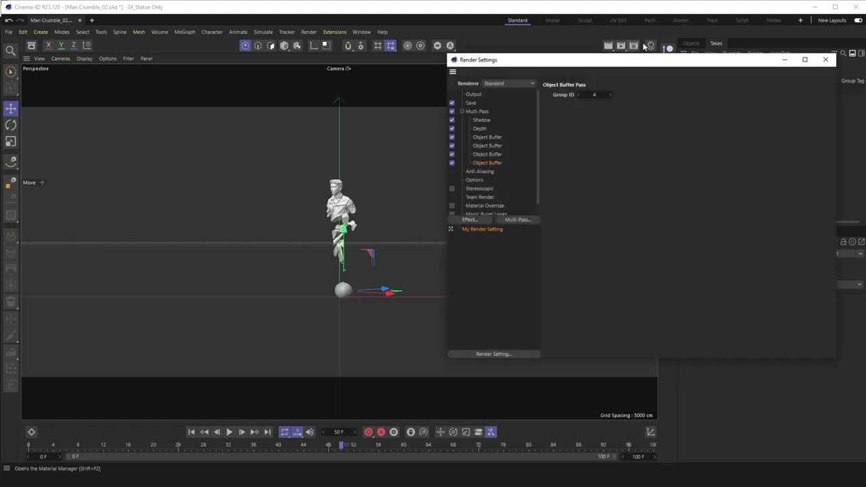
Switch the renderer to Viewport Renderer and close Render Settings
left_click(516, 83)
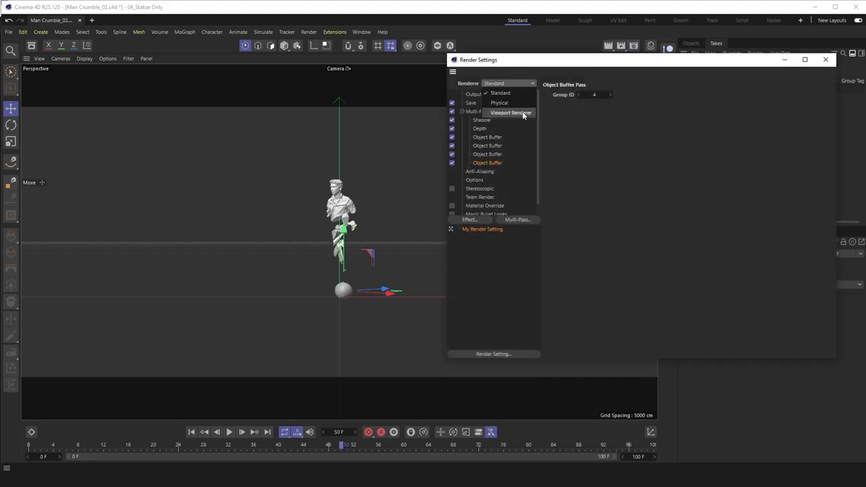
left_click(510, 113)
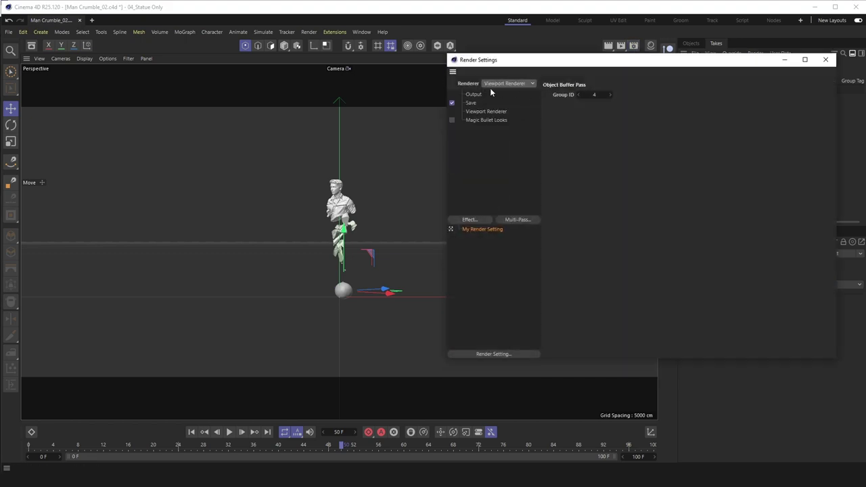
left_click(782, 60)
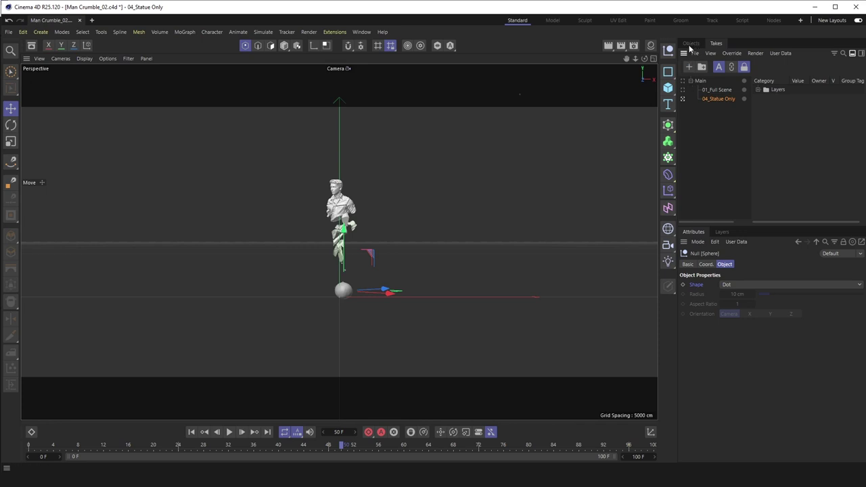
Return to the Takes list and make 01_Full Scene the active take
left_click(691, 44)
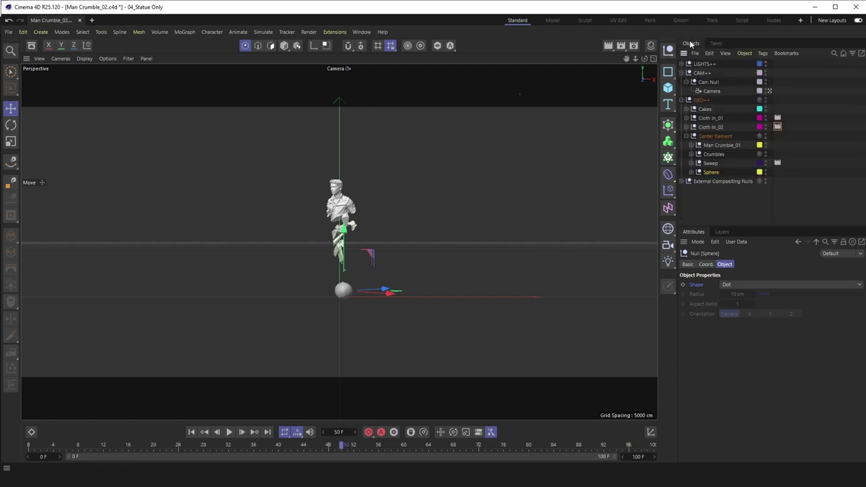
left_click(688, 136)
left_click(715, 44)
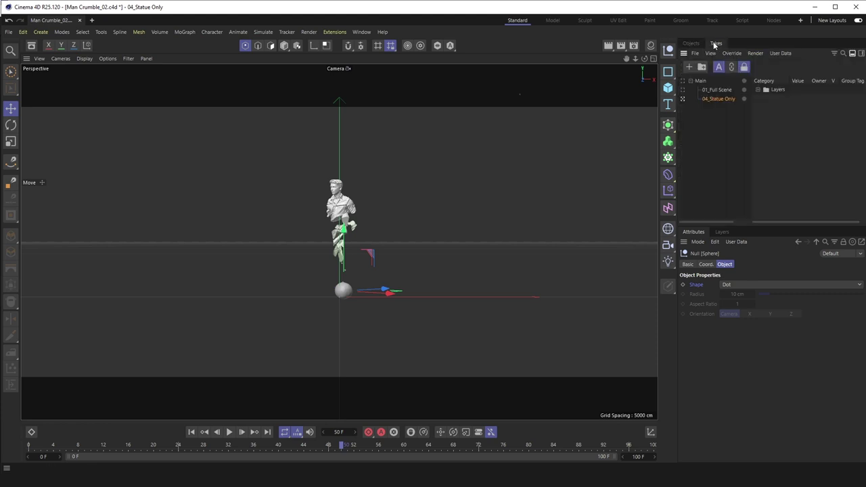
left_click(683, 89)
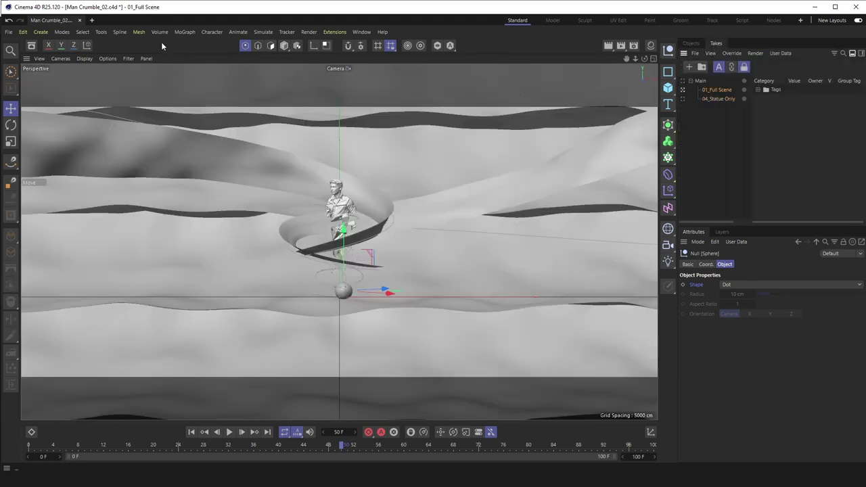
left_click(69, 59)
Switch the viewport to Gouraud Shading (Lines) and return to the Objects tab hierarchy
mouse_move(84, 58)
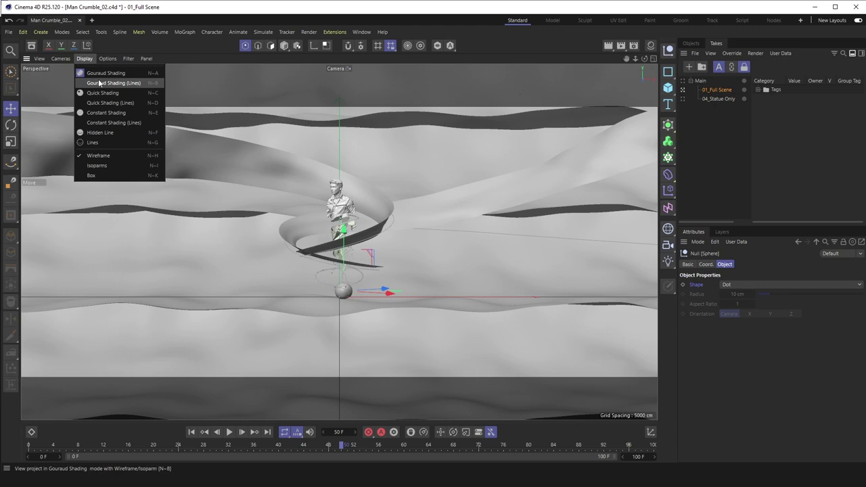
left_click(99, 82)
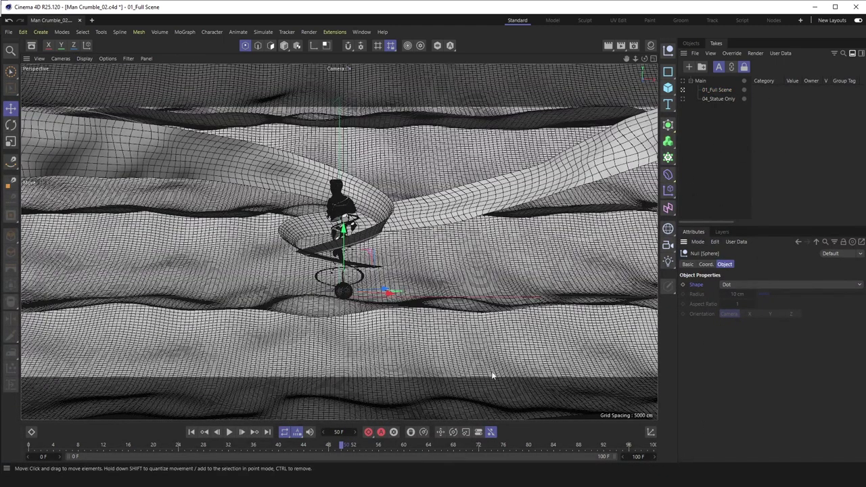
left_click(690, 44)
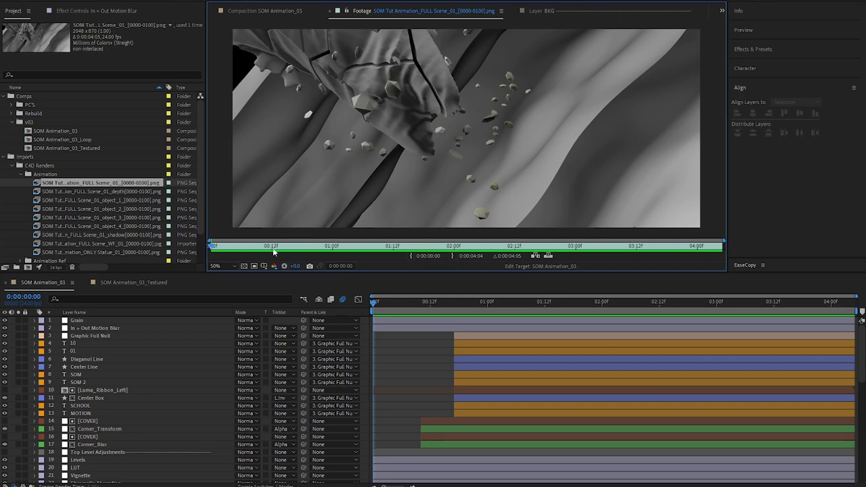
Scrub the render footage to 0:00:02:13, then preview SOM Animation_03 from its start
left_click_drag(212, 246, 453, 247)
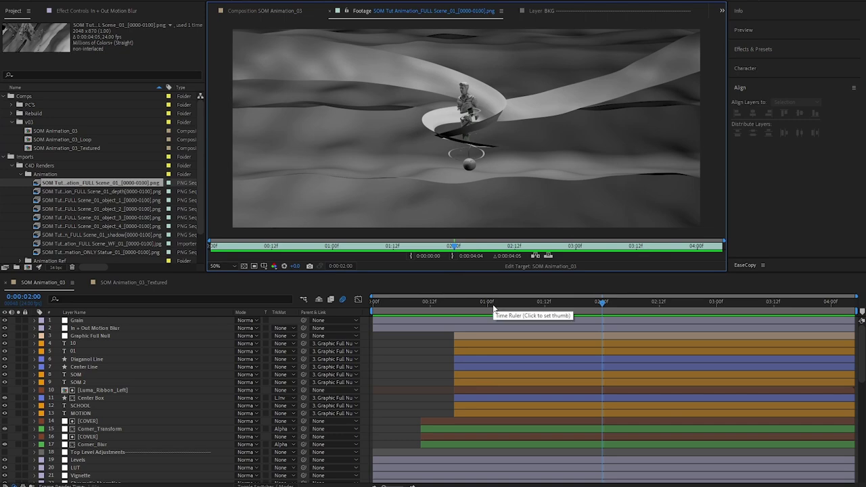
left_click(491, 302)
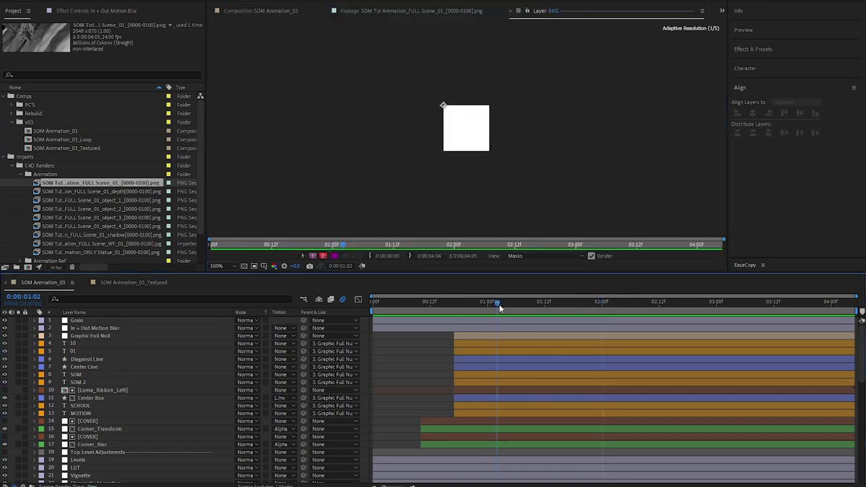
left_click(248, 10)
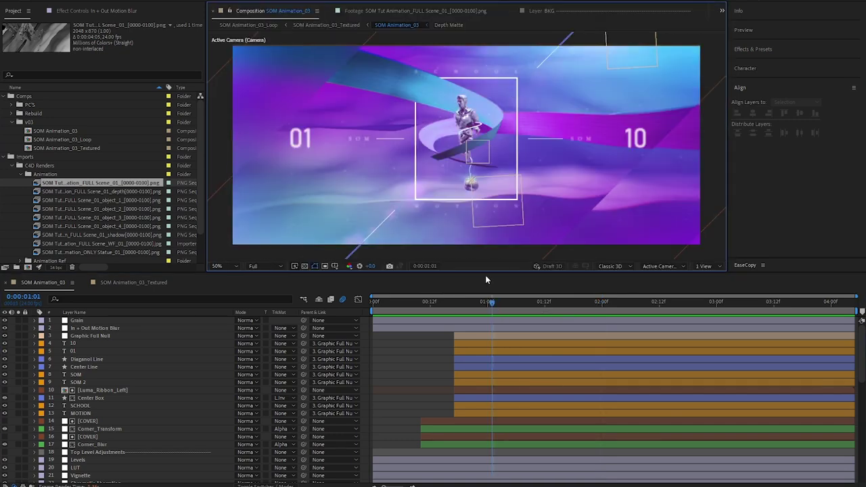
left_click(487, 302)
left_click(372, 303)
key("space")
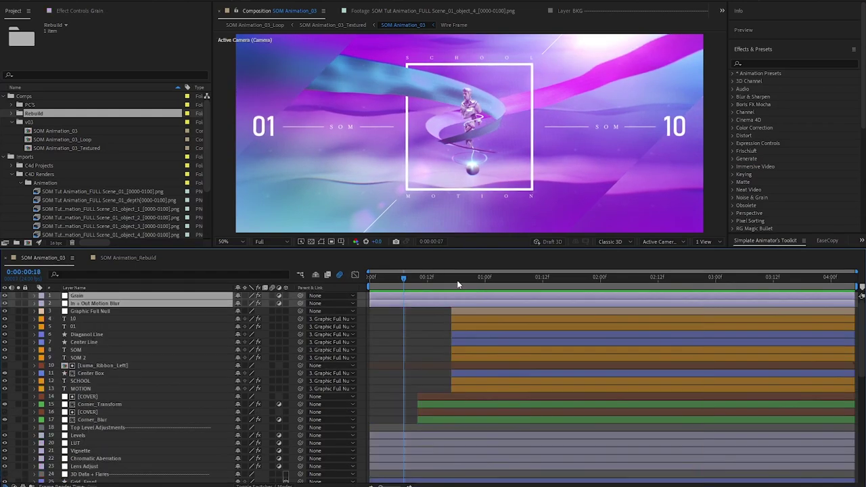
left_click(456, 279)
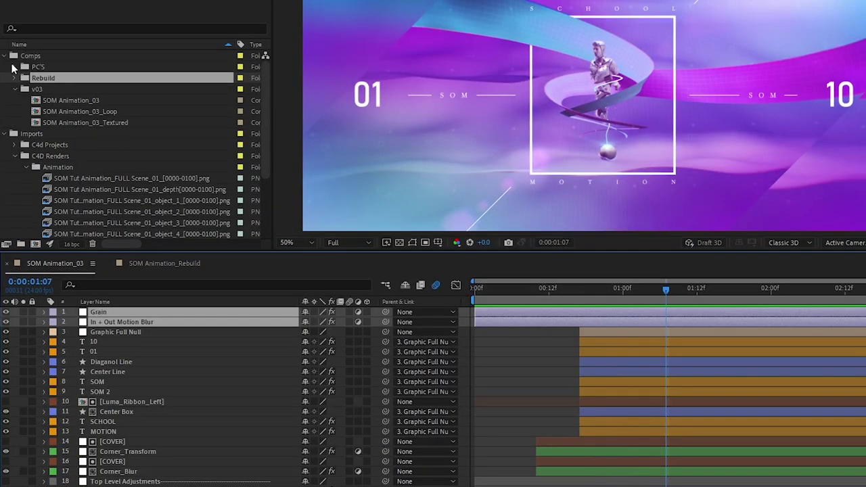
Review the C4D render sequences: FULL Scene_01, depth pass, object_1–4 and ONLY Statue_01
left_click(65, 178)
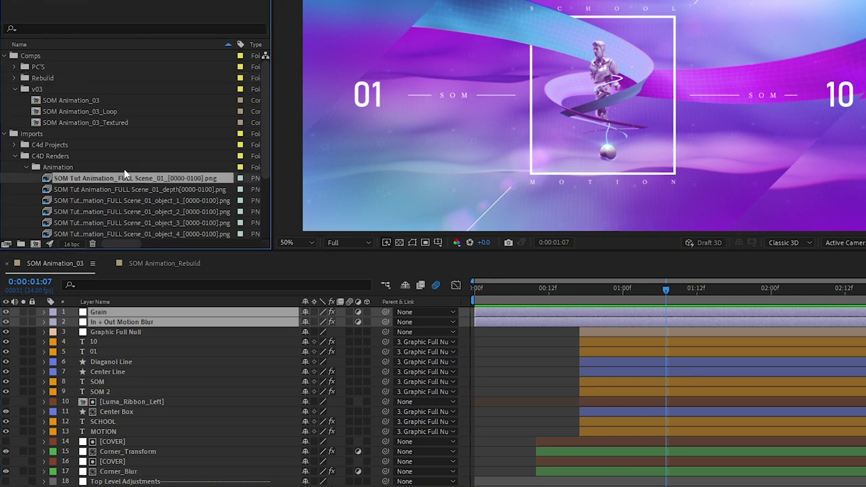
scroll(125, 175, "down", 3)
left_click(90, 102)
left_click(79, 121)
left_click(87, 133)
left_click(92, 144)
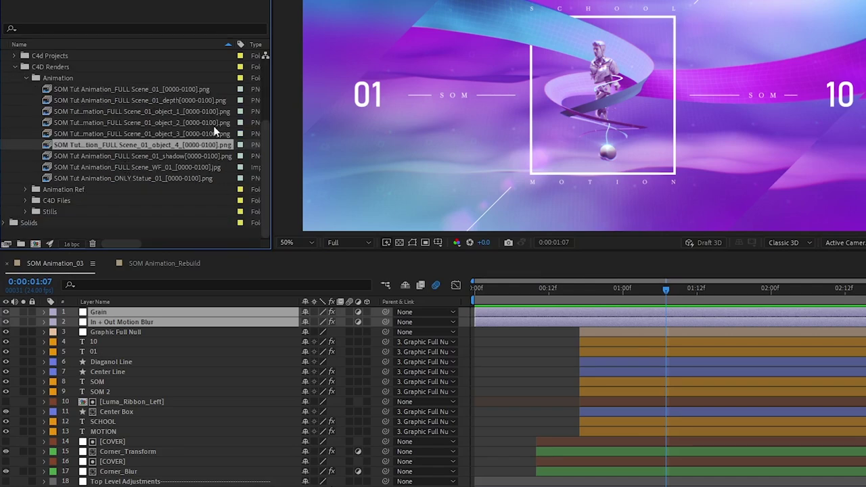
left_click(154, 90)
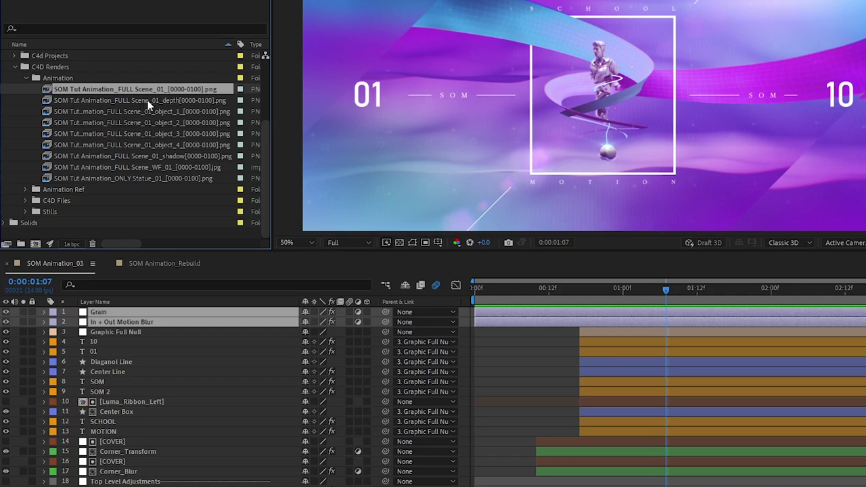
left_click(147, 100)
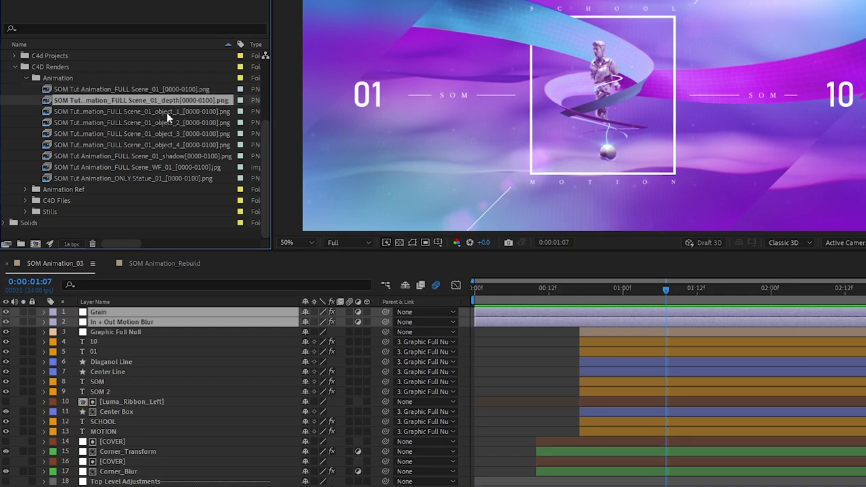
left_click(165, 112)
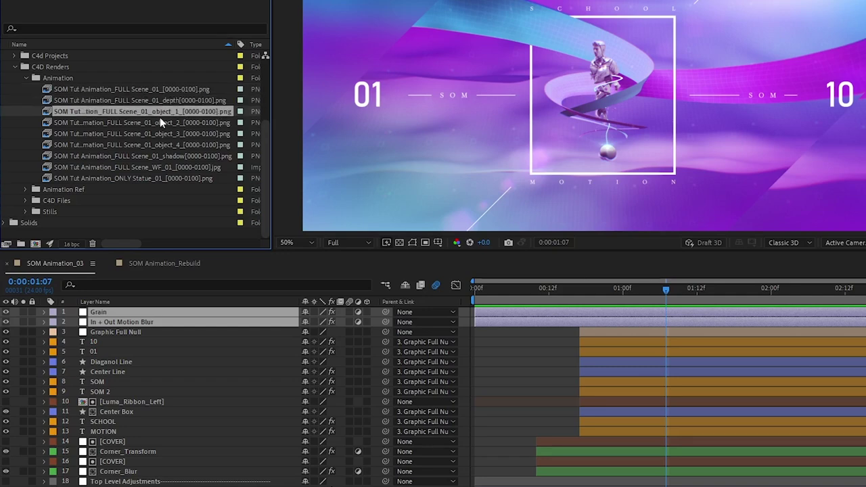
left_click(167, 178)
Expand PC'S > C4D and review its precomps, from Depth Matte and Full Scene to Wire Frame
scroll(138, 132, "up", 3)
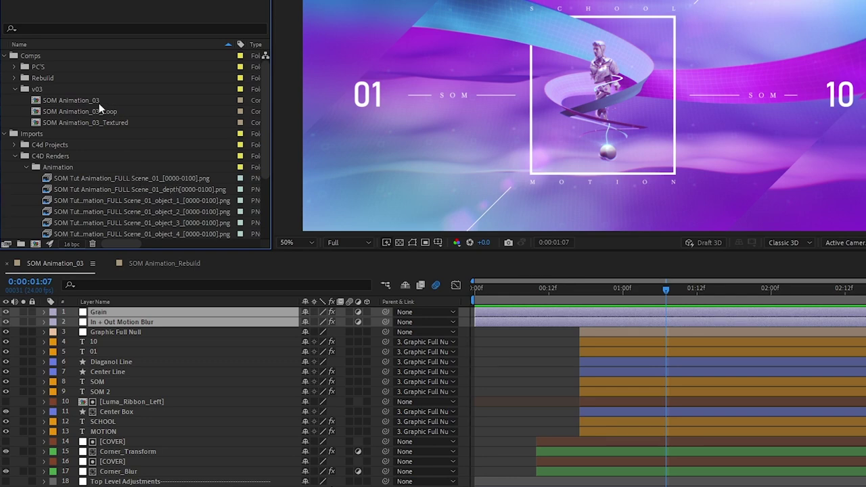
left_click(15, 67)
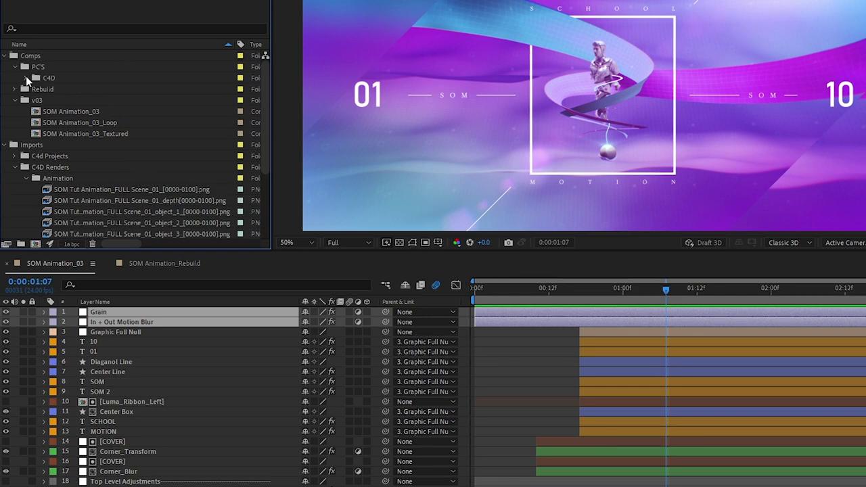
left_click(26, 77)
left_click(67, 90)
left_click(77, 99)
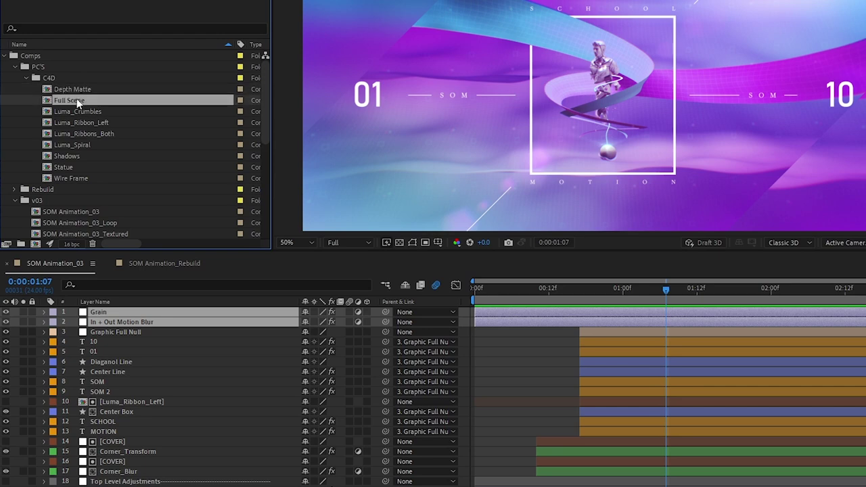
left_click(78, 112)
left_click(78, 122)
left_click(83, 145)
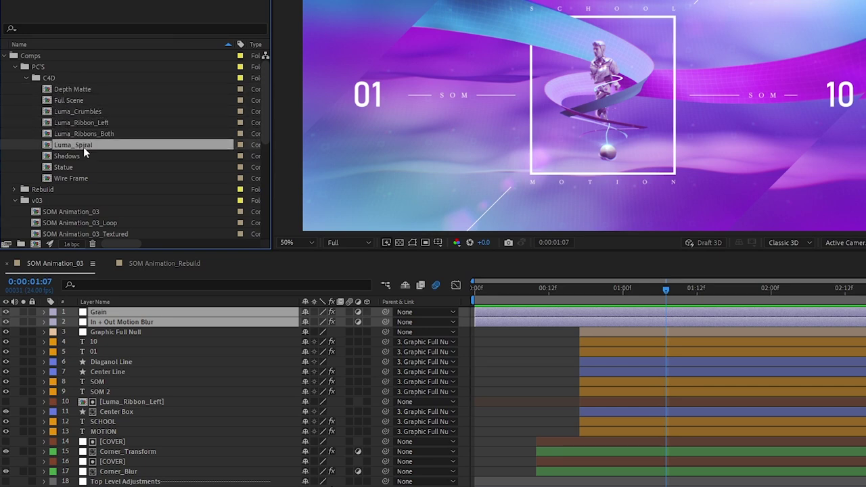
left_click(77, 157)
left_click(76, 170)
left_click(75, 180)
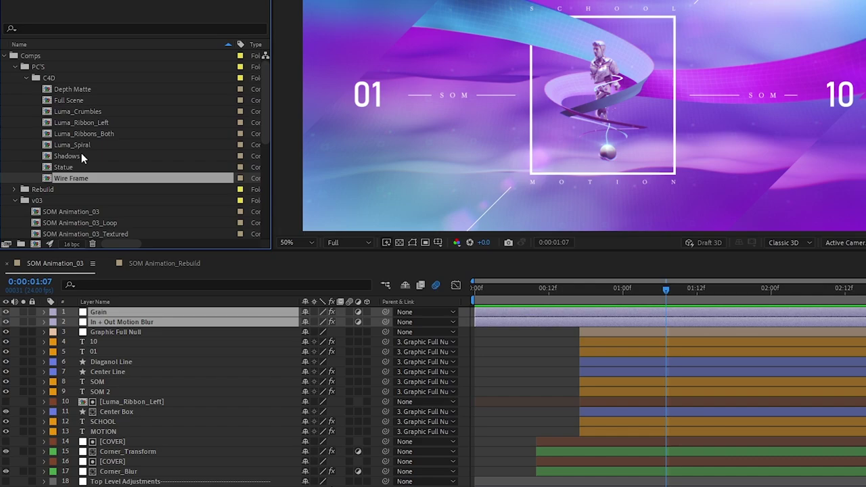
scroll(55, 186, "down", 3)
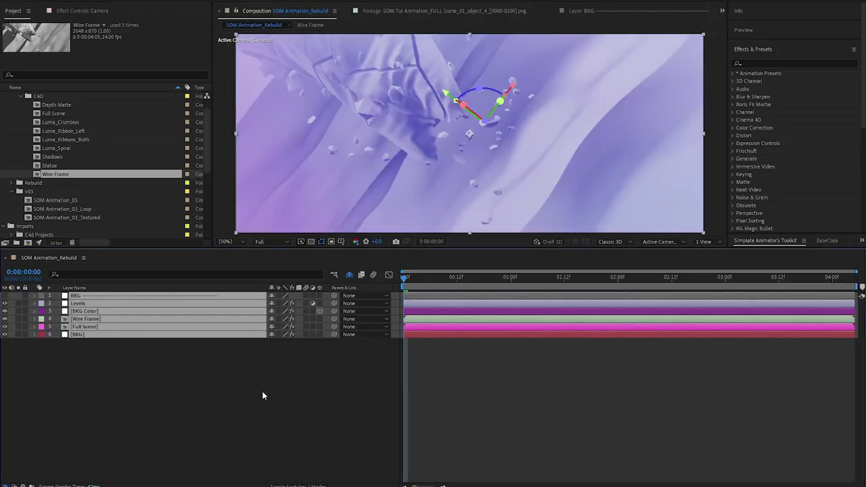
Preview SOM Animation_Rebuild, stop at 0:00:01:16 and select the Full Scene layer
left_click(263, 396)
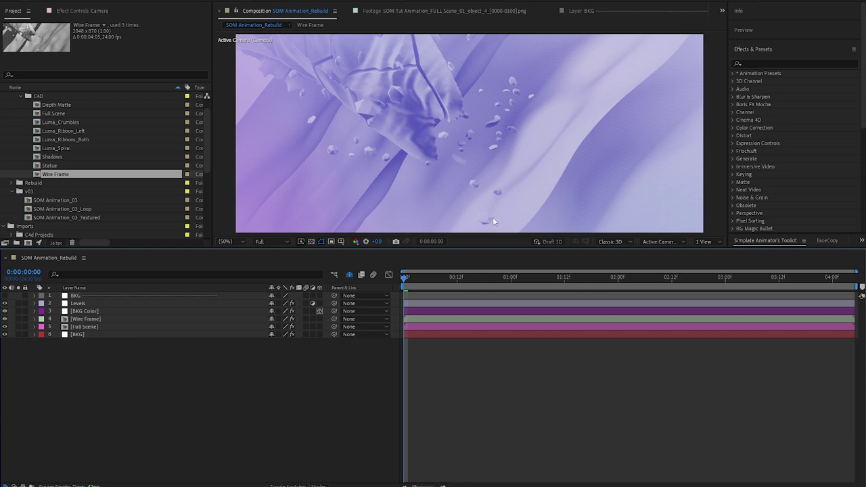
key("space")
left_click_drag(475, 272, 581, 274)
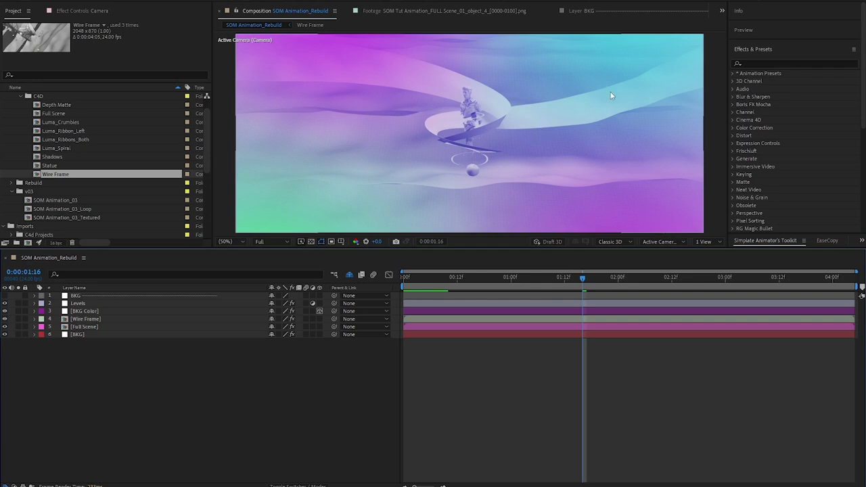
left_click(87, 333)
left_click(88, 325)
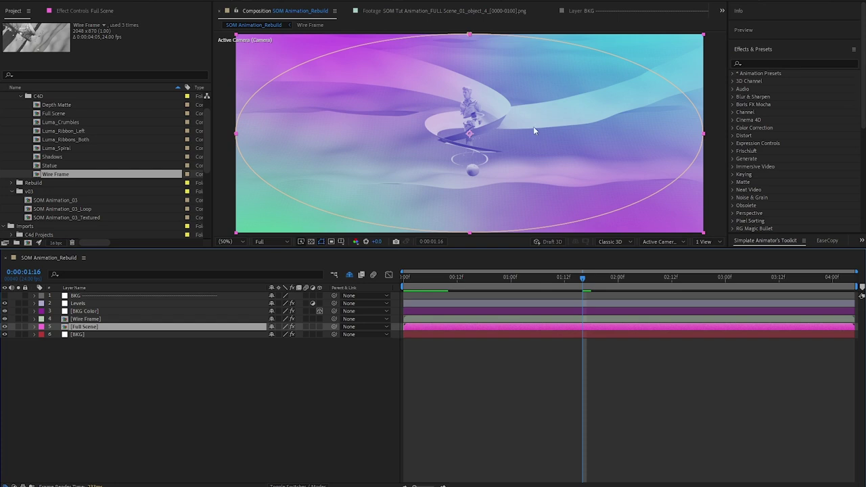
Hide the Levels, BKG Color and Wire Frame layers
left_click(80, 303)
left_click(85, 320, "shift")
left_click_drag(5, 303, 5, 319)
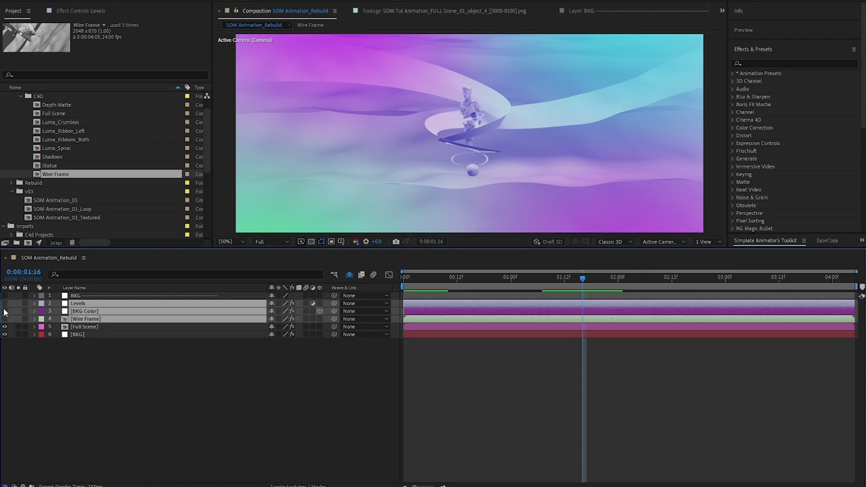
left_click(89, 346)
Reveal the Full Scene layer's mask and view its Tritone settings
left_click(88, 327)
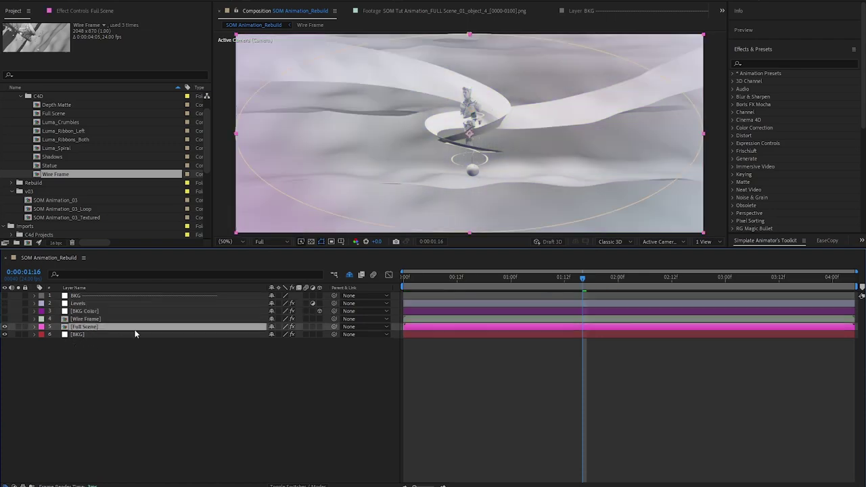
key("m")
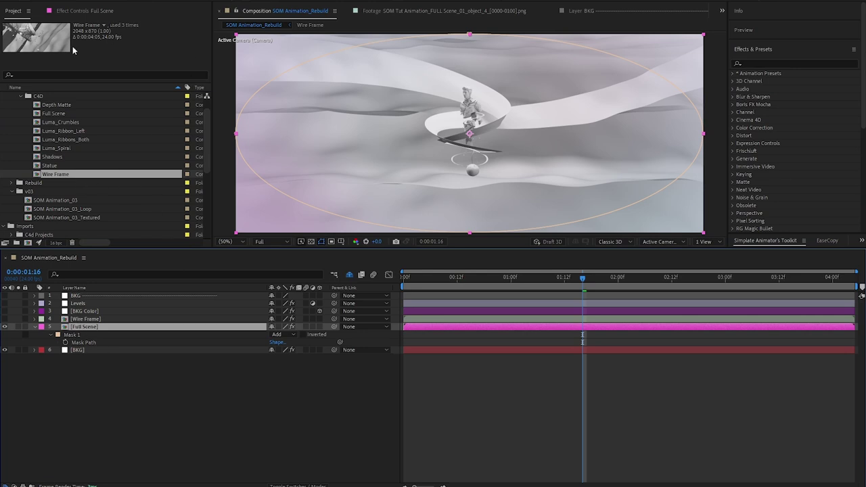
left_click(81, 10)
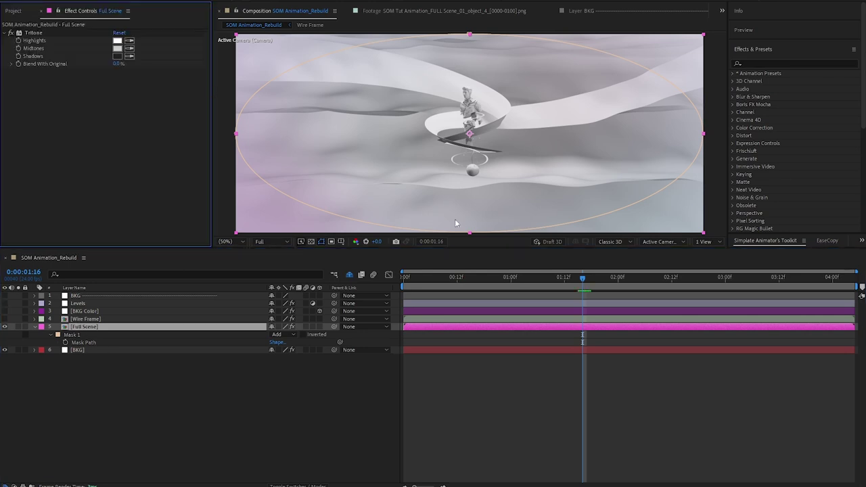
Tint the BKG layer's 4-Color Gradient Color 3 pale pink
left_click(80, 350)
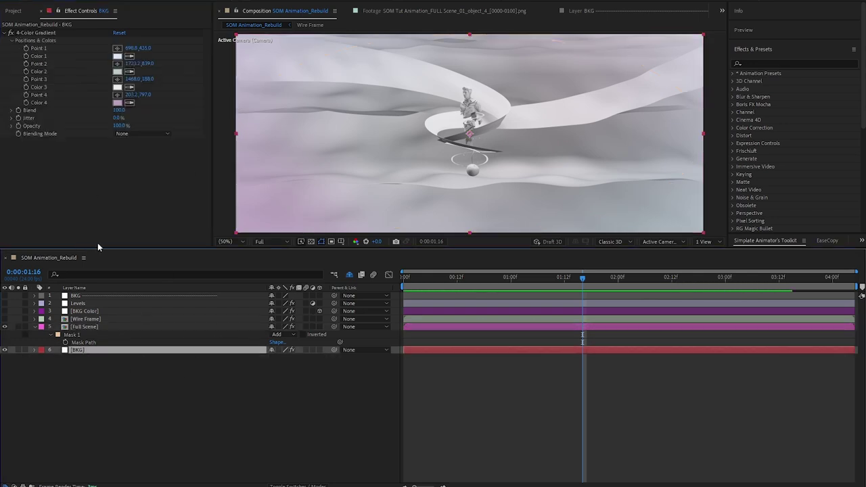
left_click(132, 90)
left_click(41, 32)
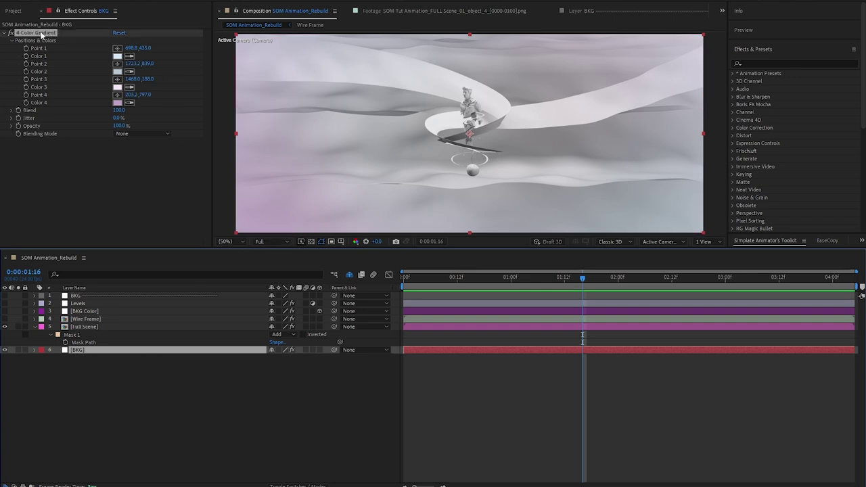
scroll(580, 133, "down", 2)
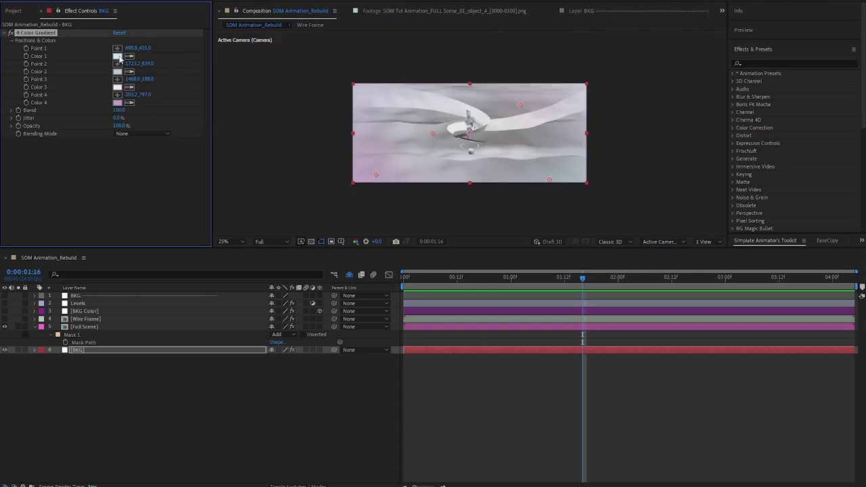
left_click(118, 56)
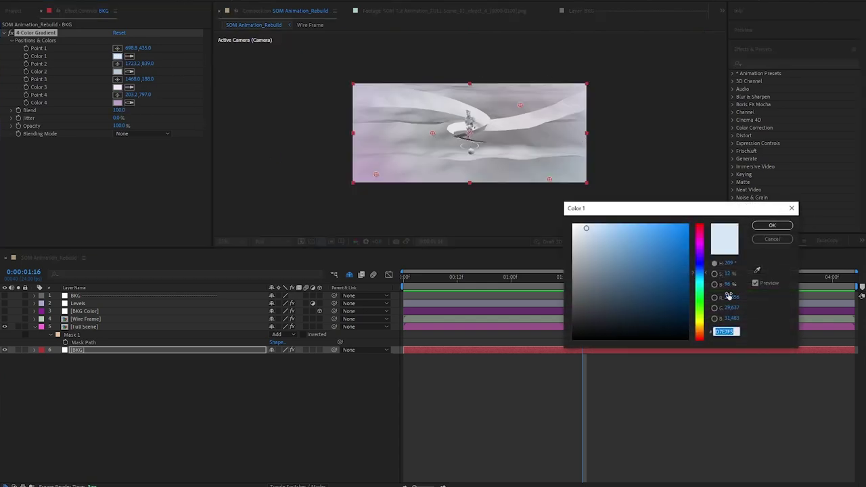
key("Return")
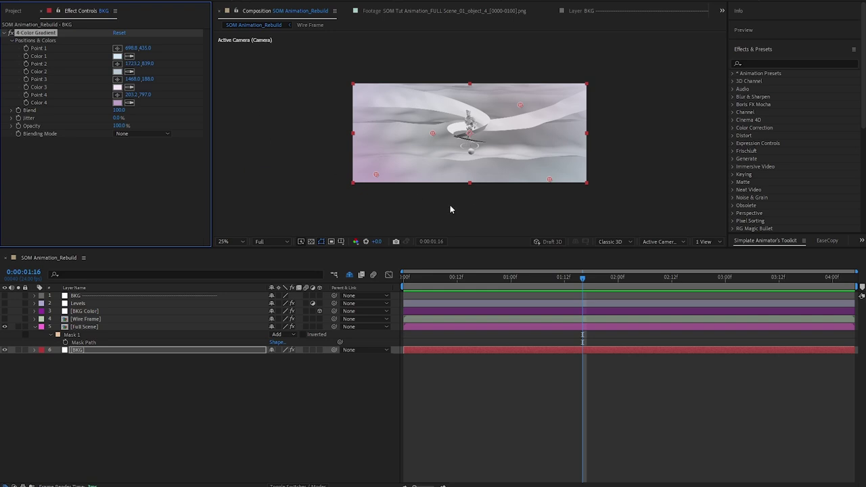
key("period")
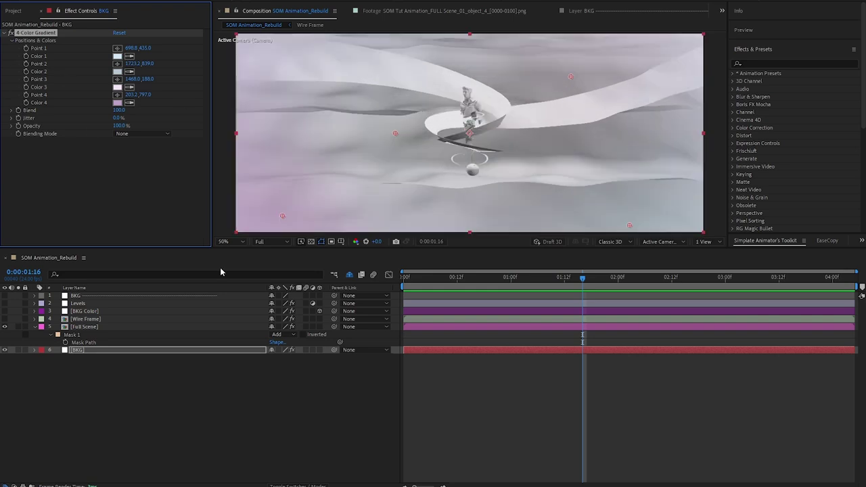
left_click(84, 327)
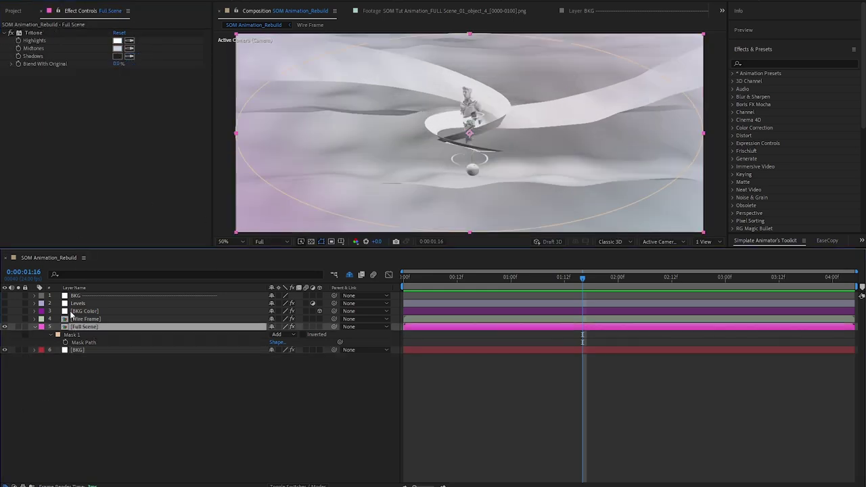
Compare Full Scene's Tritone off and on, inspect Midtones and Shadows, then reveal Mask 1's properties
left_click(10, 33)
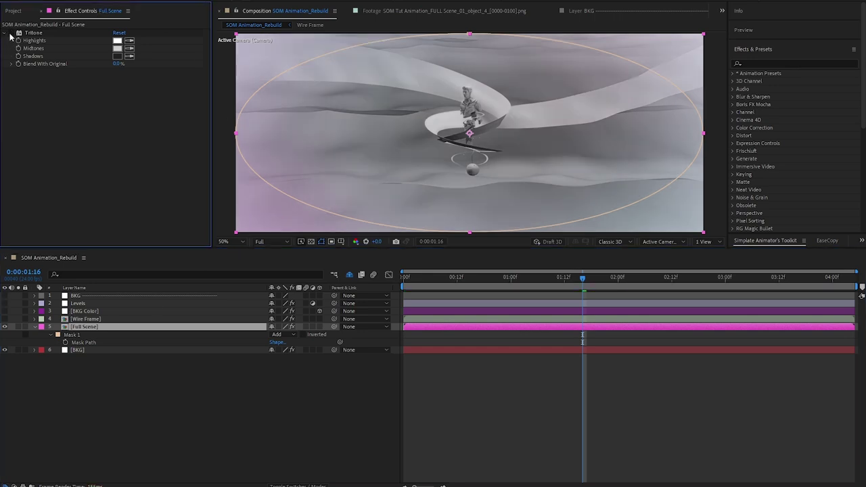
left_click(10, 32)
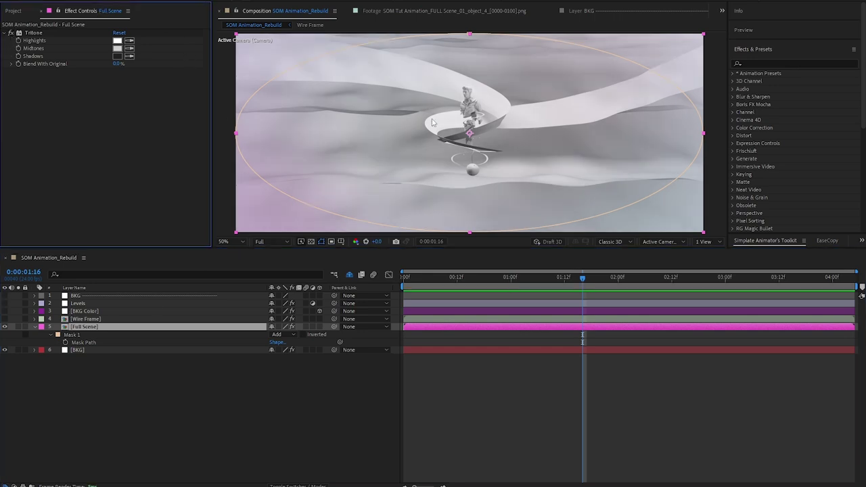
left_click(119, 48)
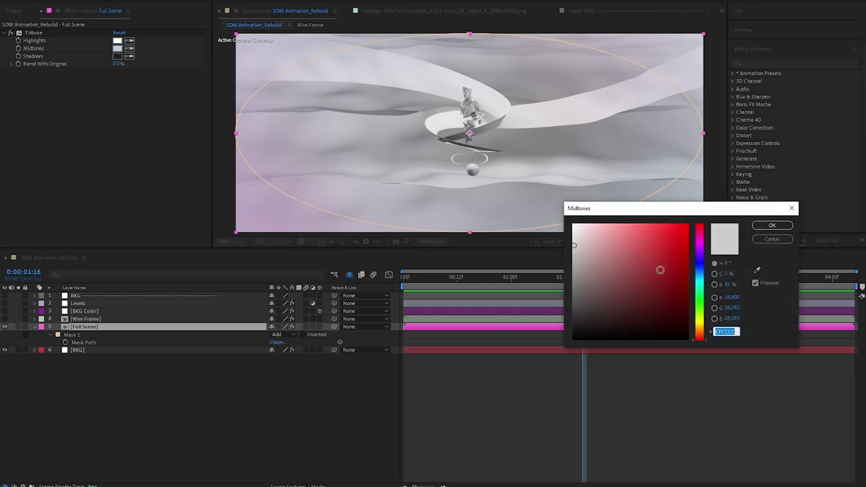
left_click(776, 242)
left_click(118, 55)
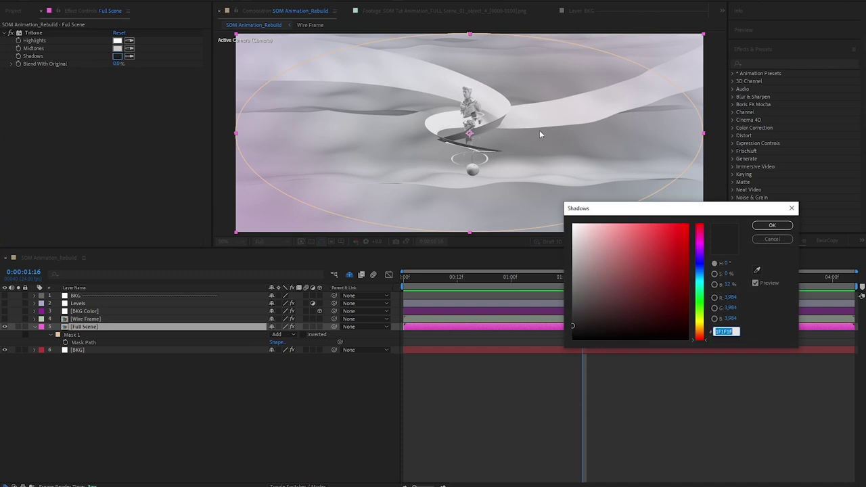
left_click(779, 238)
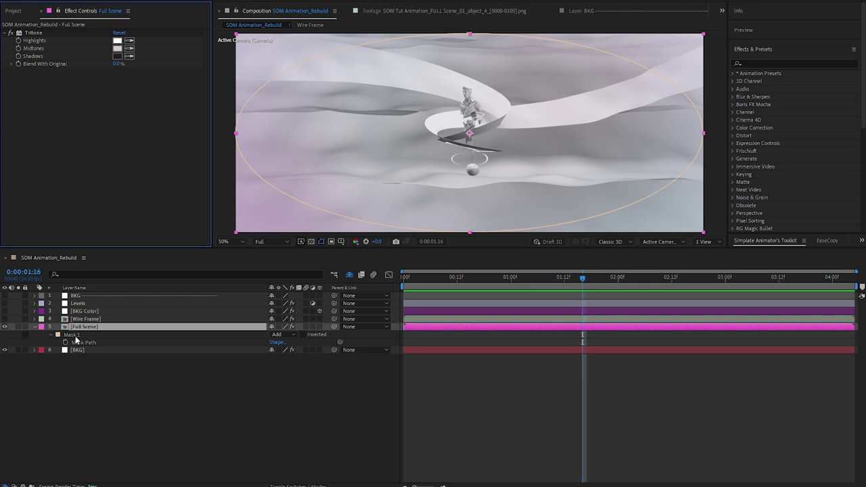
key("m")
key("m")
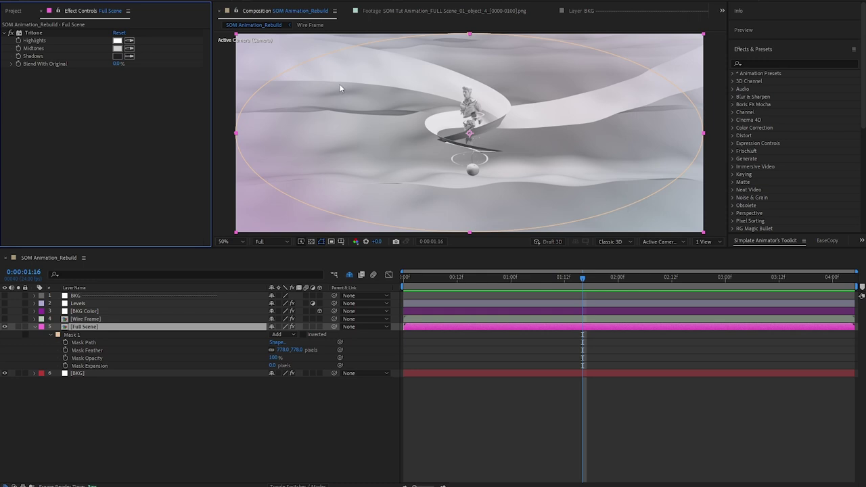
Compare Mask 1 in None mode, restore it to Add, and make Wire Frame visible
left_click(282, 334)
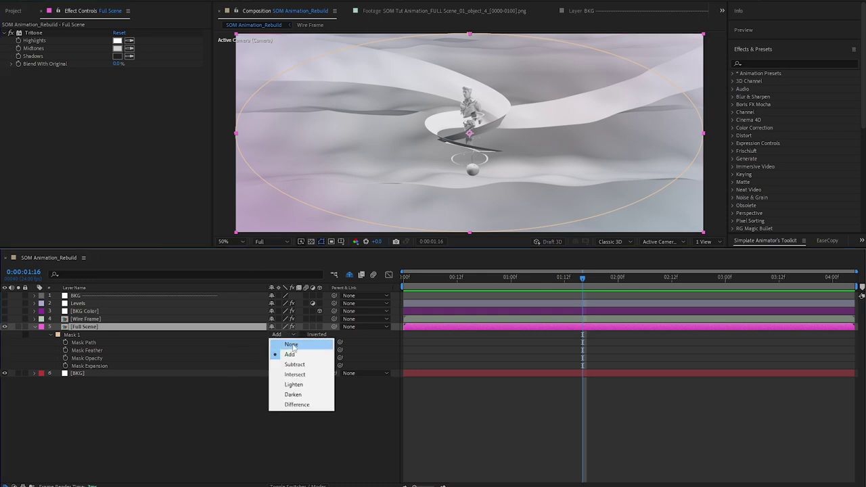
left_click(284, 338)
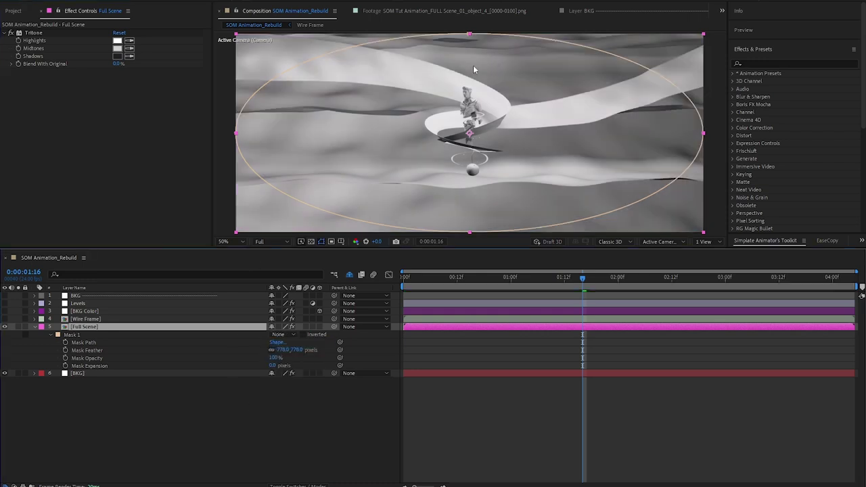
left_click(283, 335)
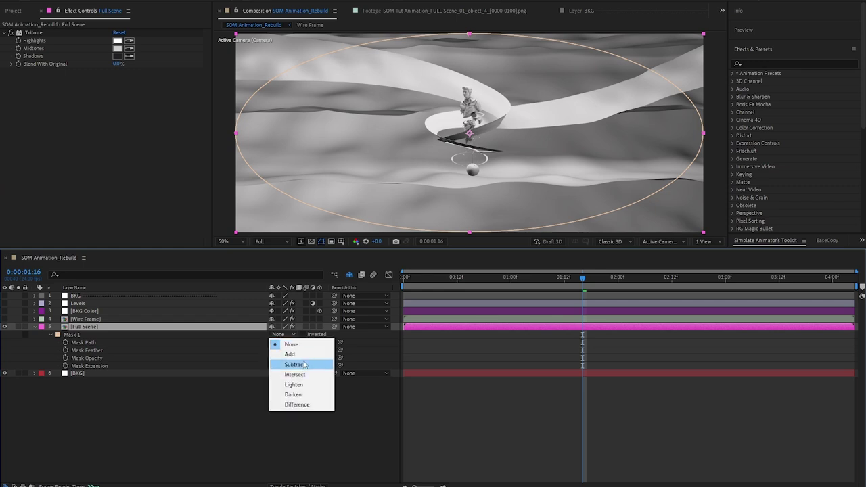
left_click(290, 354)
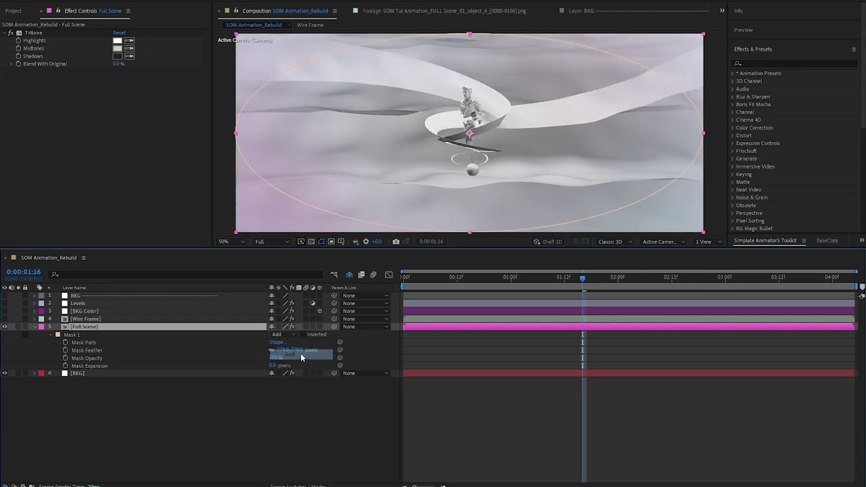
left_click(98, 319)
left_click(5, 318)
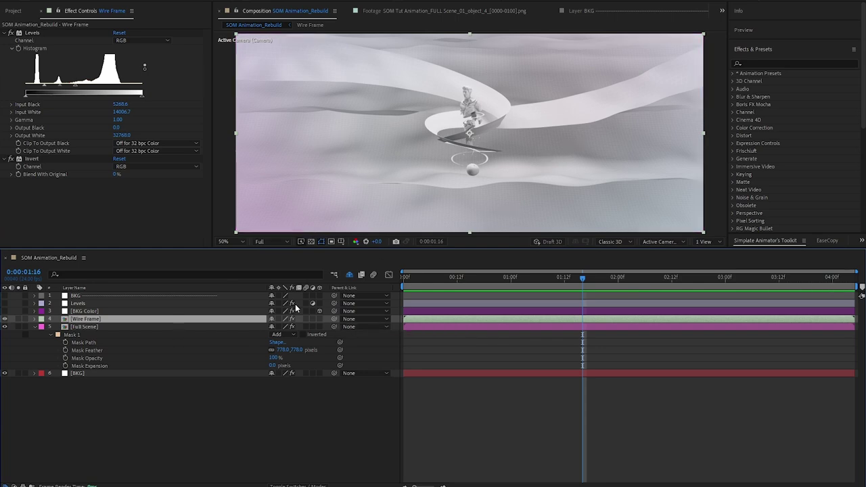
Inspect the Wire Frame precomp from the Project panel, then return to the main comp
left_click(196, 327)
left_click(196, 318)
left_click(20, 12)
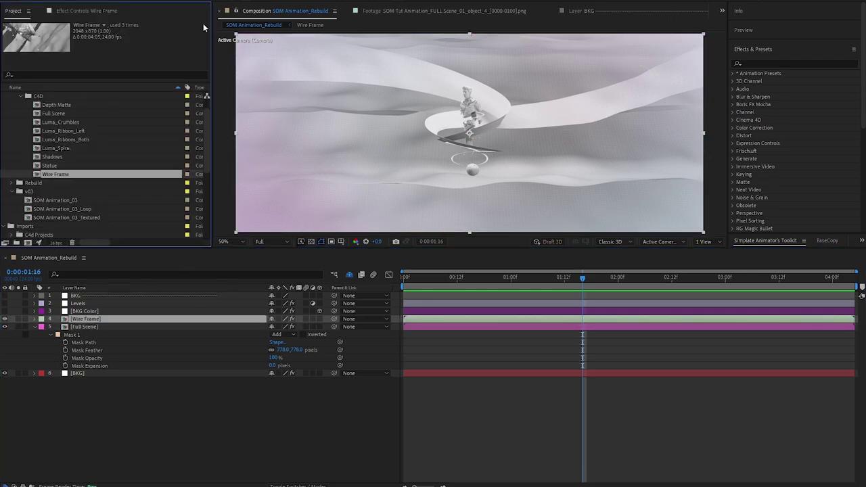
left_click(61, 166)
double_click(94, 319)
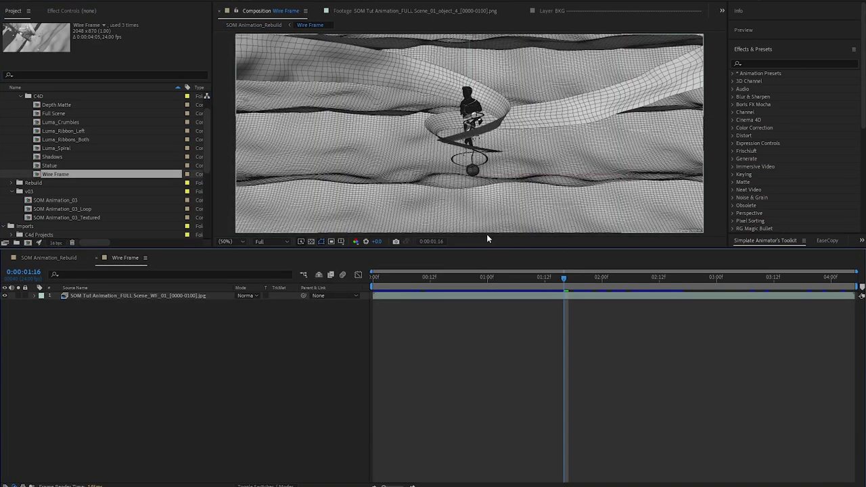
left_click(96, 261)
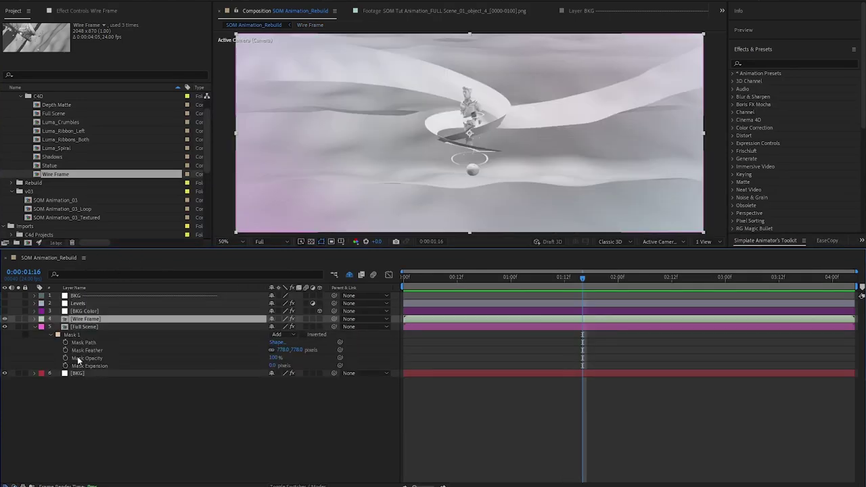
Show the effects, the blending mode column and Wire Frame's 12% opacity
key("F3")
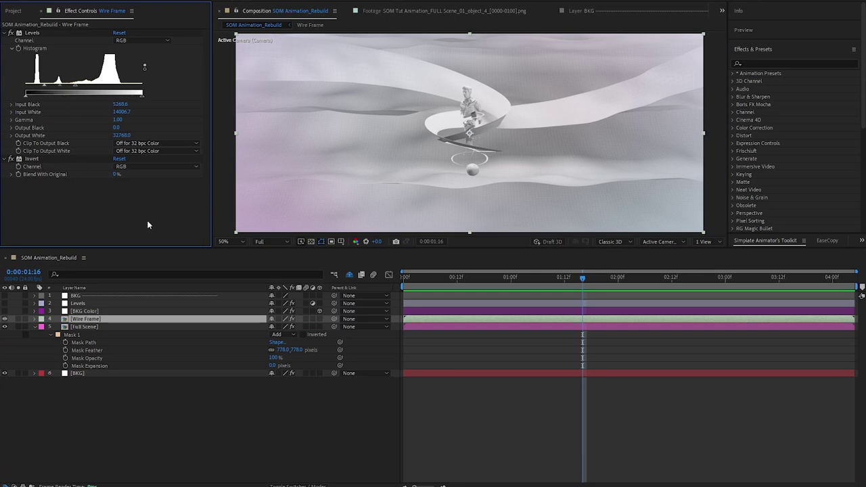
key("F4")
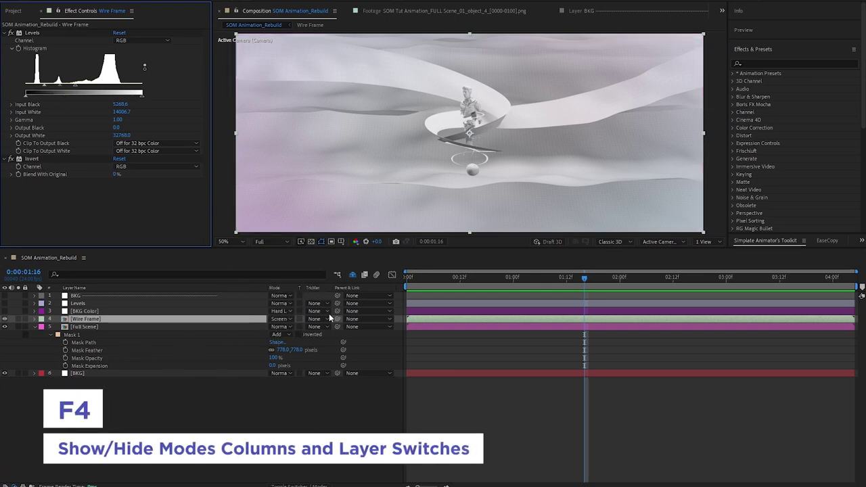
key("t")
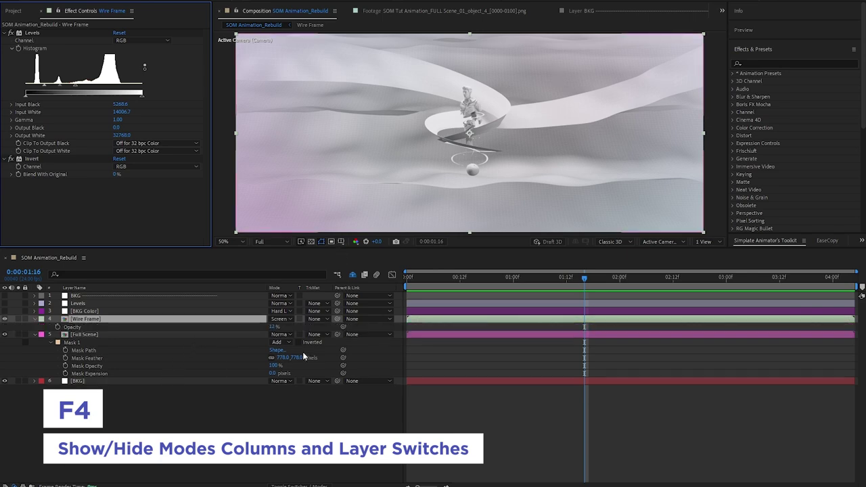
left_click(33, 333)
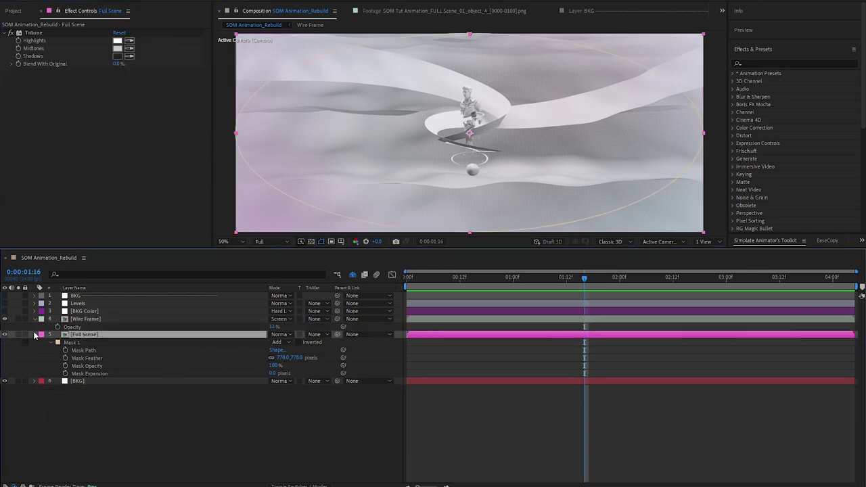
Collapse the Full Scene and Wire Frame properties and switch the BKG Color layer on
left_click(34, 334)
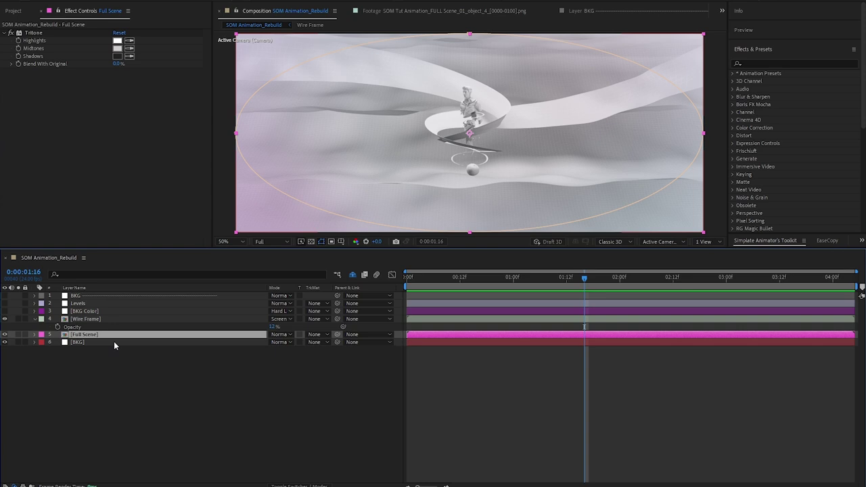
left_click(62, 320)
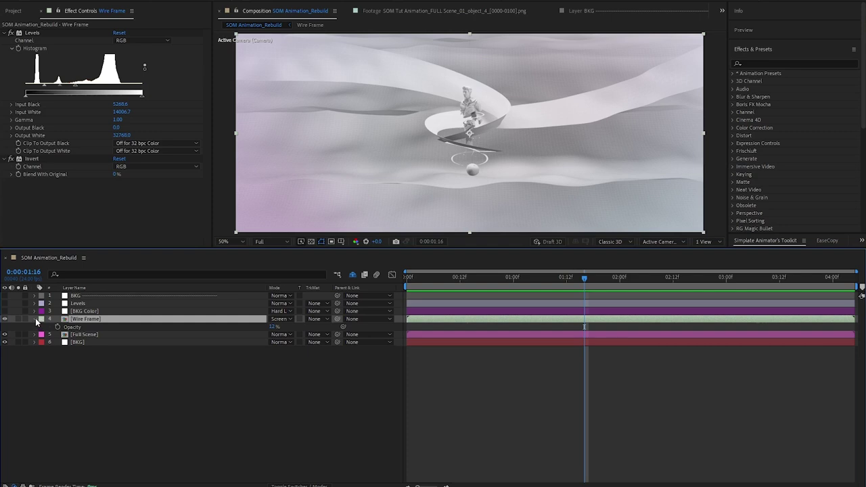
left_click(36, 320)
left_click(90, 312)
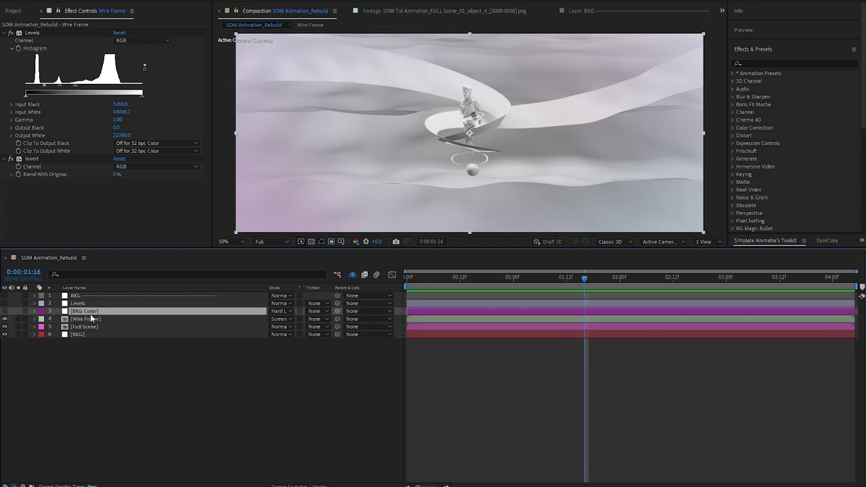
left_click(5, 311)
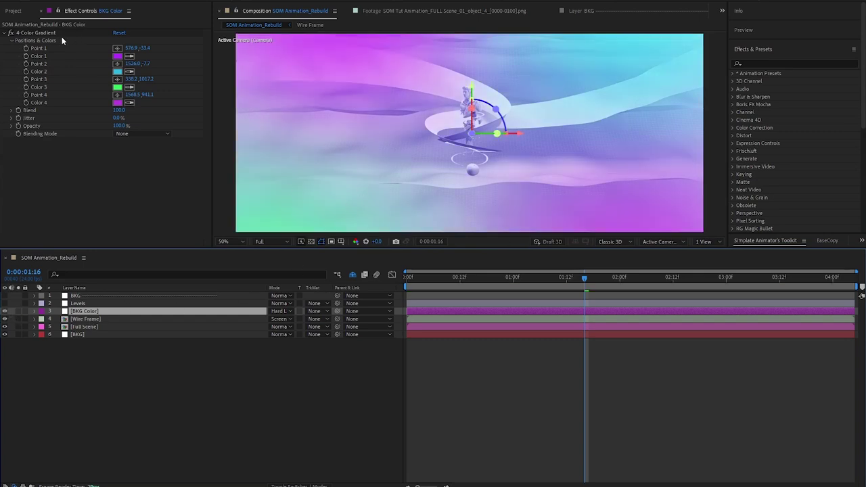
Display the BKG Color 4-Color Gradient's colour points in a zoomed-out viewer
left_click(38, 32)
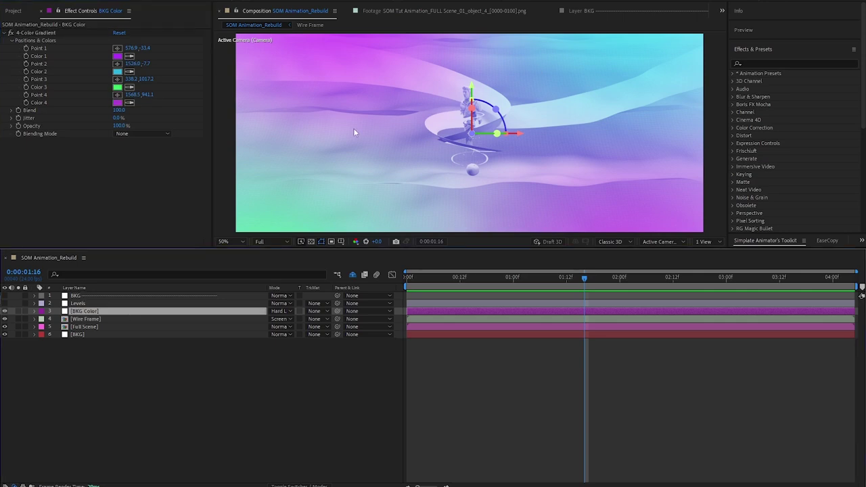
key("comma")
left_click(55, 32)
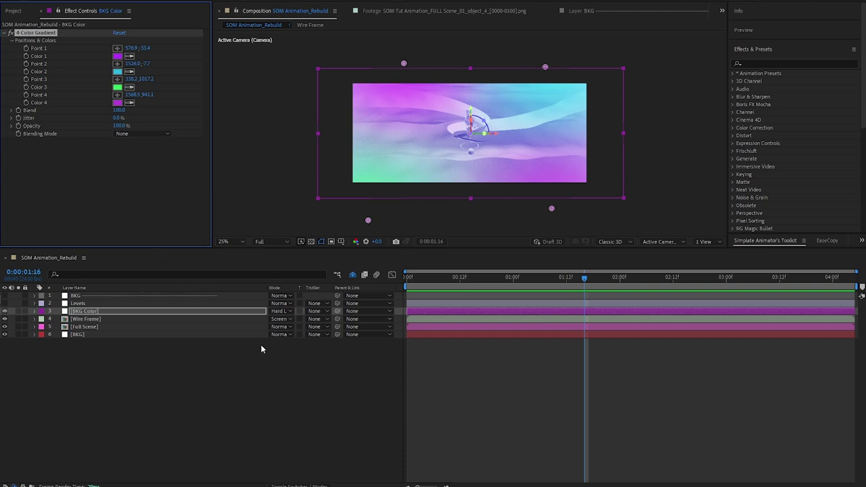
Make the Levels adjustment layer visible and move to frame 0:00:01:13
left_click(80, 303)
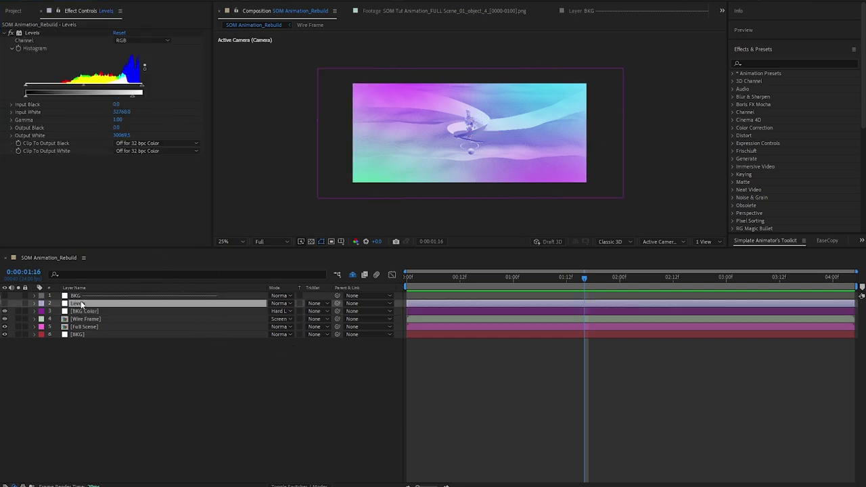
left_click(5, 303)
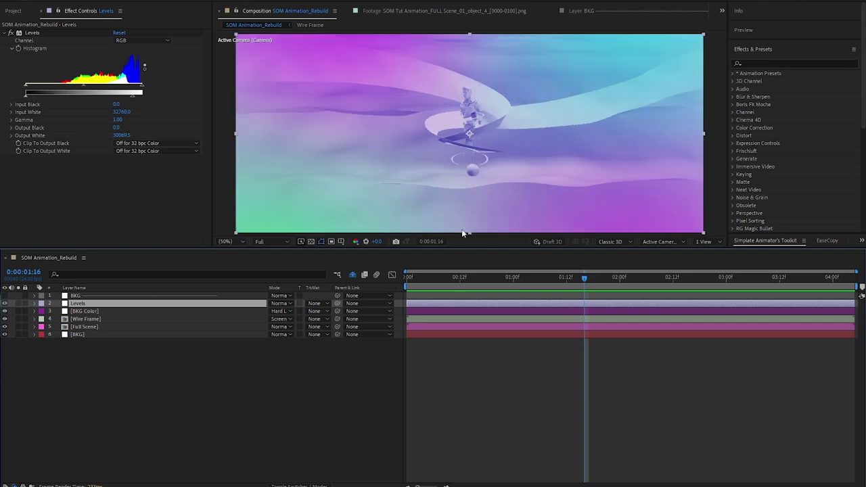
left_click(569, 278)
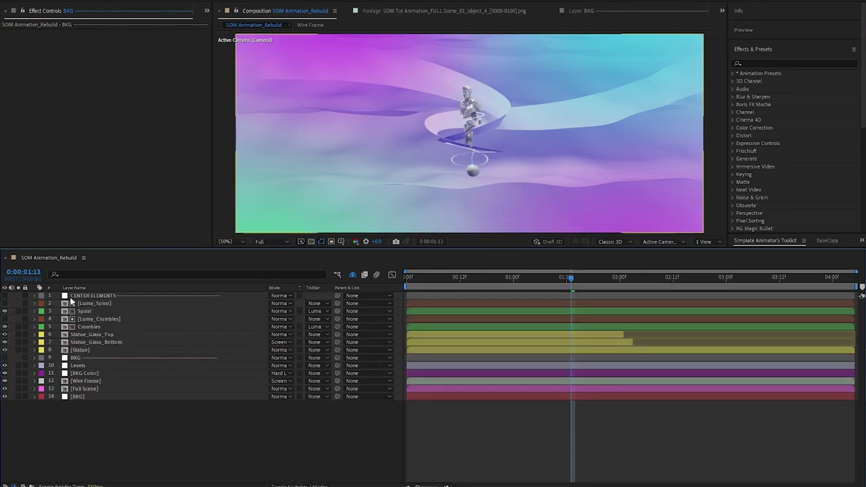
left_click(97, 326)
left_click(99, 312)
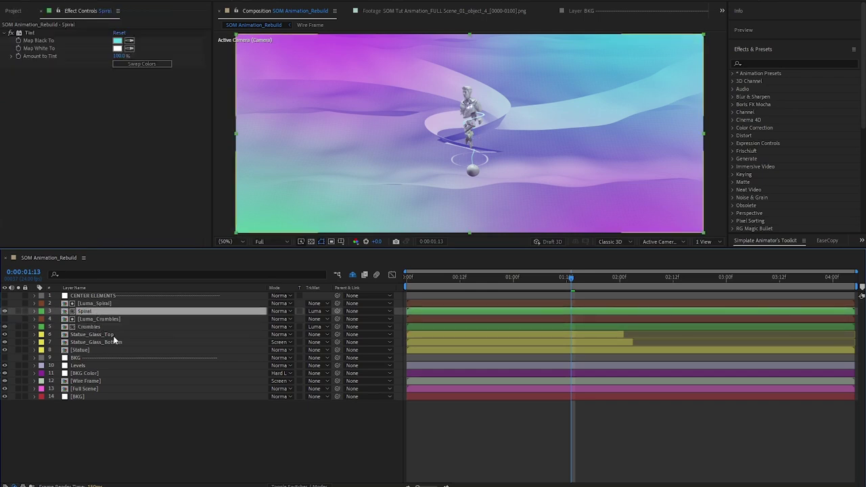
left_click(92, 334)
left_click(79, 349)
left_click_drag(585, 279, 703, 278)
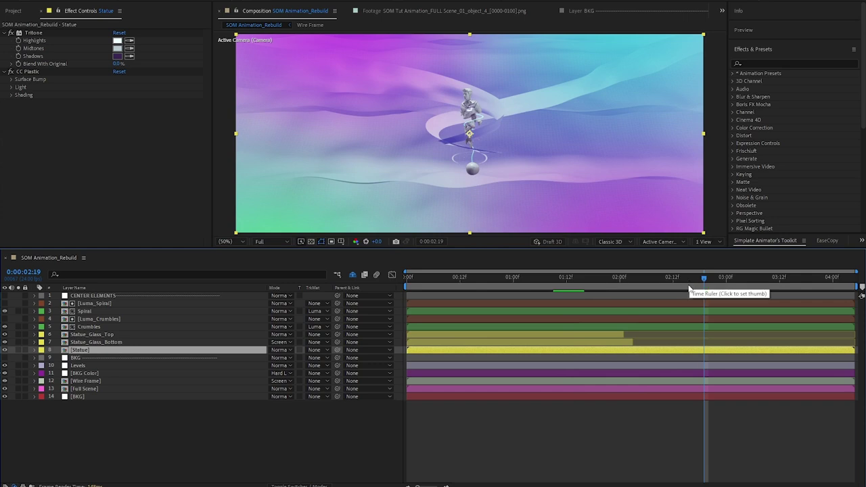
left_click(85, 341)
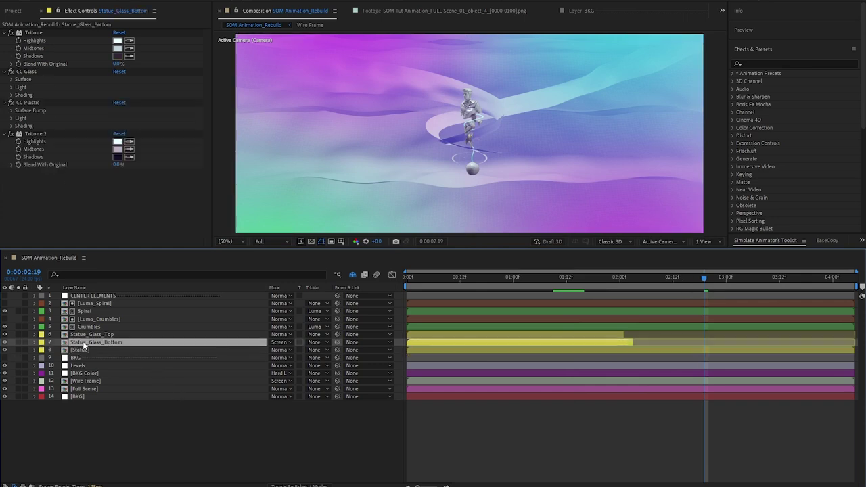
left_click(98, 334)
left_click(97, 343)
left_click(110, 335)
left_click(109, 343)
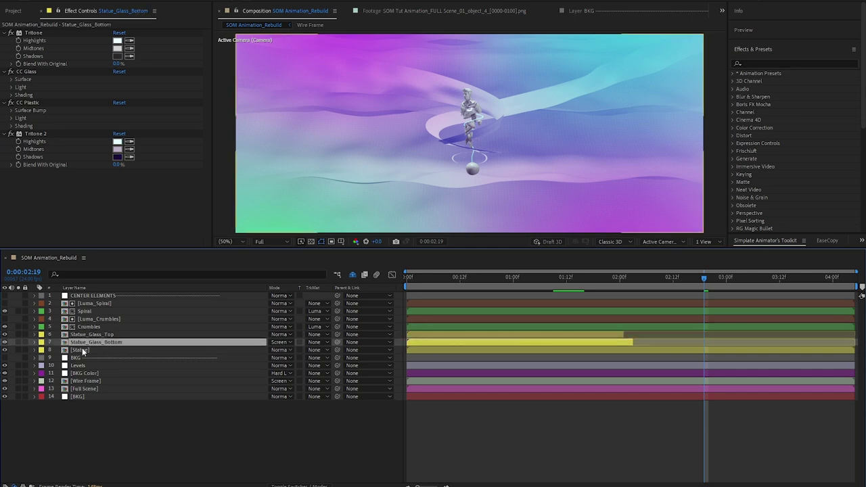
left_click(110, 350)
left_click(537, 334)
left_click(535, 342, "ctrl")
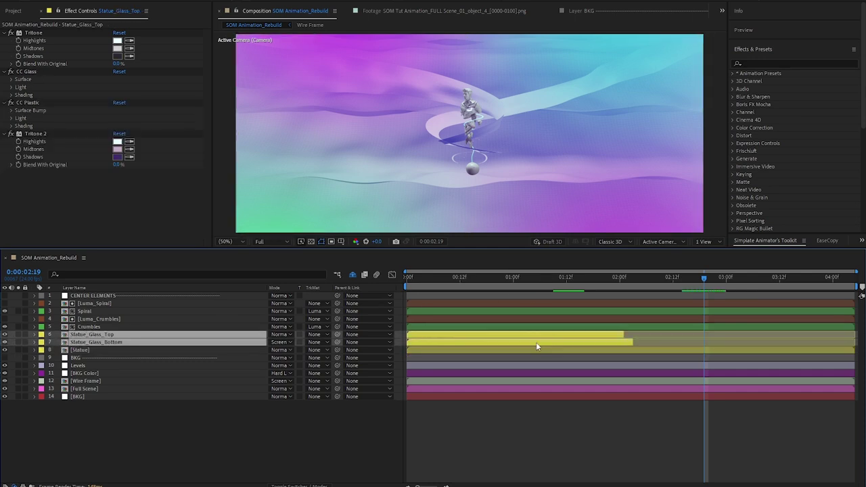
key("u")
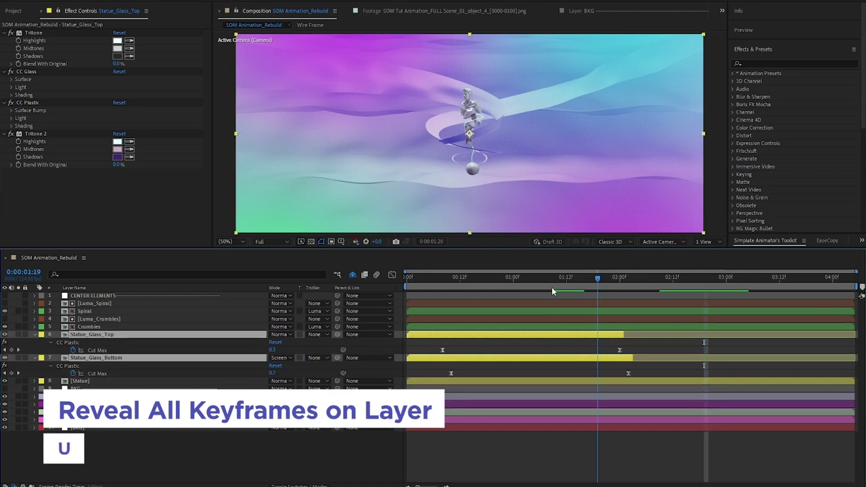
Preview the Statue_Glass dissolve animation from the start
left_click_drag(551, 287, 437, 289)
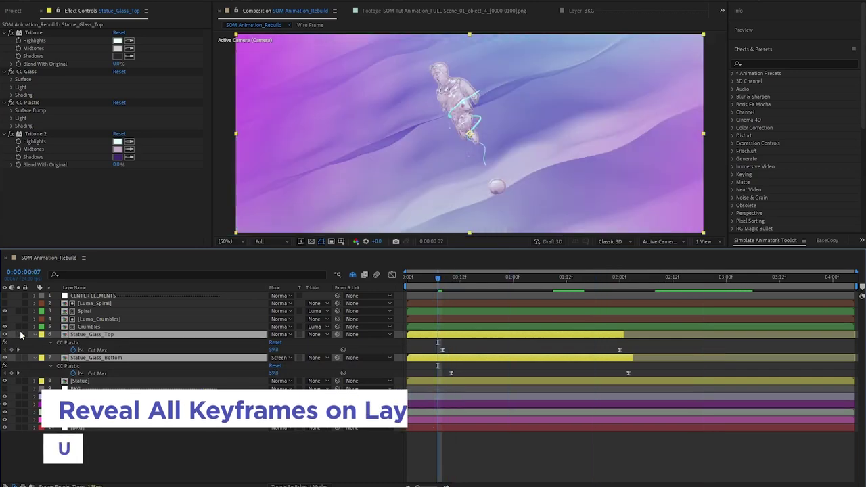
key("space")
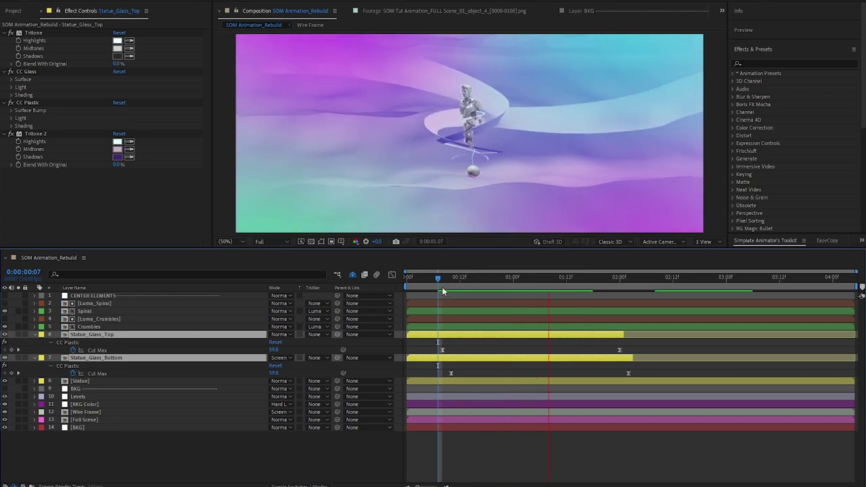
left_click_drag(445, 276, 412, 285)
key("space")
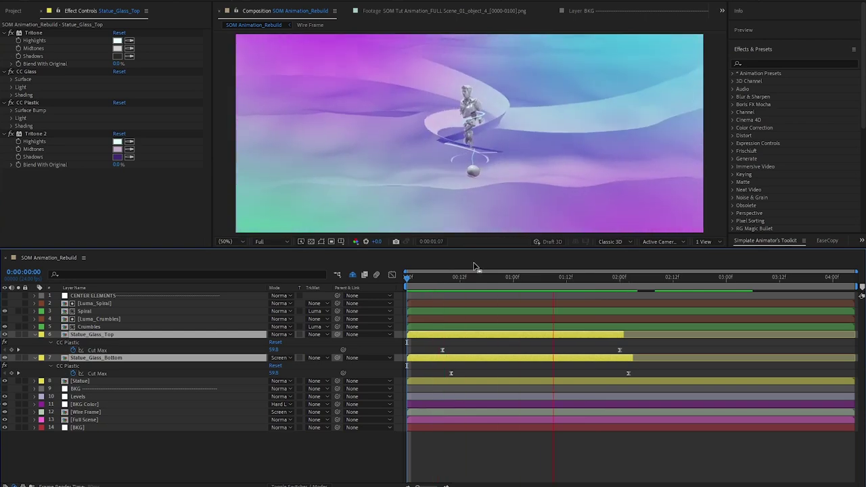
left_click_drag(446, 277, 661, 290)
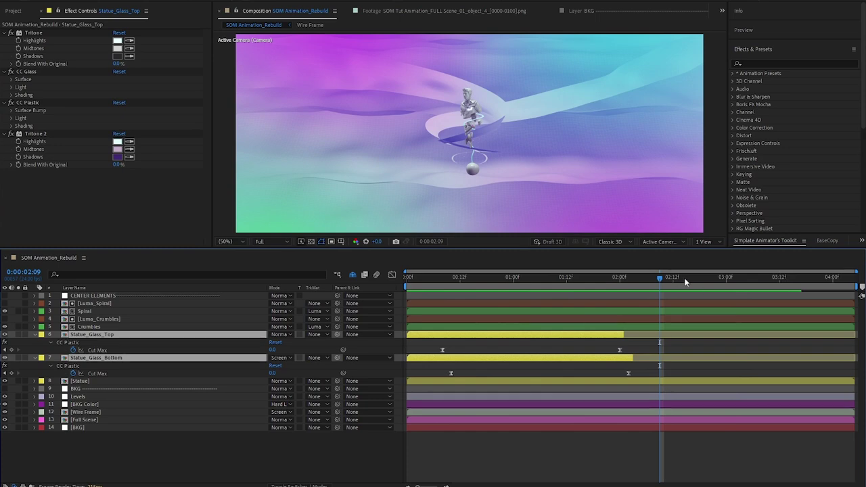
Stop the preview at 0:00:02:15 and select the Statue layer
left_click(683, 278)
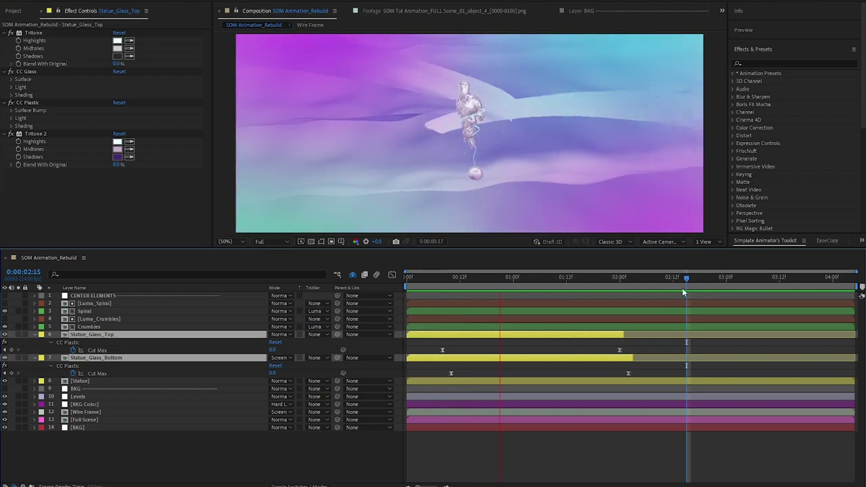
key("space")
left_click(687, 276)
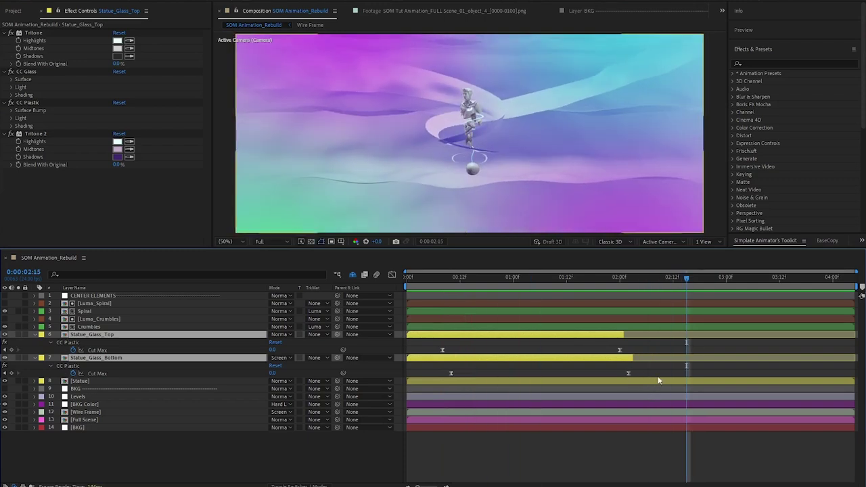
left_click(660, 382)
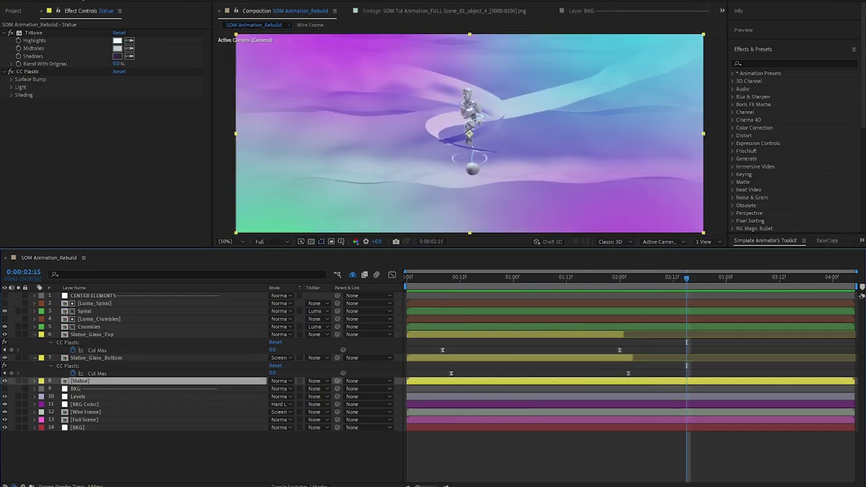
Give the Statue's Tritone dark purple shadows and pale cyan highlights, leaving midtones unchanged
left_click(34, 33)
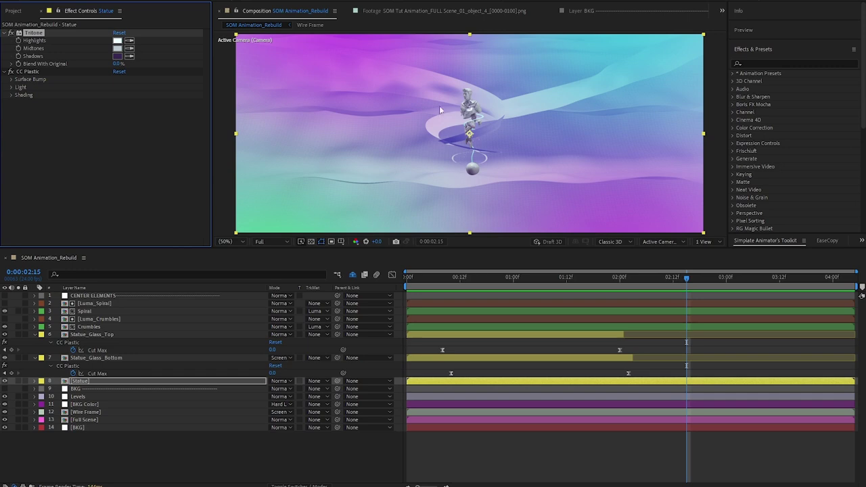
left_click(117, 48)
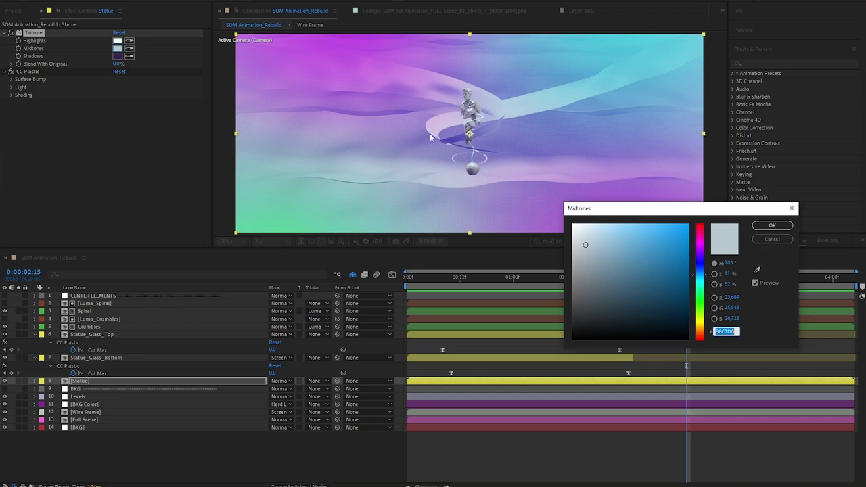
left_click(772, 238)
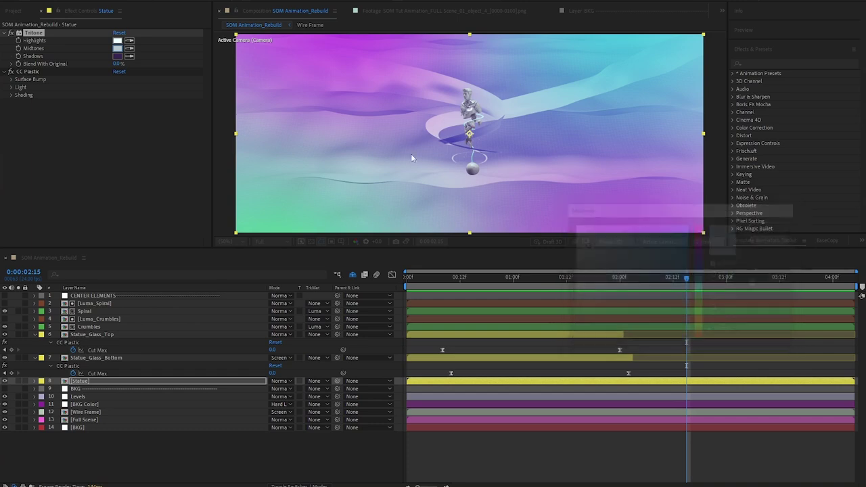
left_click(118, 57)
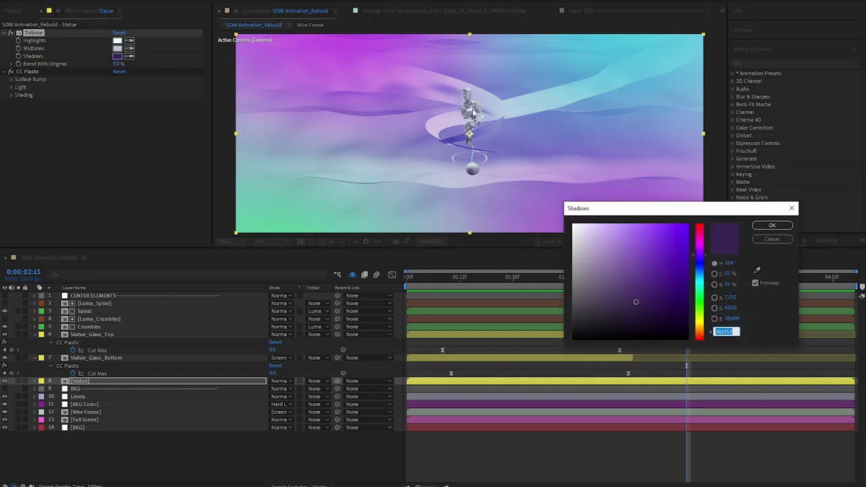
left_click(772, 225)
left_click(118, 41)
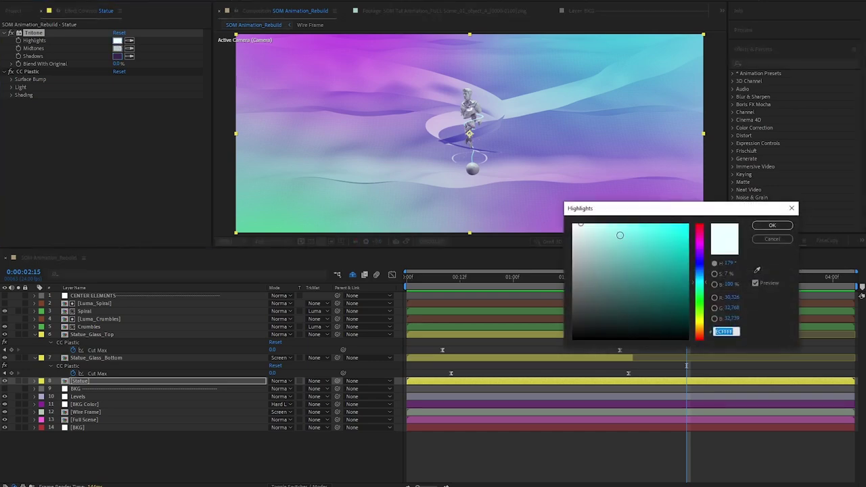
left_click(772, 225)
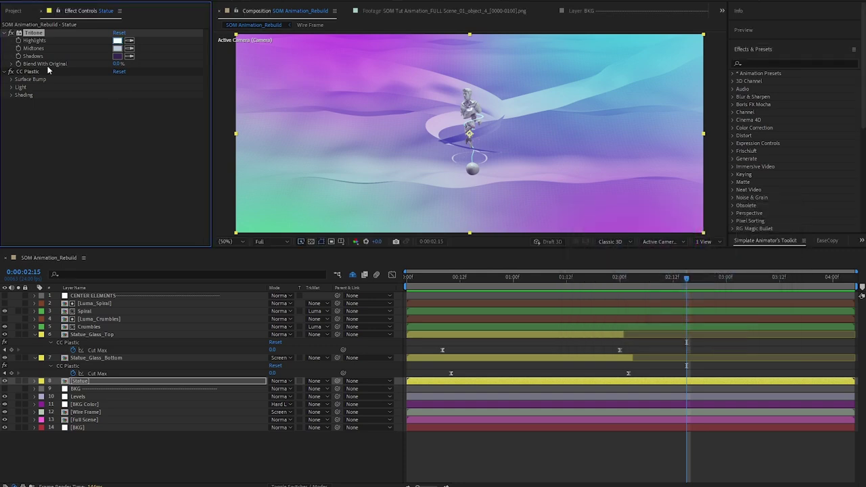
left_click(43, 71)
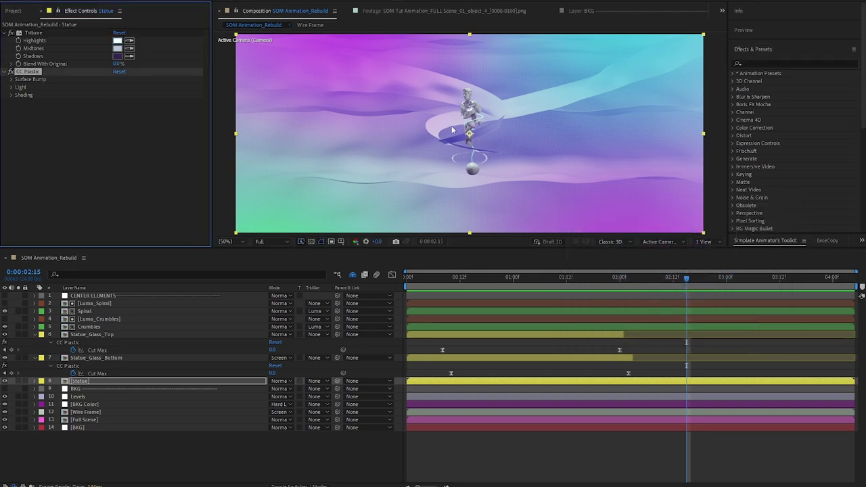
key("slash")
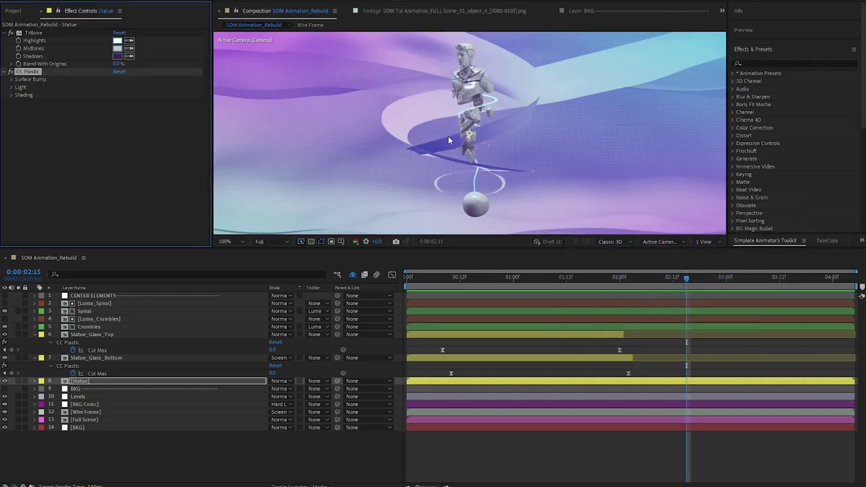
left_click(11, 71)
left_click(11, 71)
left_click(11, 72)
left_click(11, 72)
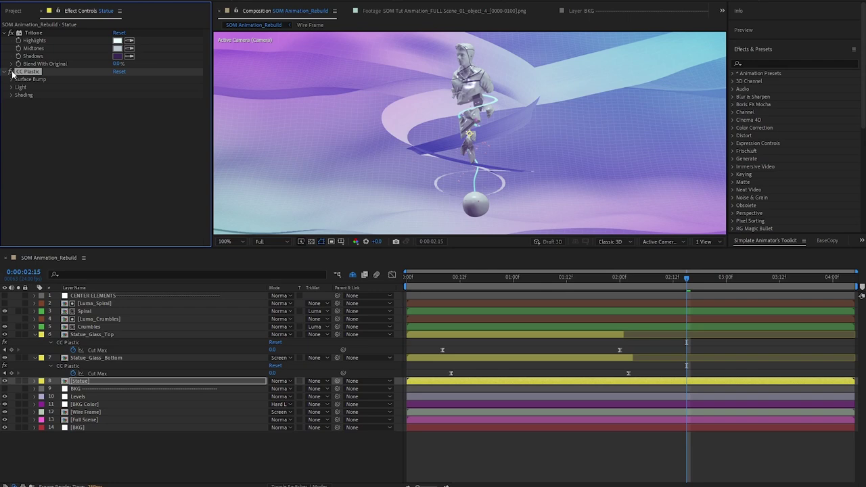
left_click(10, 72)
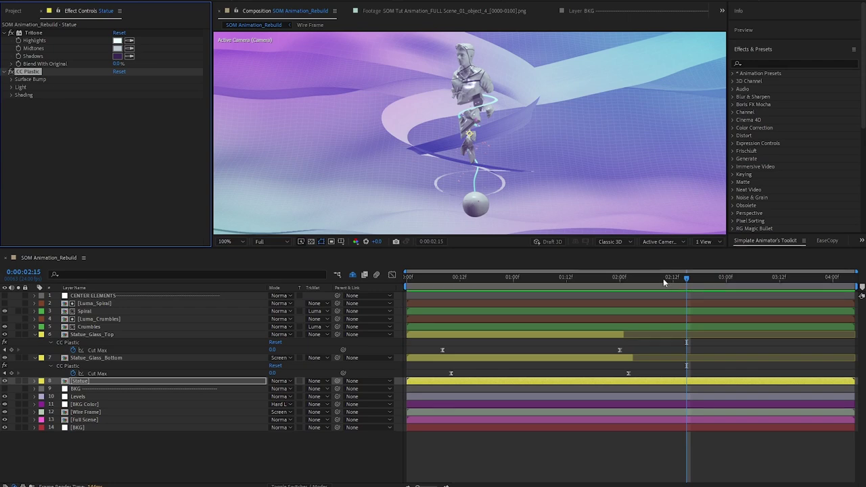
left_click(108, 335)
Add Statue_Glass_Bottom to the selection, zoom to 50% and preview the animation from the start
left_click(106, 357, "shift")
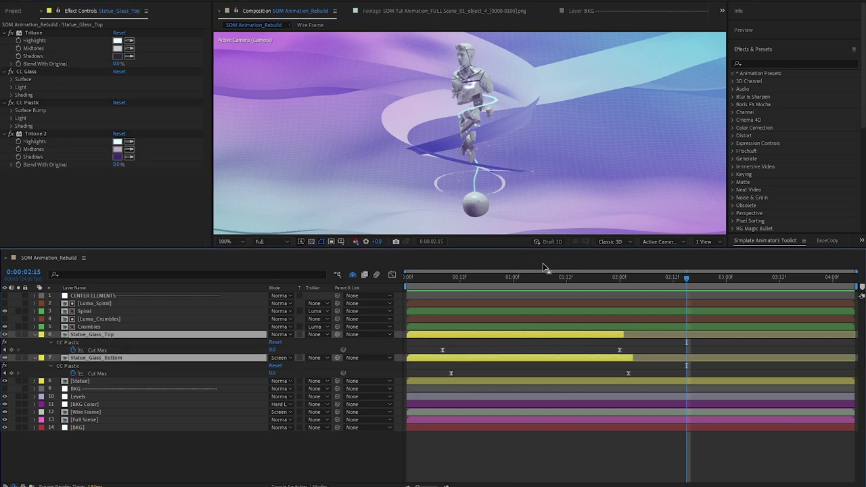
key("Home")
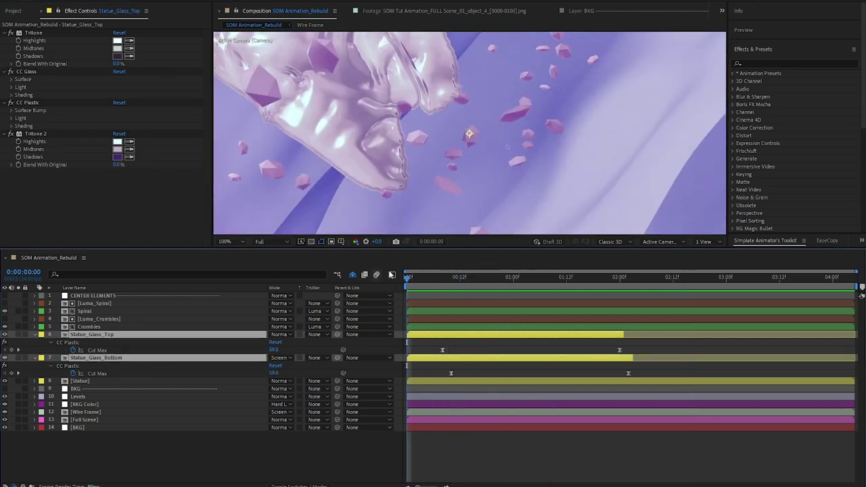
key("comma")
key("comma")
key("space")
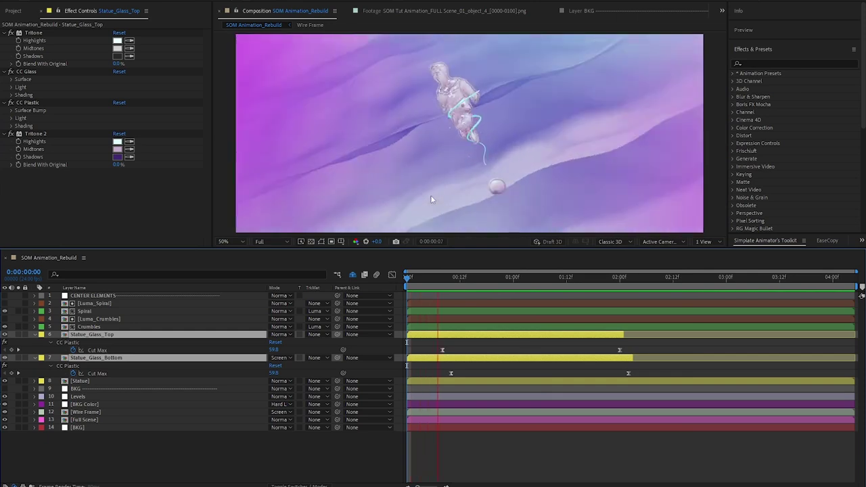
key("space")
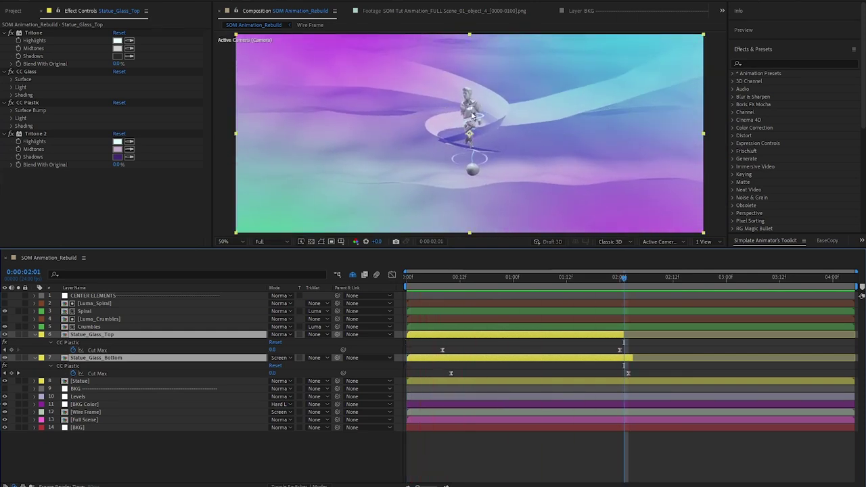
left_click_drag(439, 285, 540, 294)
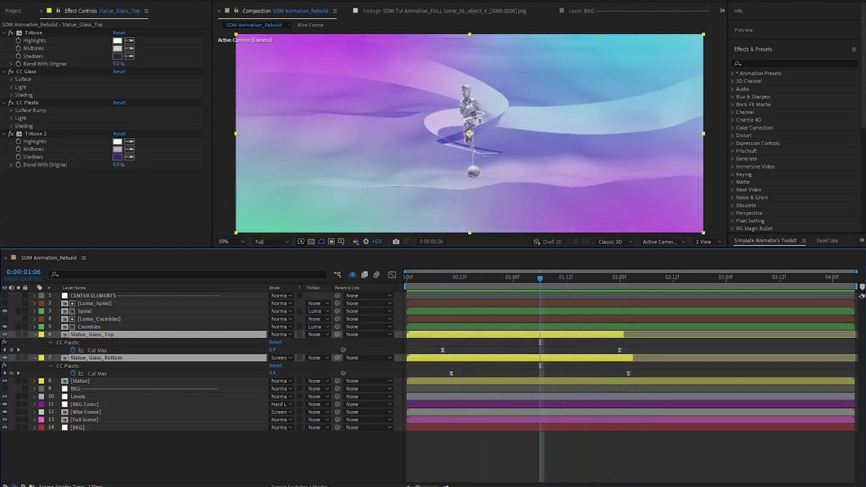
Twirl open the CC Glass Surface settings on Statue_Glass_Top at frame 6
left_click(39, 73)
left_click(34, 33)
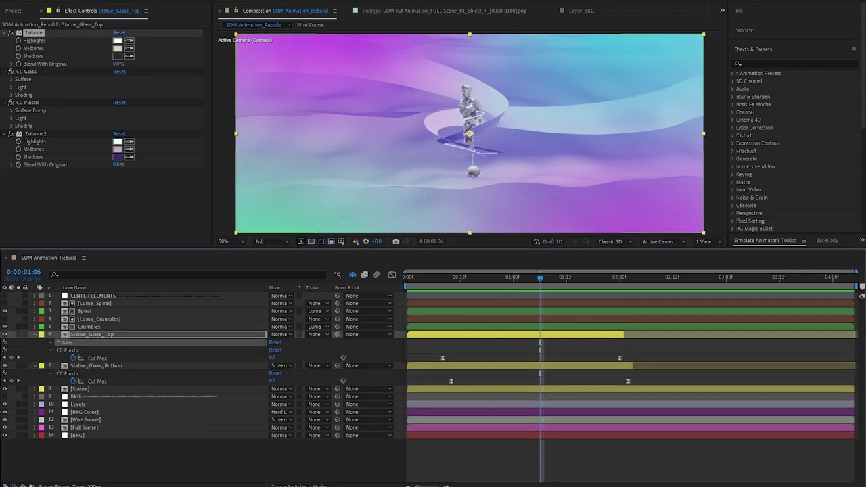
left_click(33, 73)
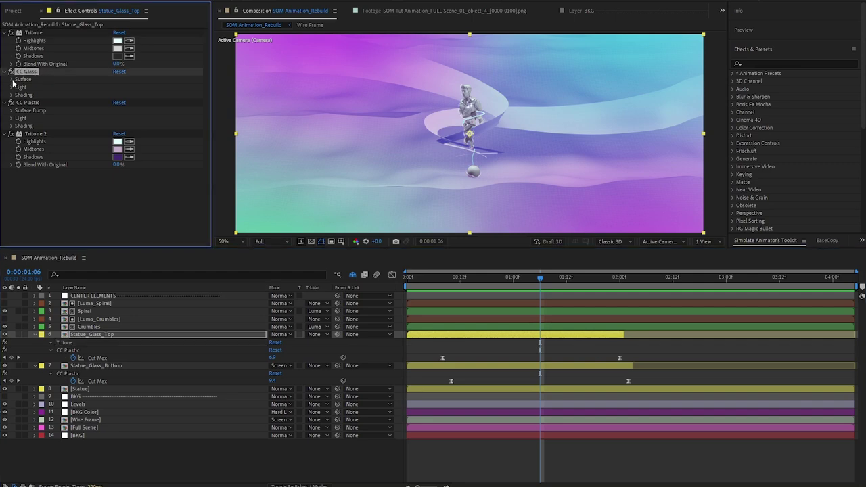
left_click(12, 79)
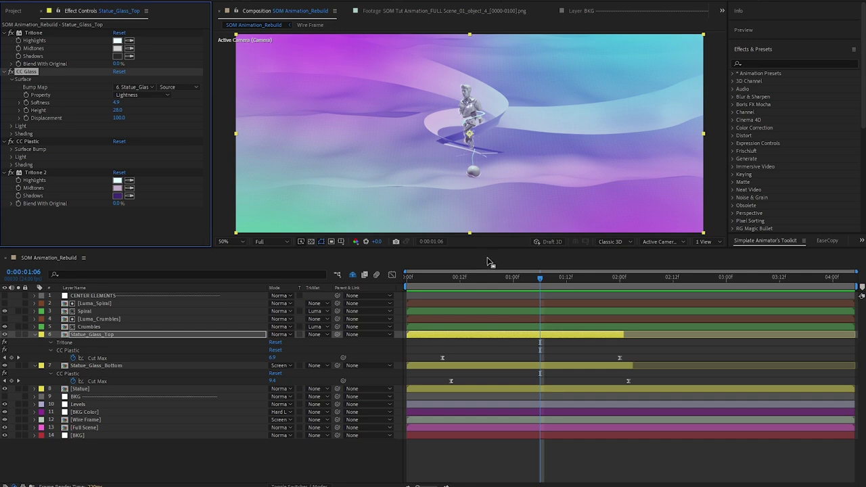
left_click_drag(469, 277, 433, 277)
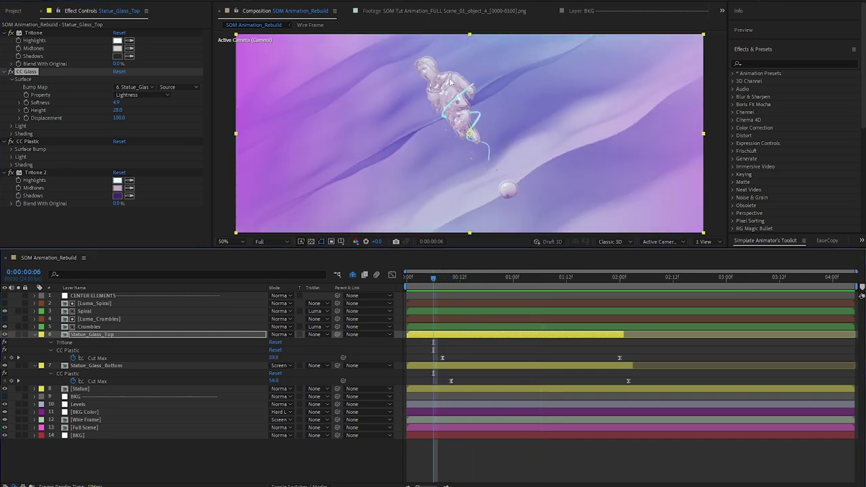
Reveal the CC Plastic Surface Bump settings at frame 7
left_click(24, 142)
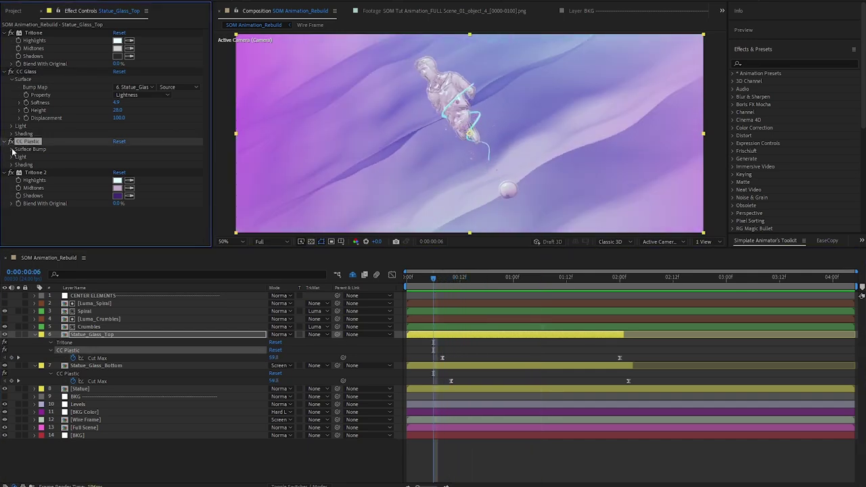
left_click(12, 150)
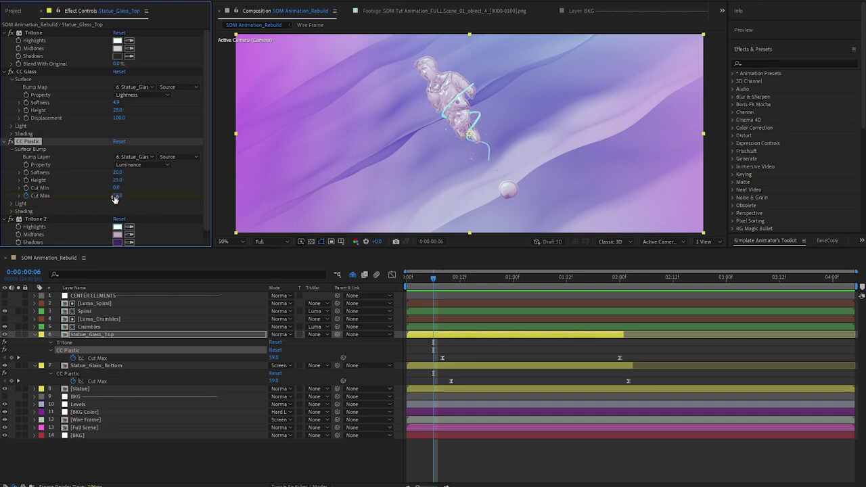
left_click(437, 276)
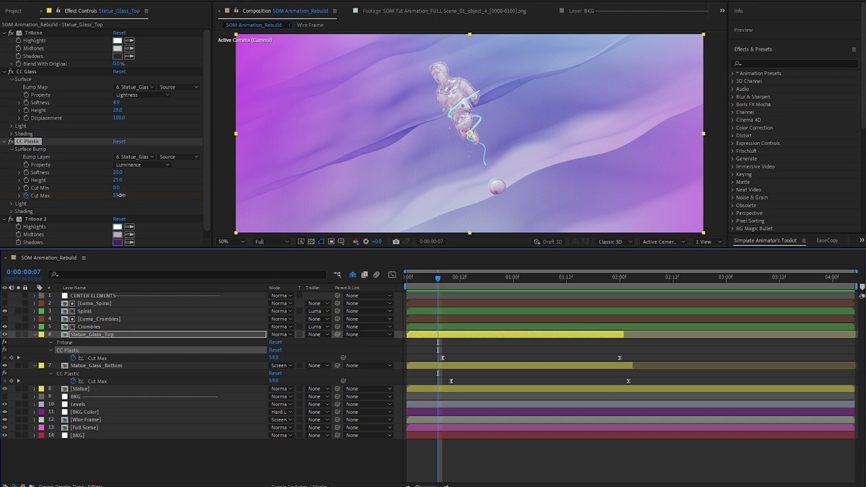
Try lower Cut Max values like 16 and 33, then undo back to 59.8
mouse_move(119, 195)
left_mouse_down()
mouse_move(94, 194)
mouse_move(106, 191)
left_mouse_up()
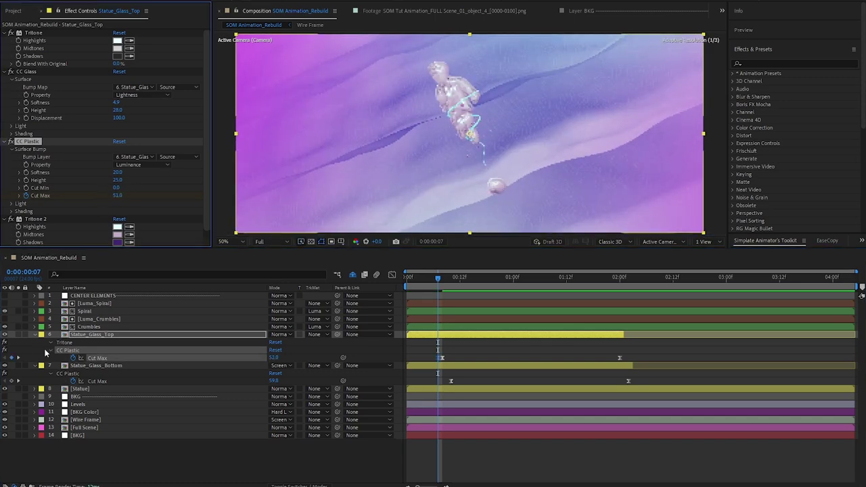
left_click(10, 366)
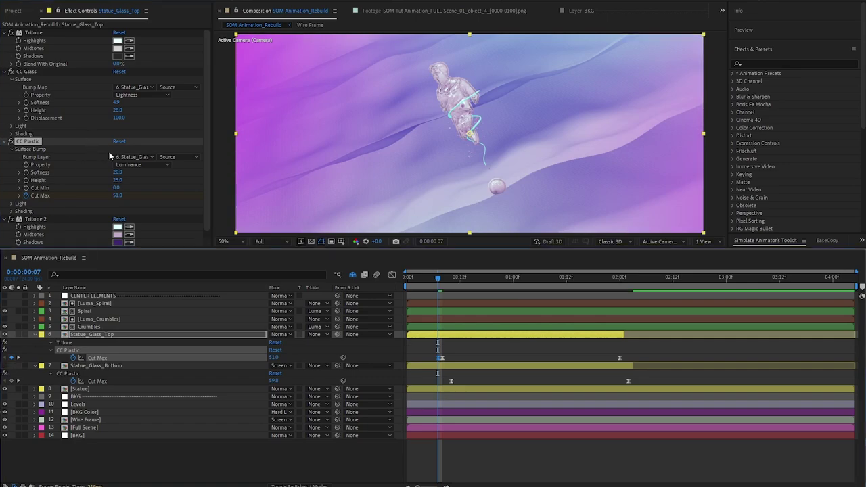
left_click_drag(115, 196, 100, 195)
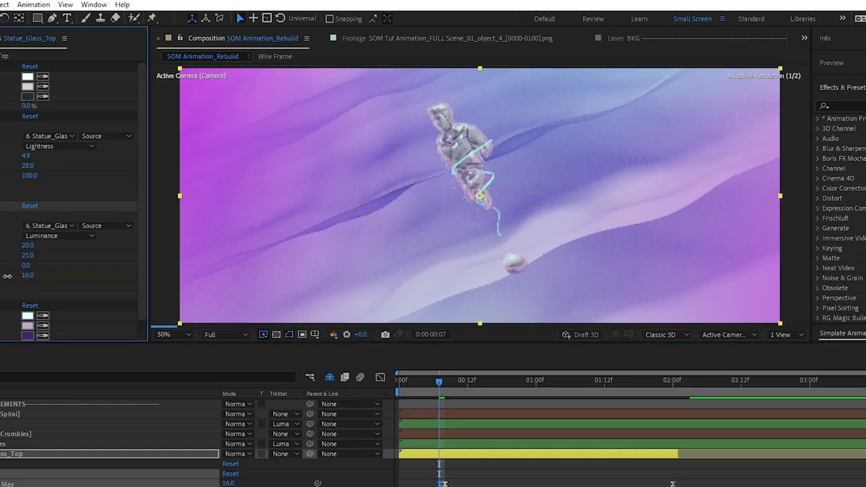
left_click_drag(7, 276, 27, 275)
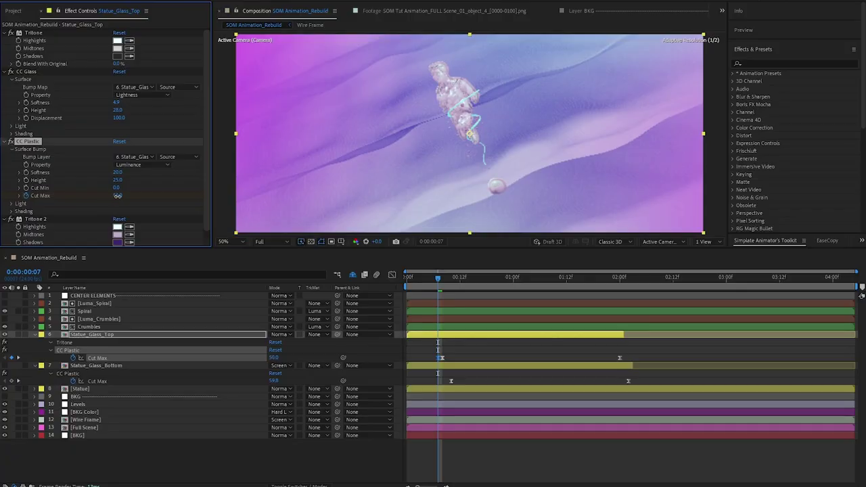
left_click_drag(118, 195, 117, 197)
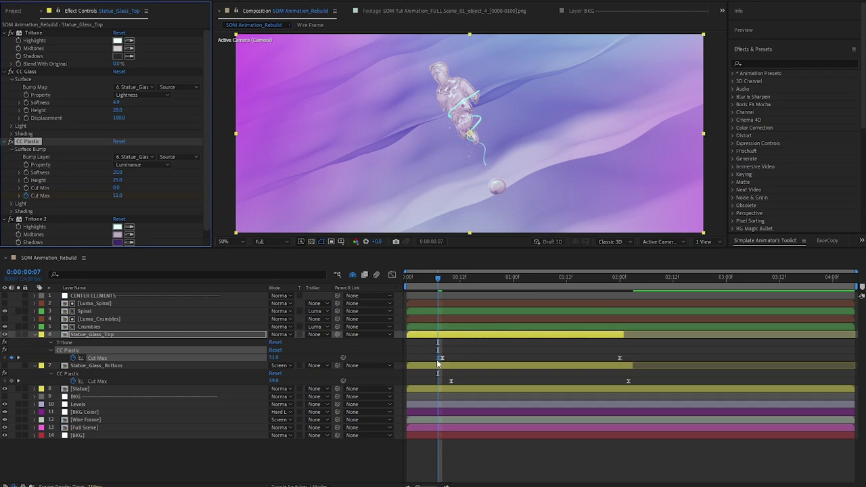
key("ctrl+z")
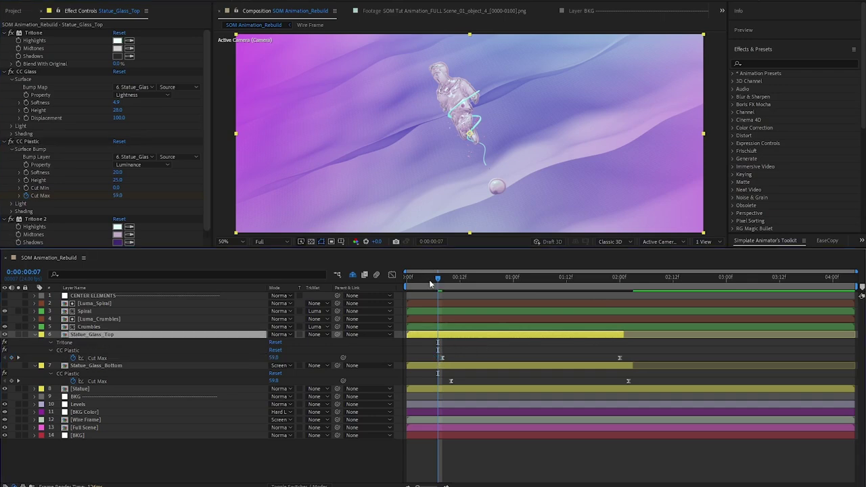
Check the statue later in the animation, return to frame 7 and select Statue_Glass_Bottom
left_click_drag(437, 280, 552, 295)
left_click_drag(450, 278, 438, 279)
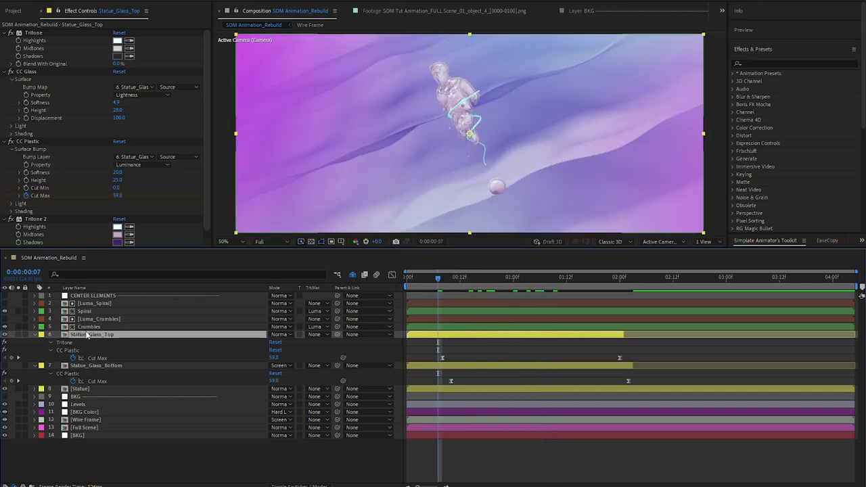
left_click(93, 365)
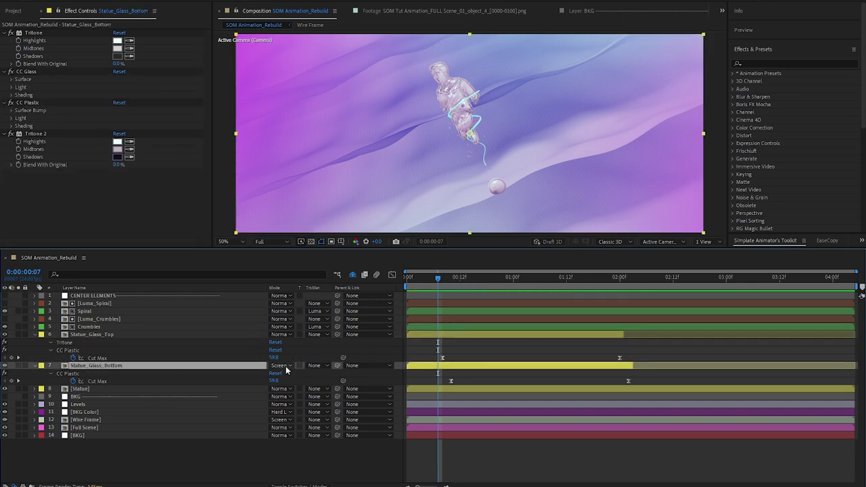
Inspect the Crumbles and Luma_Crumbles layers' Tint at about one second in
mouse_move(440, 280)
left_mouse_down()
mouse_move(625, 284)
mouse_move(526, 297)
mouse_move(443, 292)
left_mouse_up()
left_click(86, 327)
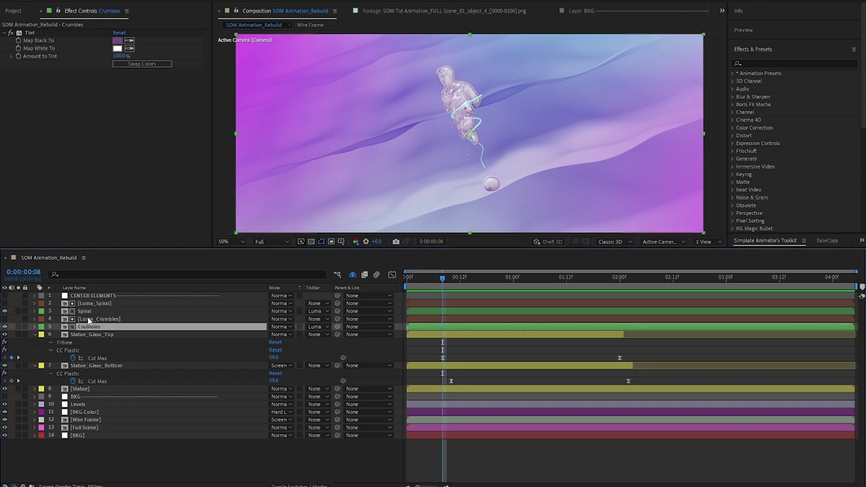
left_click(91, 318)
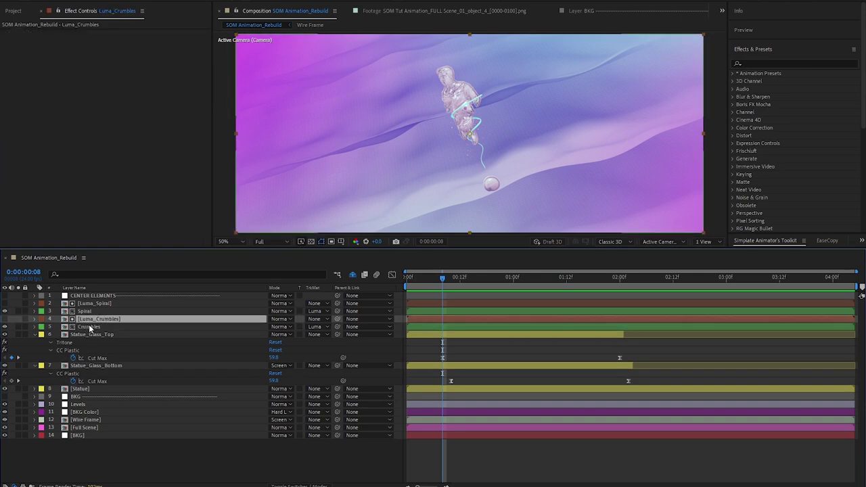
left_click(91, 329)
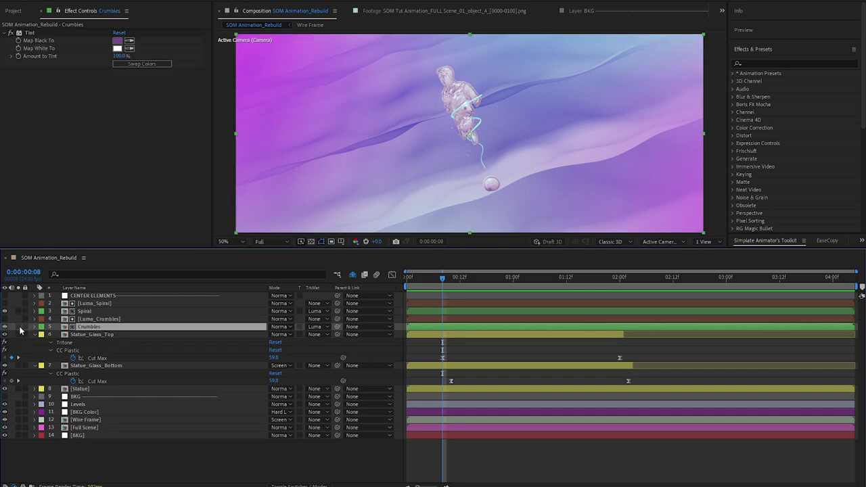
Solo the Spiral layer across the animation, unsolo it, and switch to Source Name
left_click(83, 311)
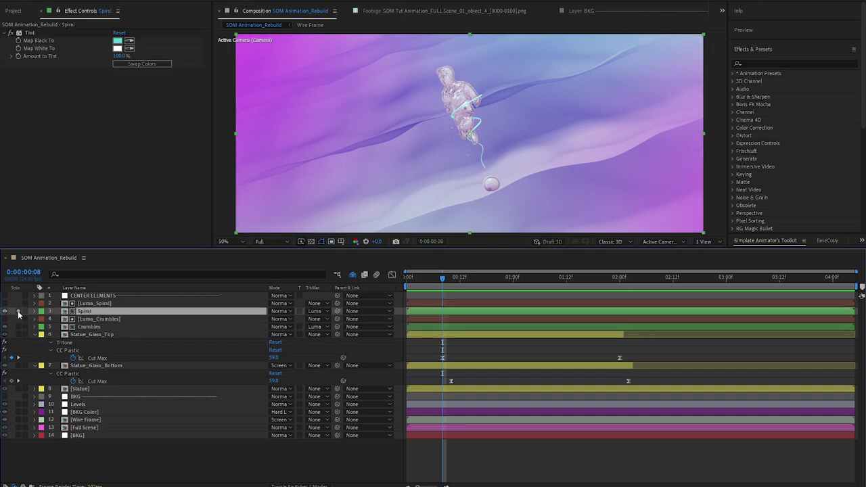
left_click(18, 311)
left_click_drag(446, 281, 571, 284)
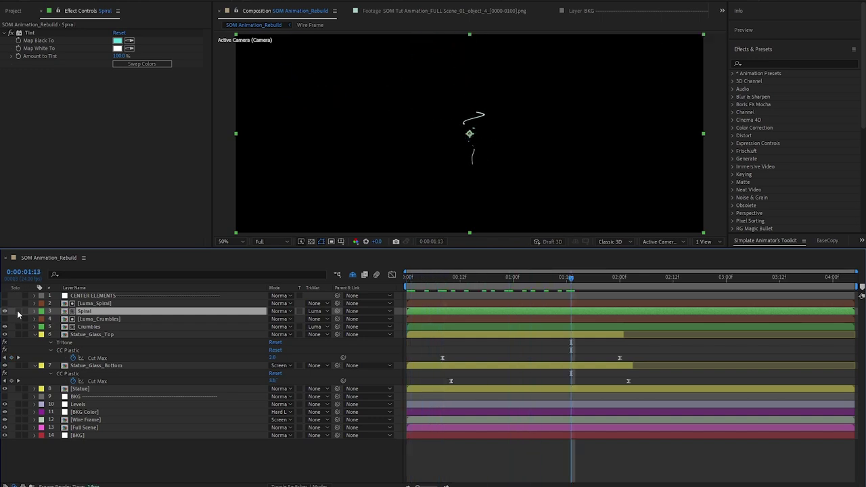
left_click(18, 311)
left_click(74, 288)
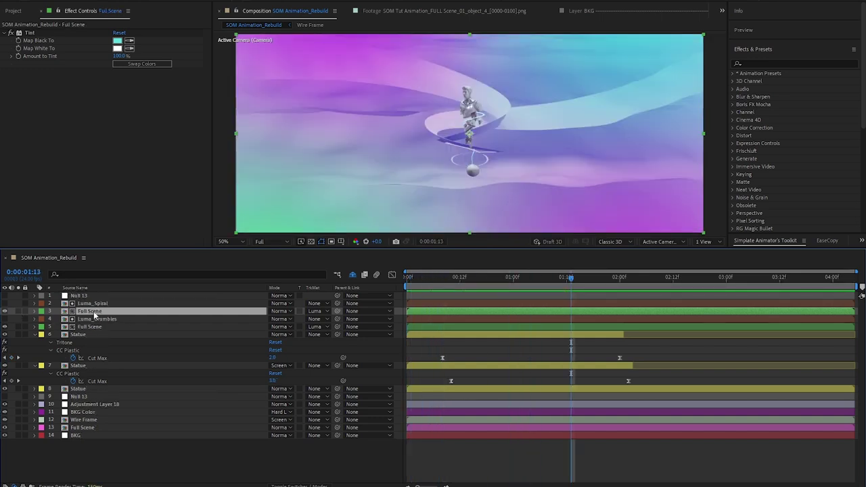
Review the Full Scene precomp over time, then close it
double_click(107, 312)
left_click(527, 279)
left_click_drag(527, 279, 580, 284)
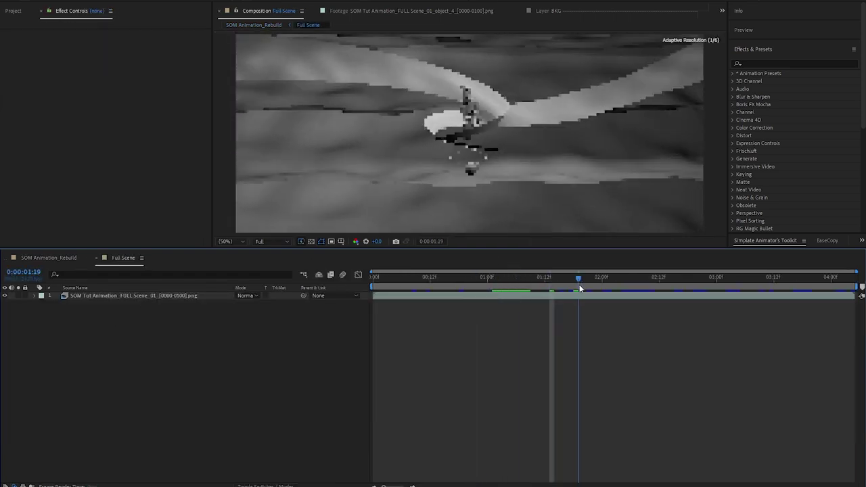
left_click(96, 258)
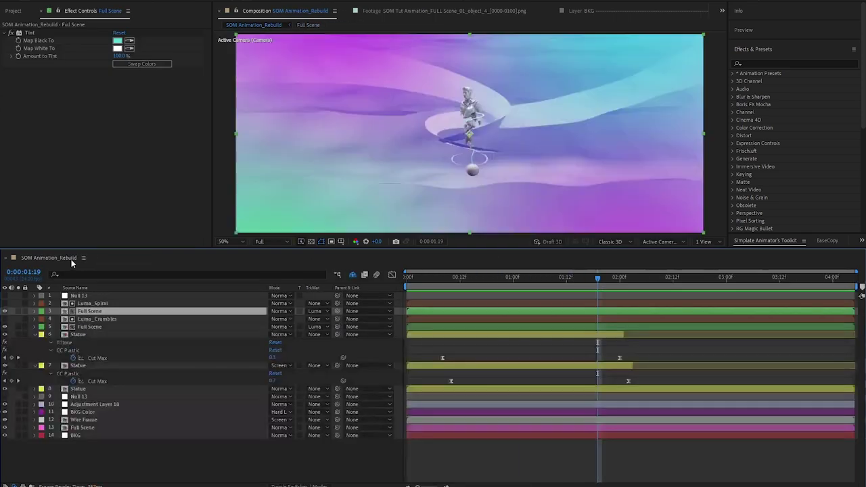
Add another Full Scene layer from the Project panel above all other layers
left_click(93, 304)
left_click(90, 320)
left_click(96, 303)
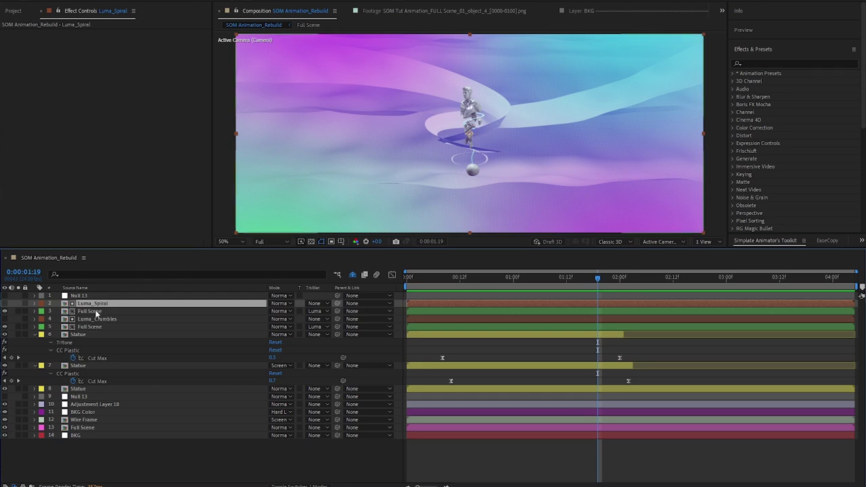
key("ctrl+Down")
left_click(14, 12)
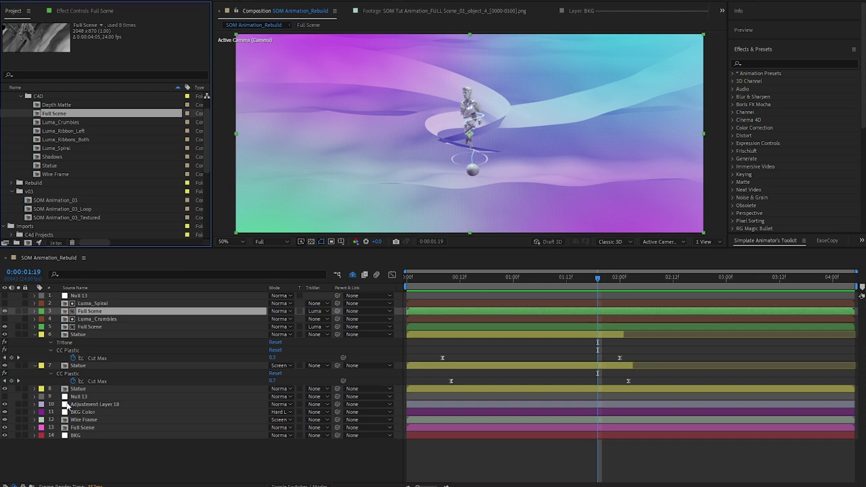
left_click(35, 334)
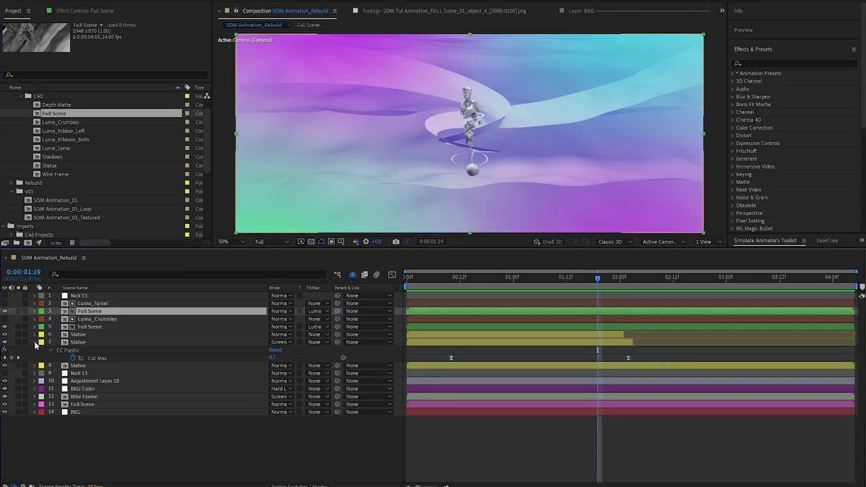
left_click(35, 343)
left_click_drag(61, 117, 85, 296)
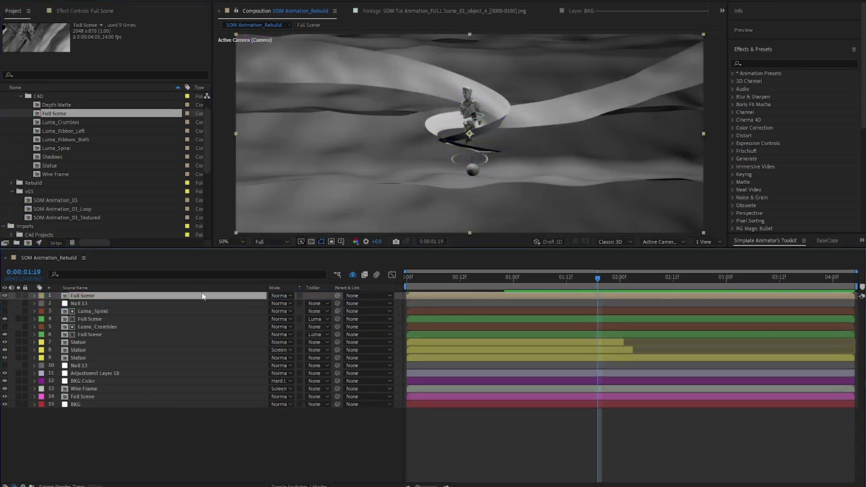
Add Luma_Spiral on top and set it as Full Scene's Luma Matte
left_click(72, 132)
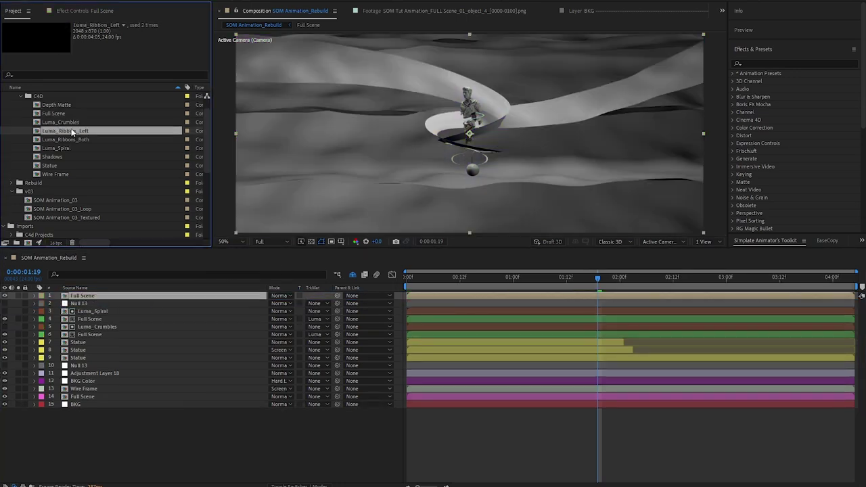
left_click(67, 122)
left_click(79, 149)
left_click_drag(74, 150, 105, 298)
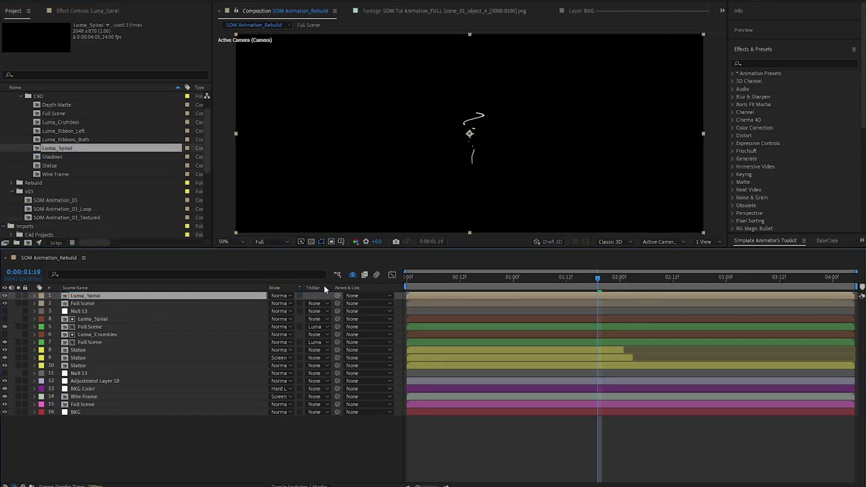
left_click(316, 304)
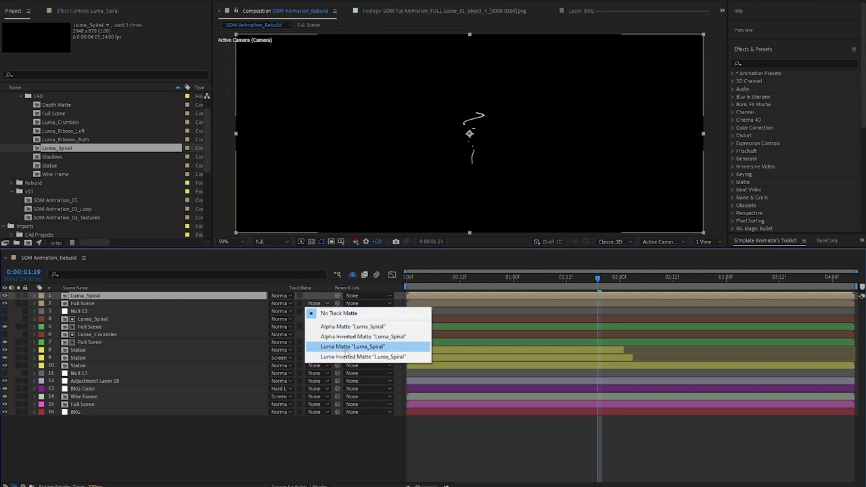
left_click(346, 348)
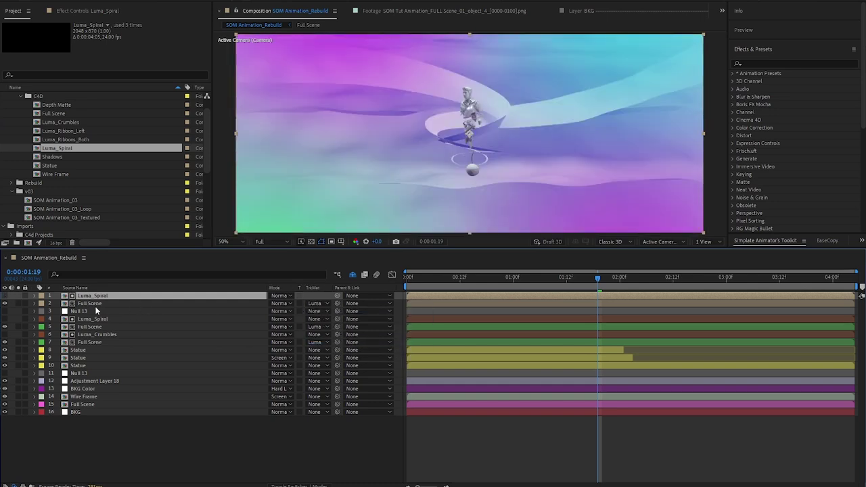
Select the matted Full Scene layer and search the effects for 'levels'
left_click(95, 303)
left_click(756, 63)
type("levels")
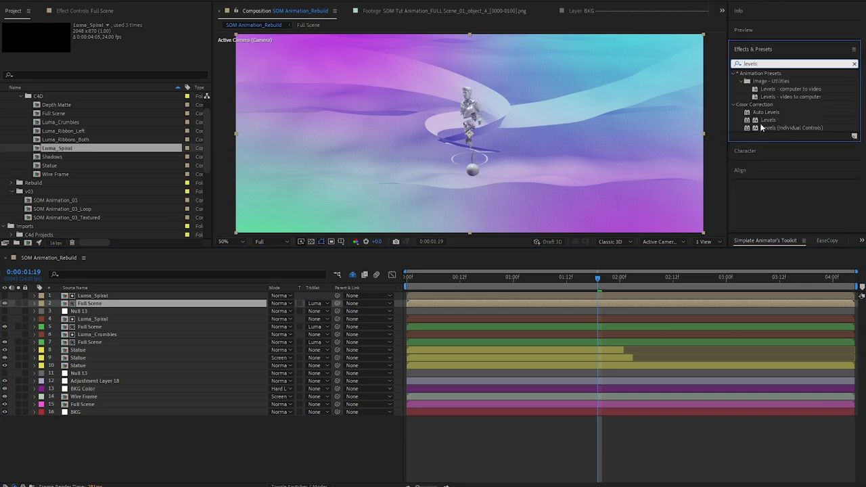
Apply Levels with Input White 6553.6, then delete the trial Full Scene and Luma_Spiral layers
double_click(766, 120)
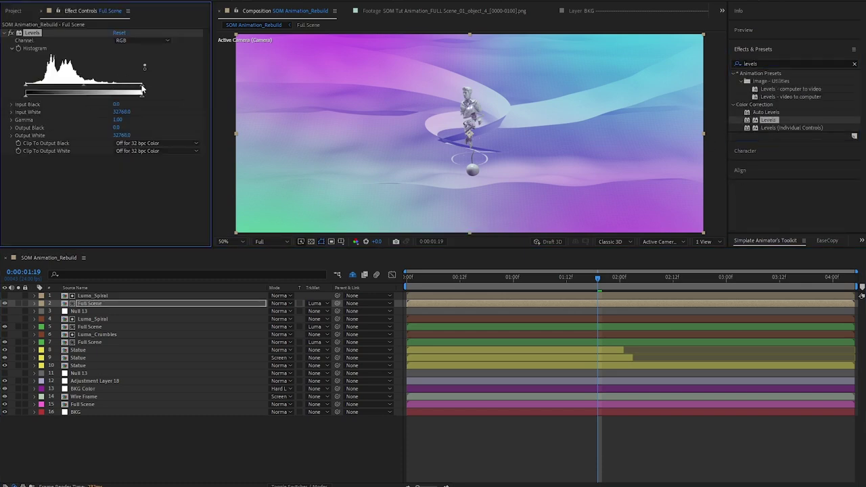
left_click_drag(138, 88, 48, 88)
left_click(90, 310)
left_click(90, 303)
left_click(94, 296, "shift")
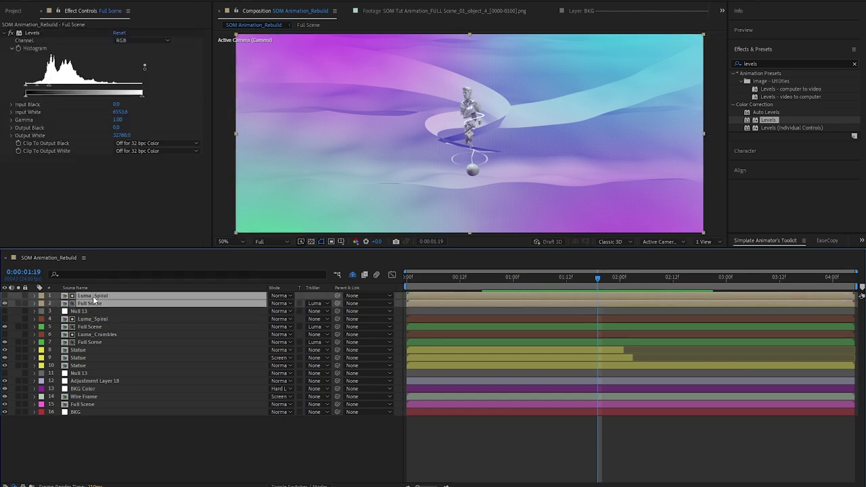
key("Delete")
left_click(81, 288)
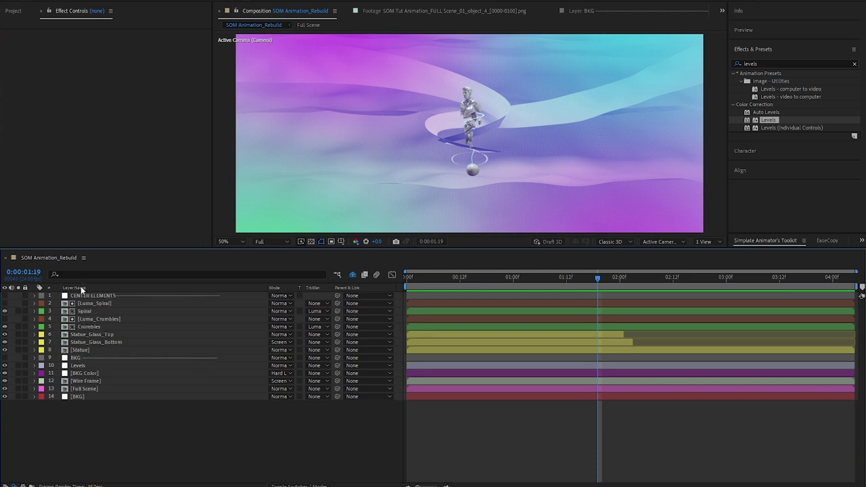
Compare the Crumbles Tint on and off at frame 0, check Spiral's Tint, and preview
left_click(85, 305)
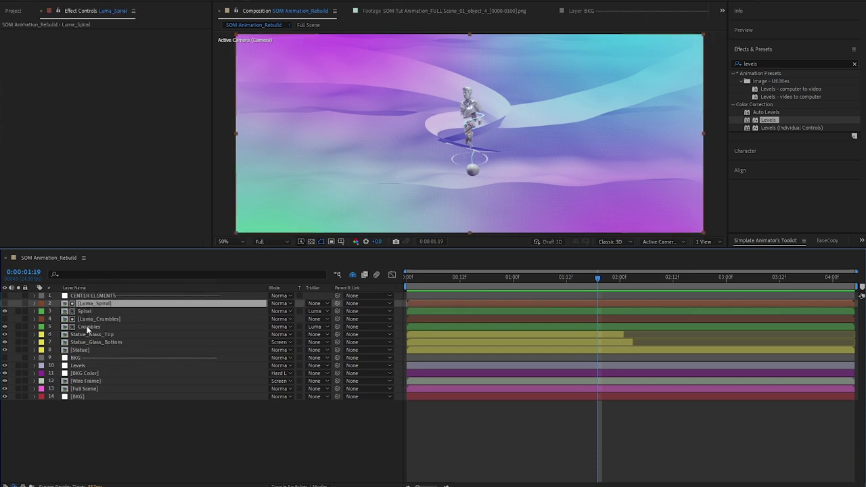
left_click(81, 327)
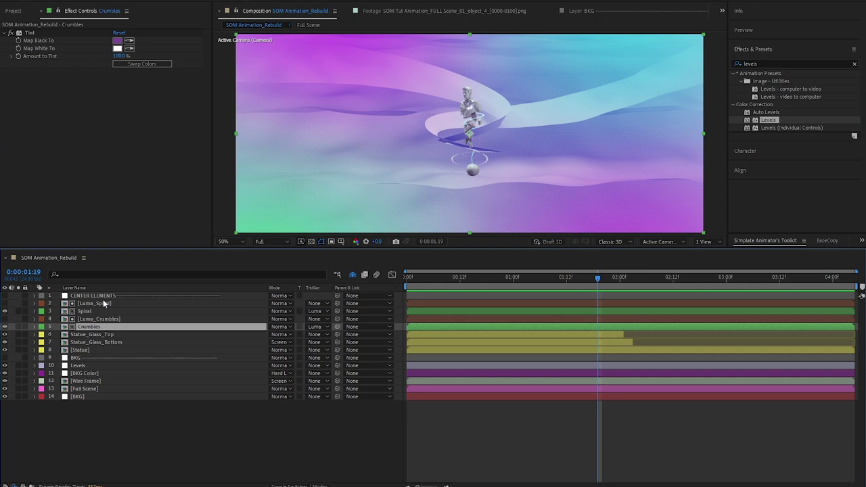
left_click_drag(530, 277, 391, 283)
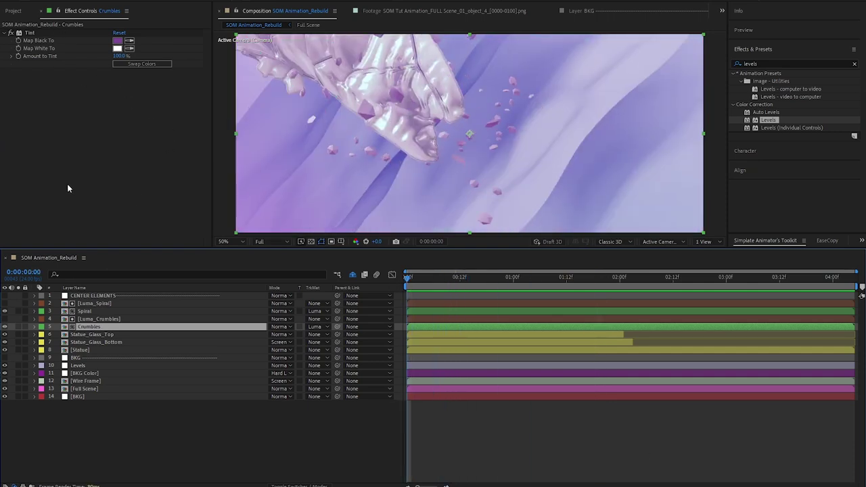
left_click(10, 33)
left_click(10, 33)
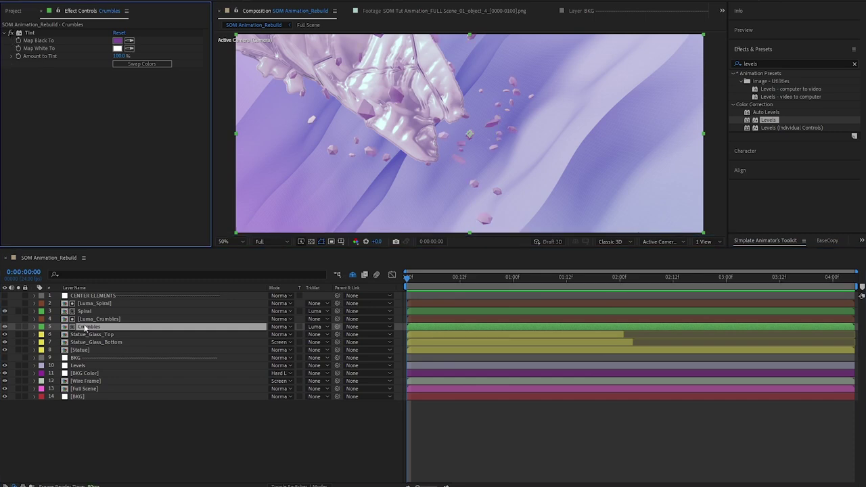
left_click(85, 312)
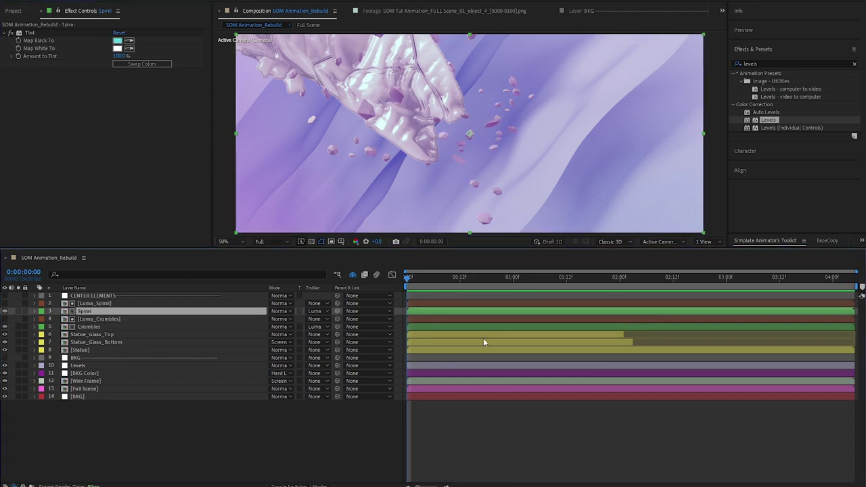
key("space")
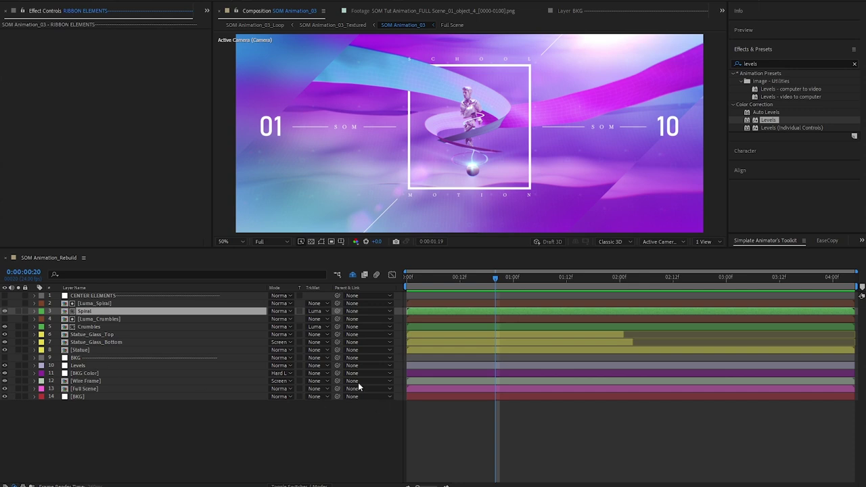
Paste the nine ribbon layers into SOM Animation_Rebuild
left_click(277, 433)
key("ctrl+v")
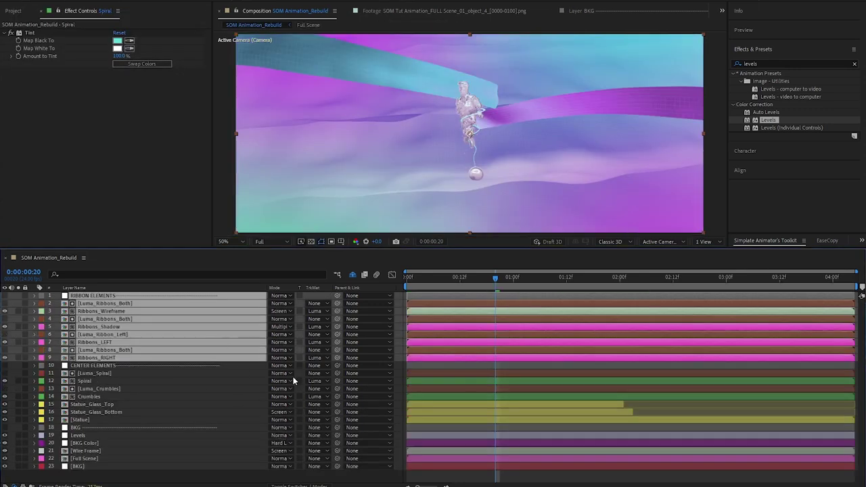
left_click(400, 375)
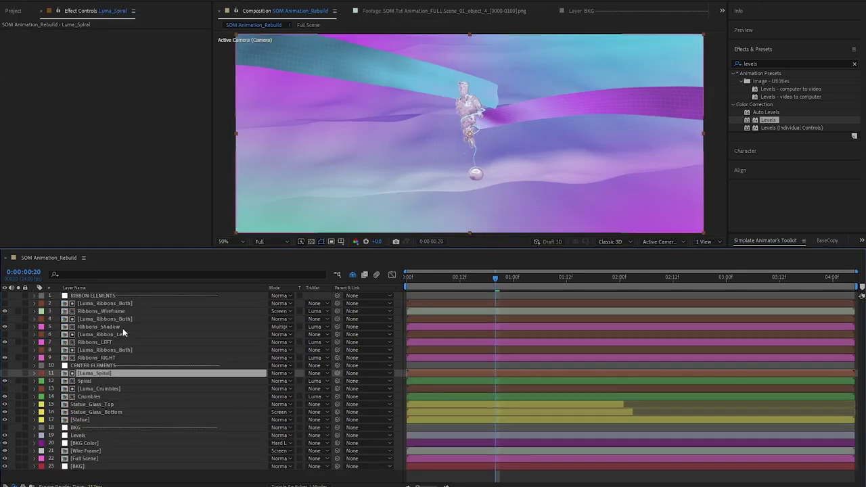
left_click(112, 298)
Solo Ribbons_RIGHT and Ribbons_LEFT to inspect their Tritone colours, then show all layers again
left_click(87, 360)
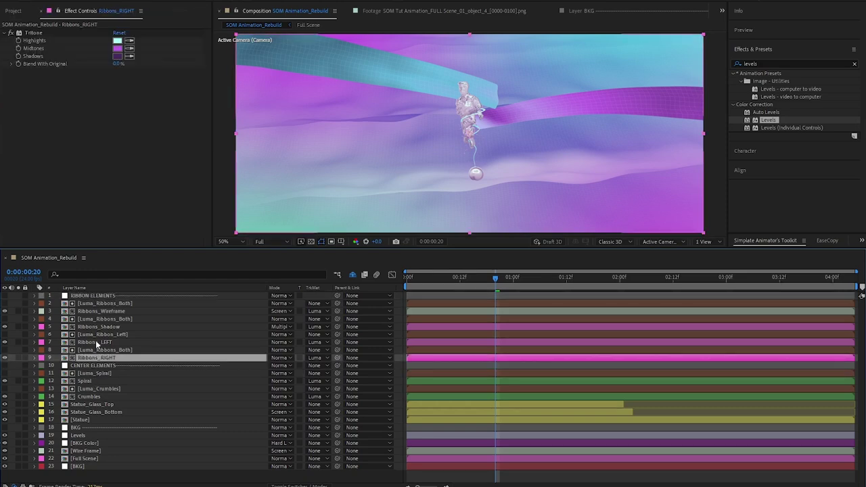
left_click(18, 358)
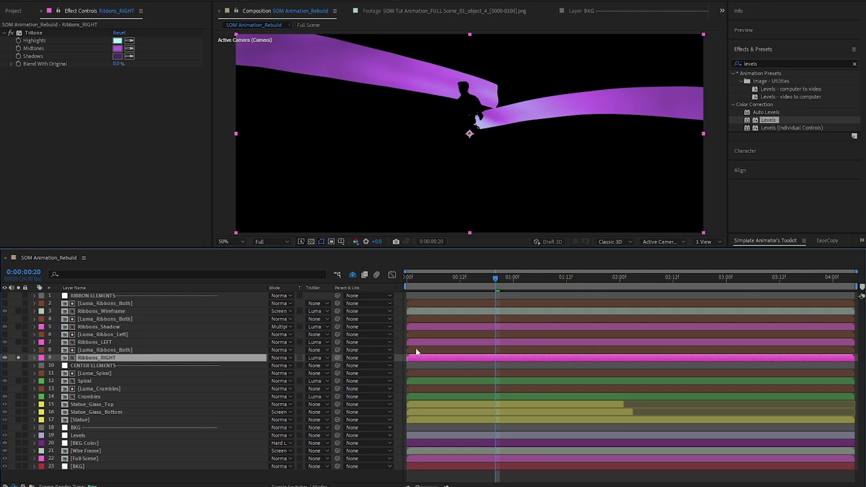
left_click_drag(497, 279, 607, 283)
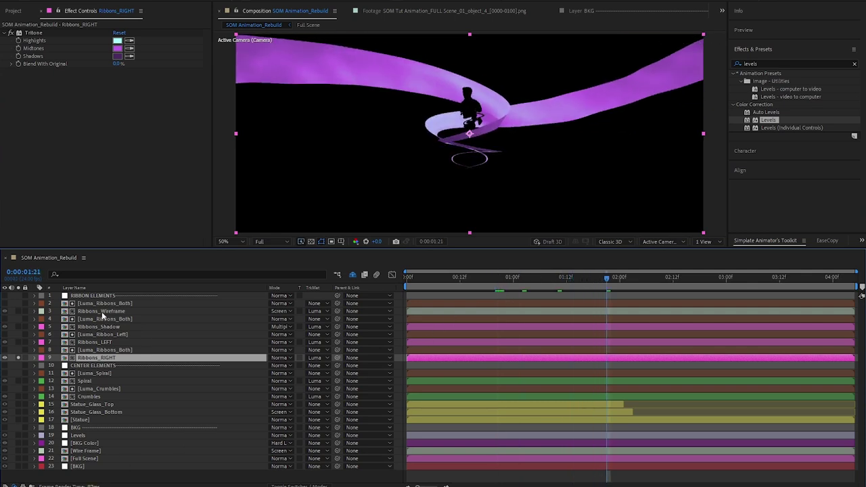
left_click(86, 308)
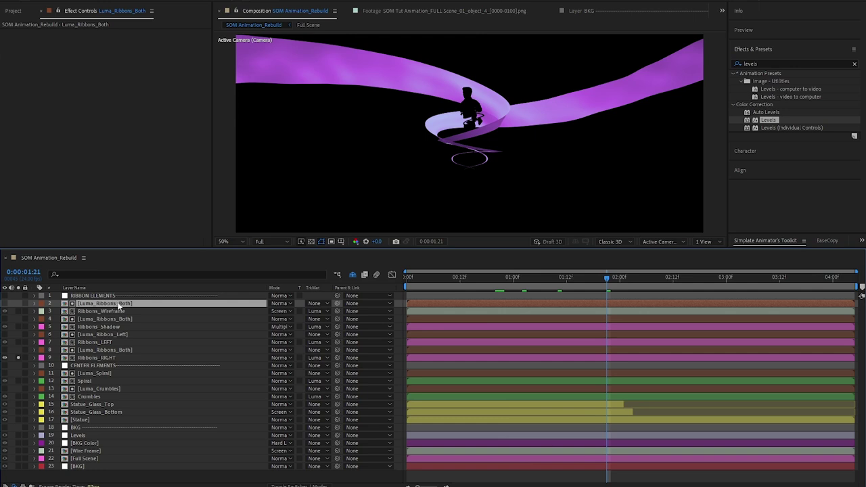
left_click(98, 357)
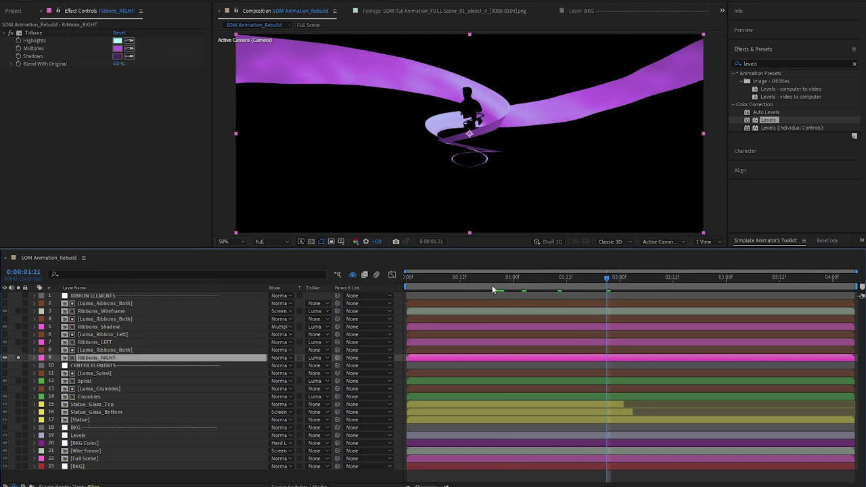
left_click(35, 33)
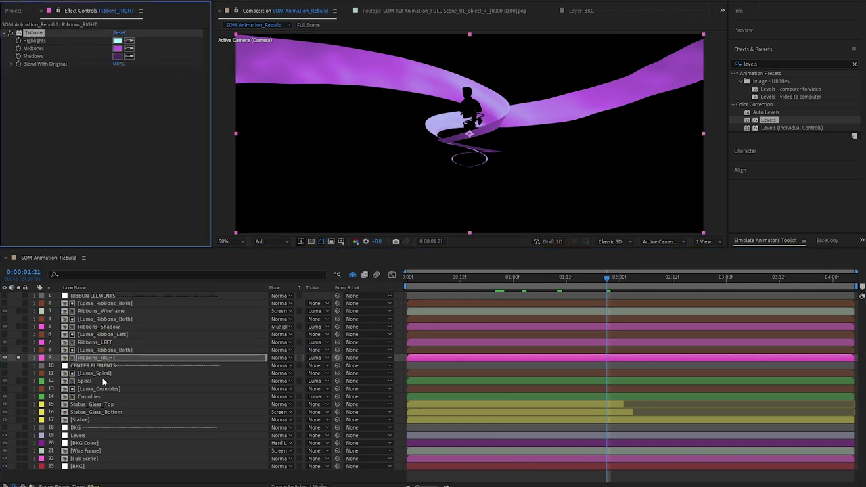
left_click(94, 341)
left_click(18, 342)
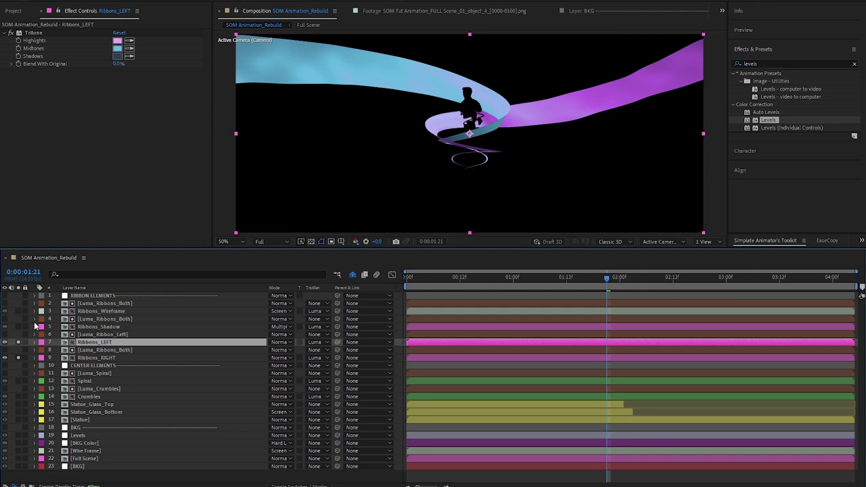
left_click(19, 343)
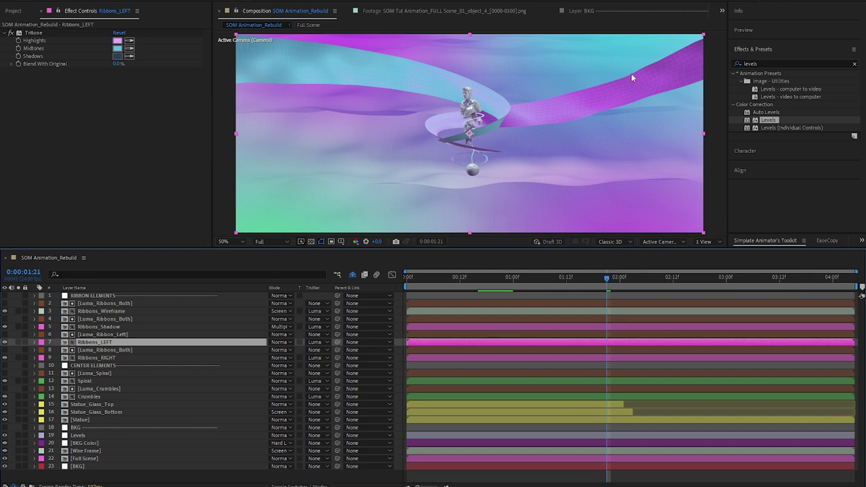
Review the Ribbons_RIGHT and Ribbons_LEFT Tritone colours, cancel the Highlights picker, and show Ribbons_Shadow's Tint
left_click(100, 357)
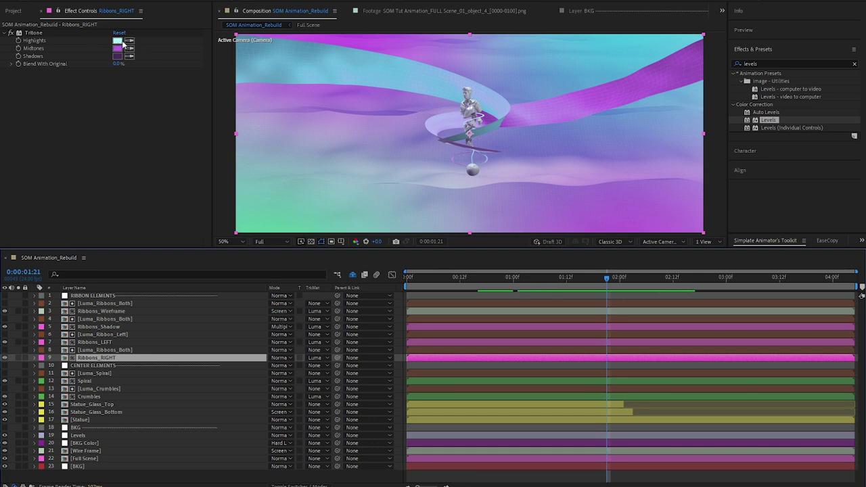
left_click(92, 341)
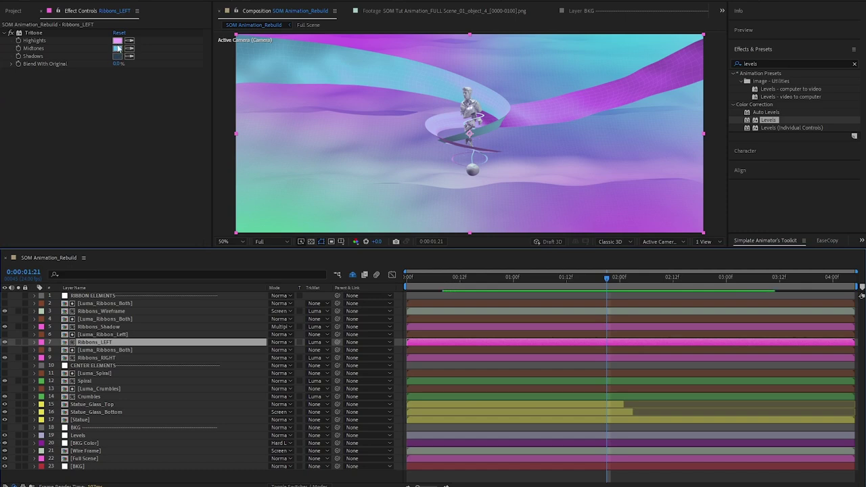
left_click(119, 41)
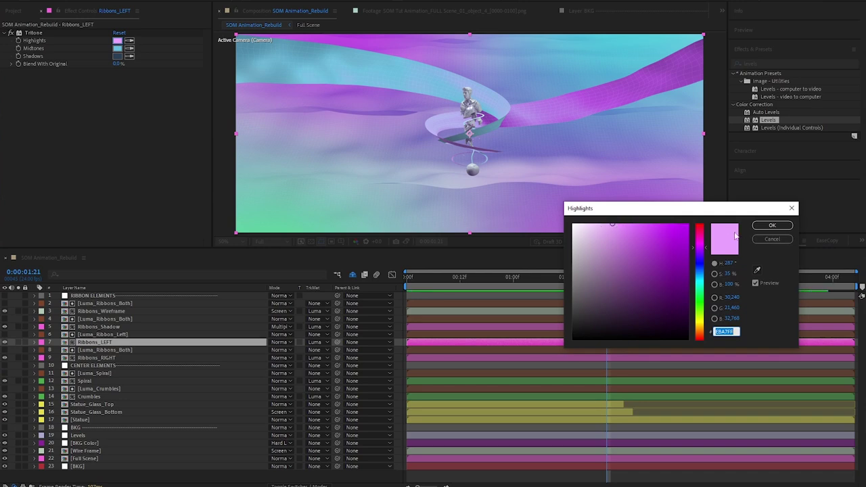
left_click(771, 240)
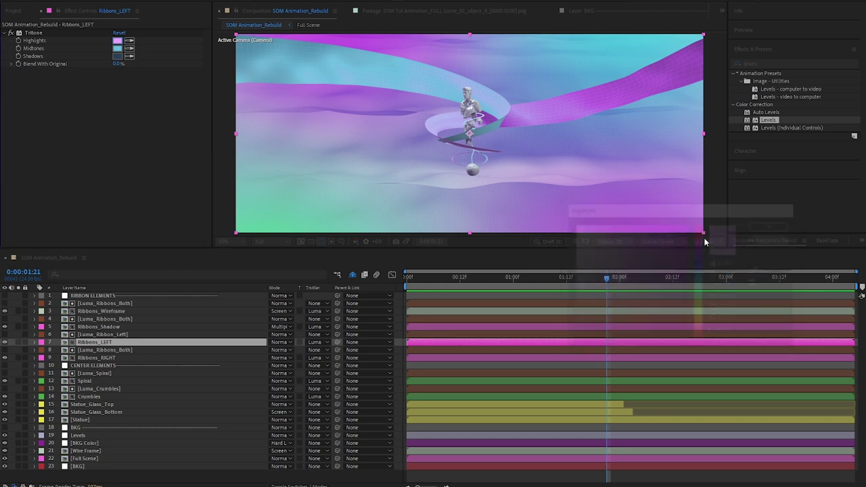
left_click(96, 327)
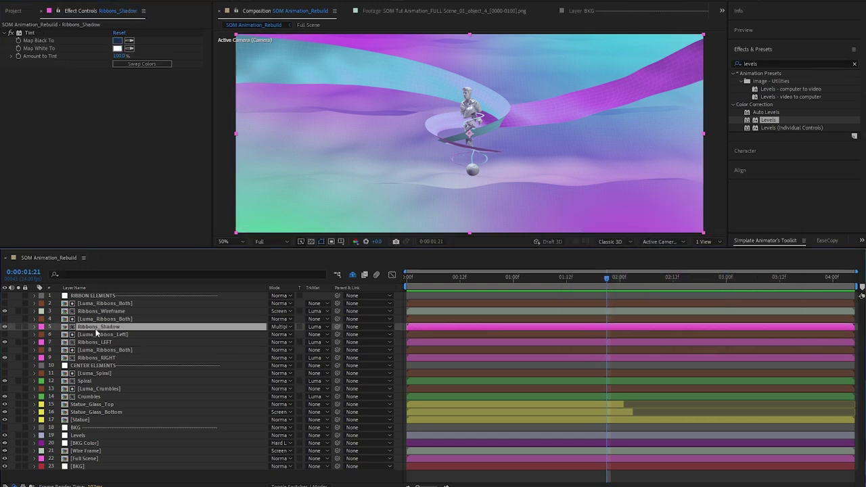
Solo Ribbons_Shadow briefly, then scrub through the grayscale Shadows precomp and return
left_click(19, 327)
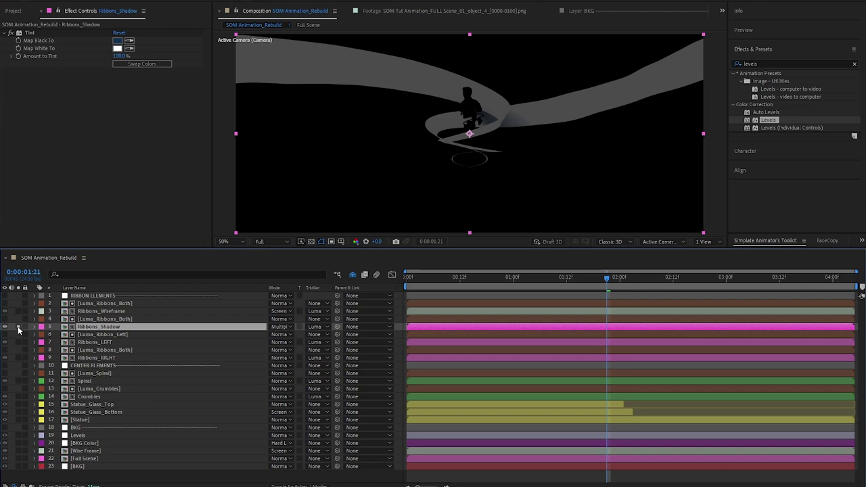
left_click(18, 326)
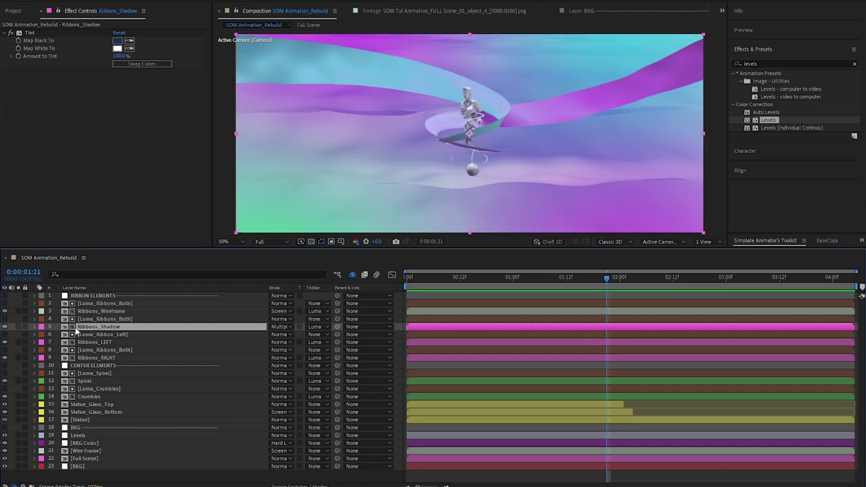
double_click(83, 328)
left_click_drag(467, 274, 721, 272)
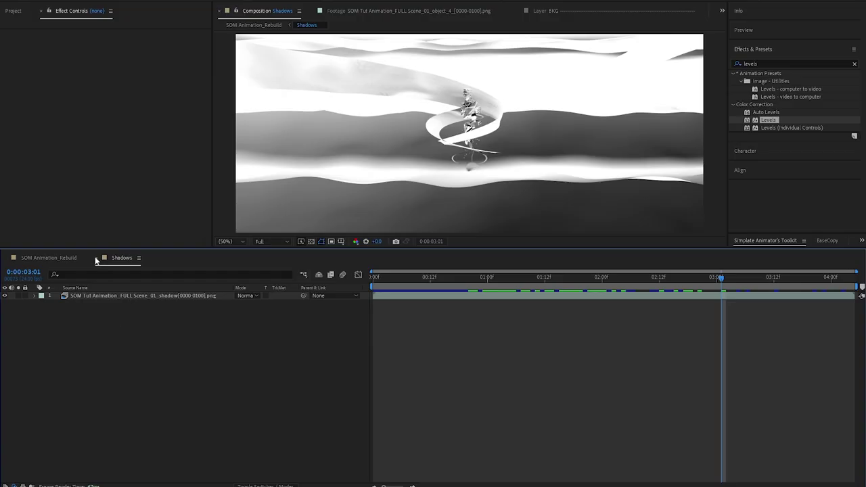
left_click(96, 258)
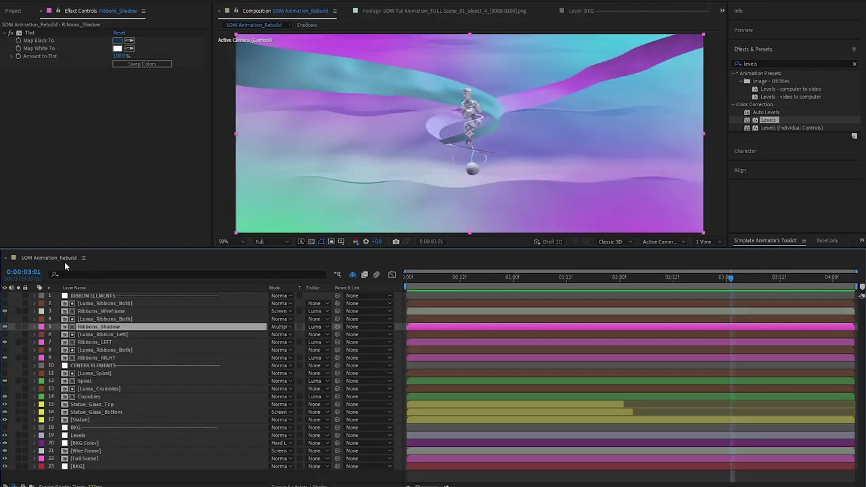
Scrub the Luma_Ribbons_Both matte precomp, then reveal Ribbons_Shadow's 30% opacity
double_click(116, 319)
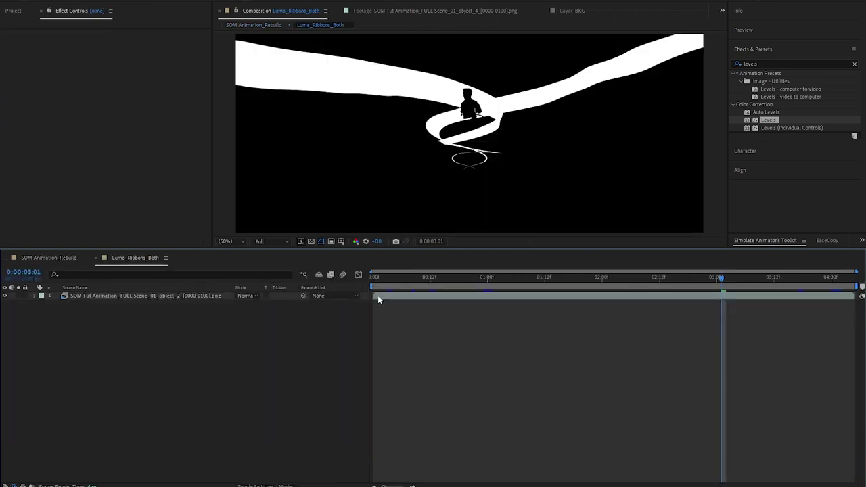
left_click_drag(447, 278, 594, 284)
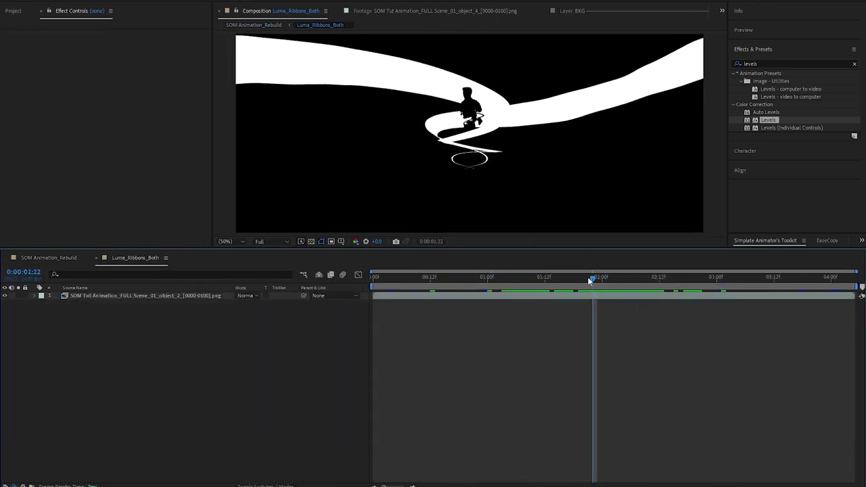
left_click(97, 258)
left_click(111, 327)
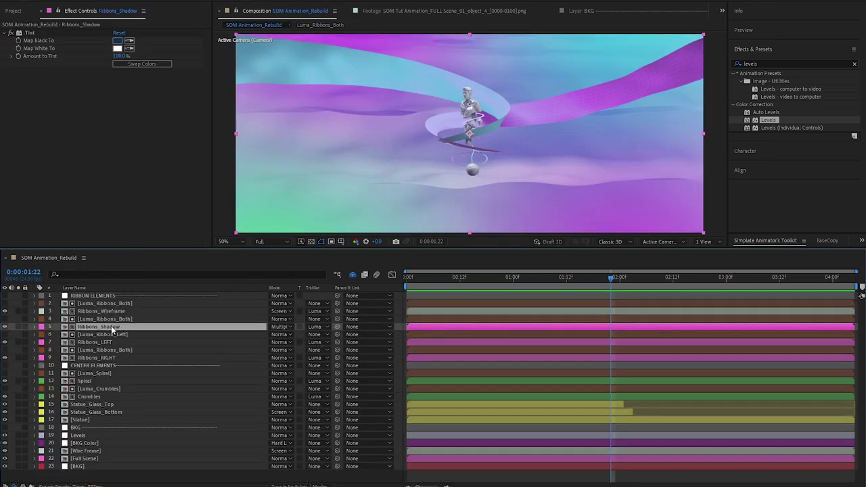
key("t")
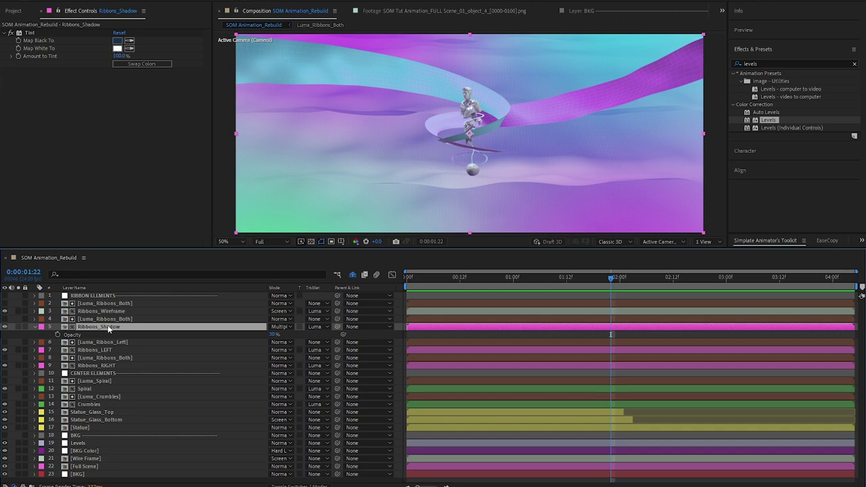
Toggle Ribbons_Shadow's visibility off and on to compare, collapse its opacity, and select Luma_Ribbons_Both
left_click(5, 327)
left_click(5, 327)
left_click(5, 327)
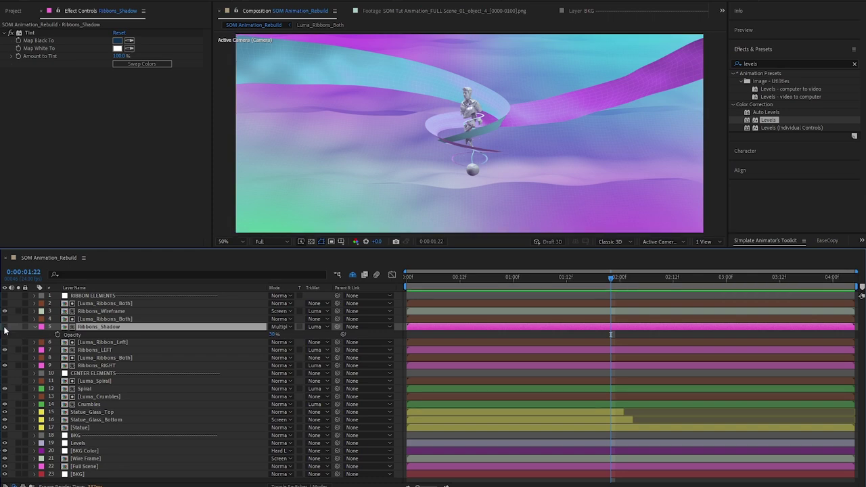
left_click(4, 327)
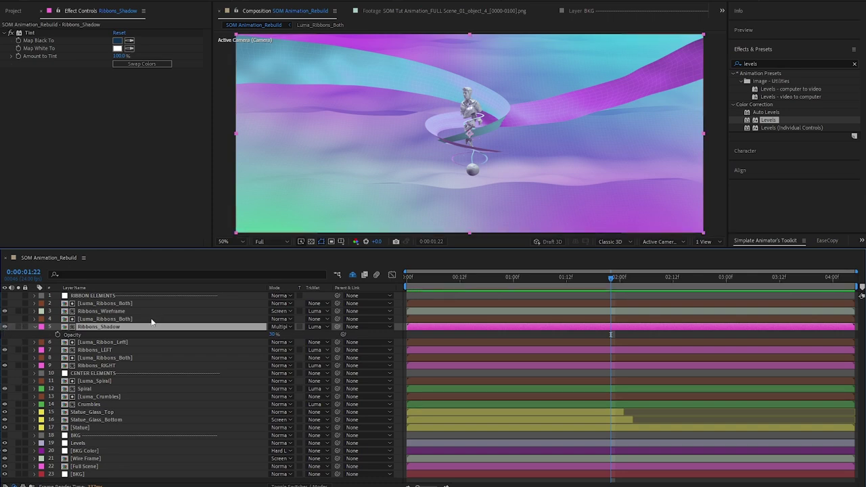
left_click(34, 327)
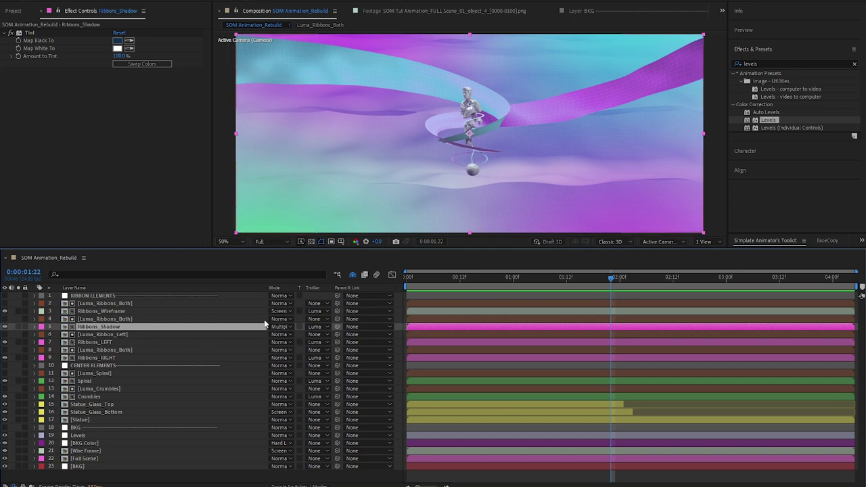
left_click(125, 318)
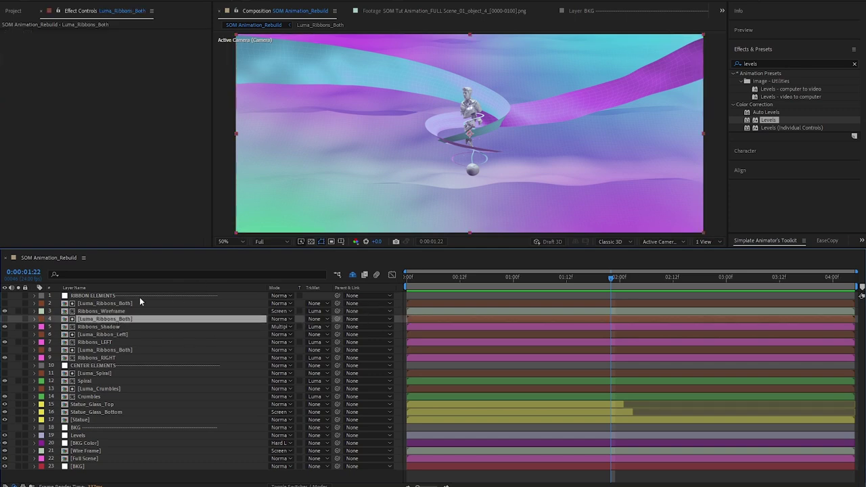
Inspect Ribbons_Wireframe's Levels, Invert and 14% opacity, then collapse its opacity property
left_click(100, 312)
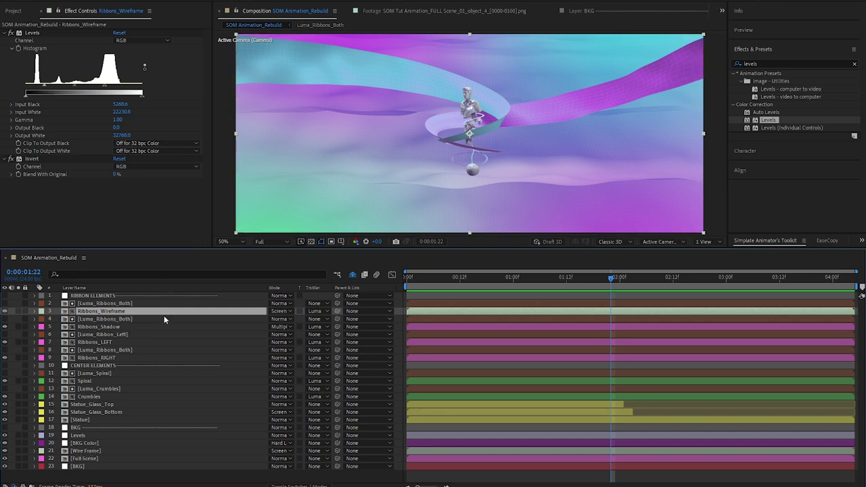
left_click(110, 304)
left_click(108, 310)
left_click(111, 303)
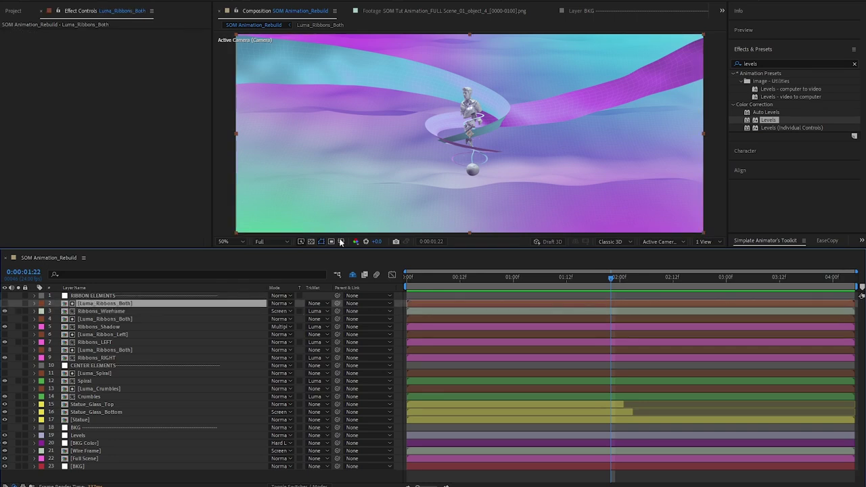
left_click(95, 311)
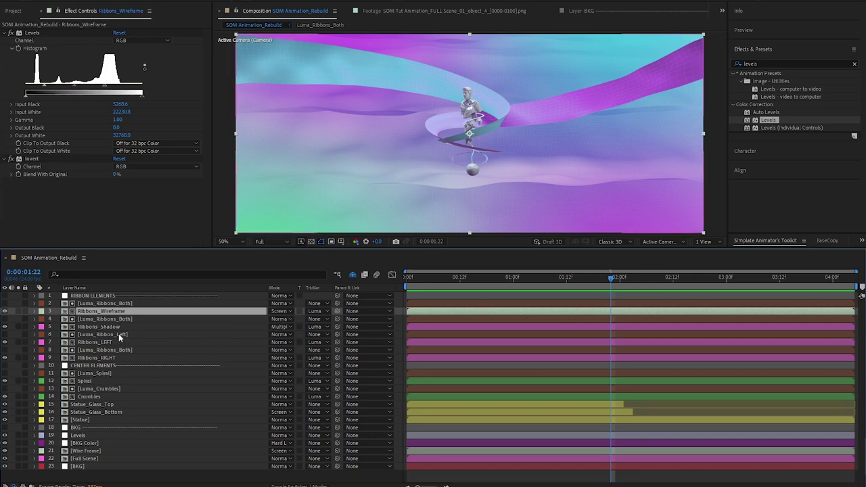
key("t")
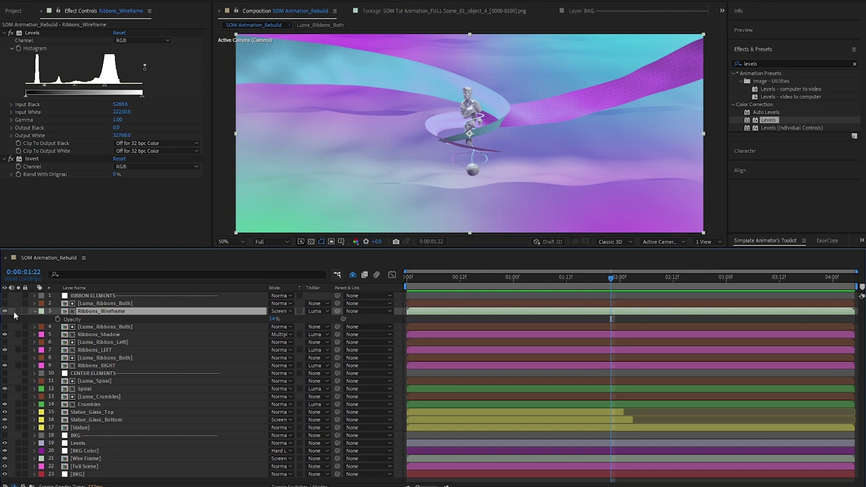
left_click(108, 297)
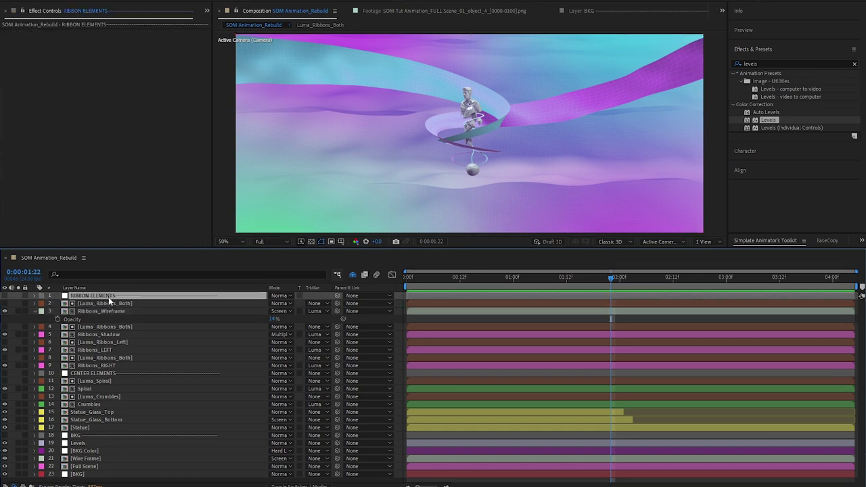
left_click(34, 311)
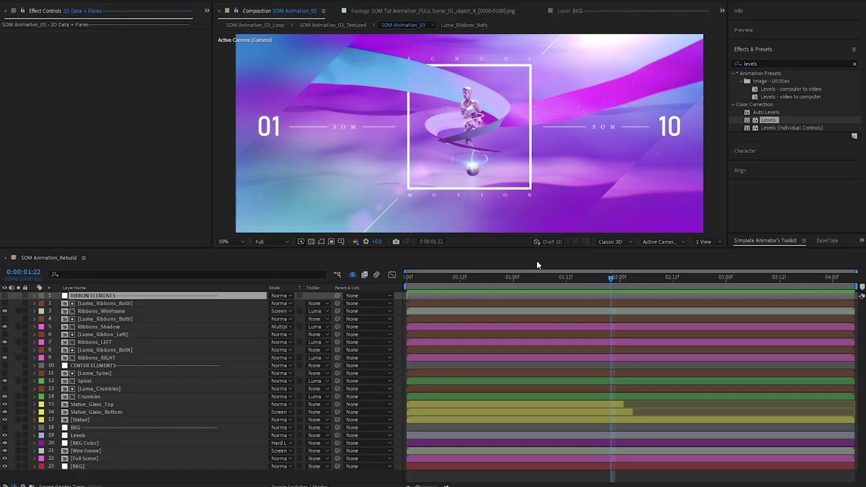
In SOM Animation_Rebuild, delete the old Camera and paste the copied camera, lights and flares above RIBBON ELEMENTS
left_click(353, 276)
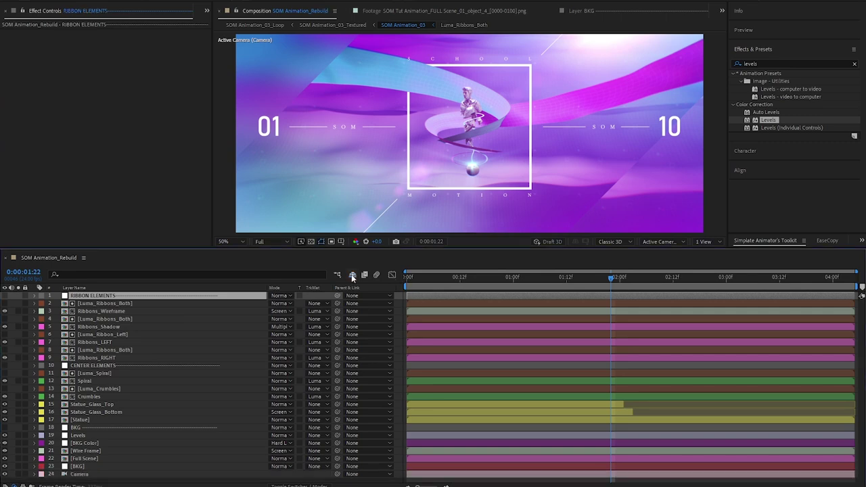
left_click(81, 474)
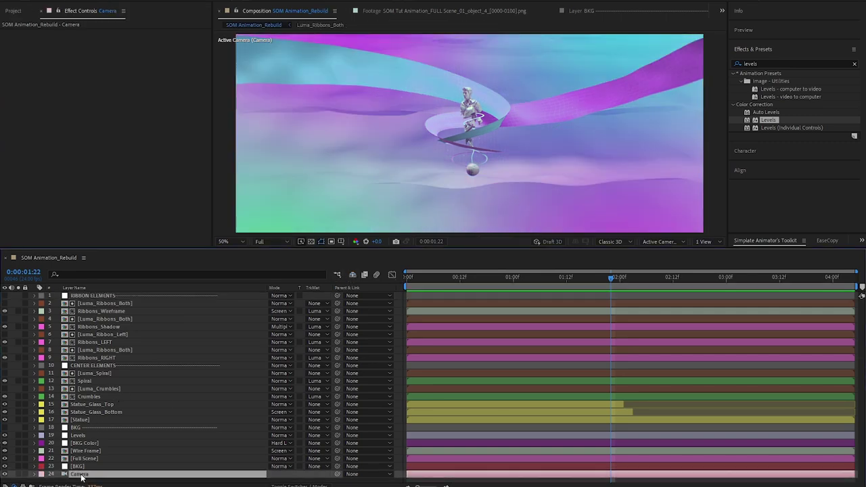
key("Delete")
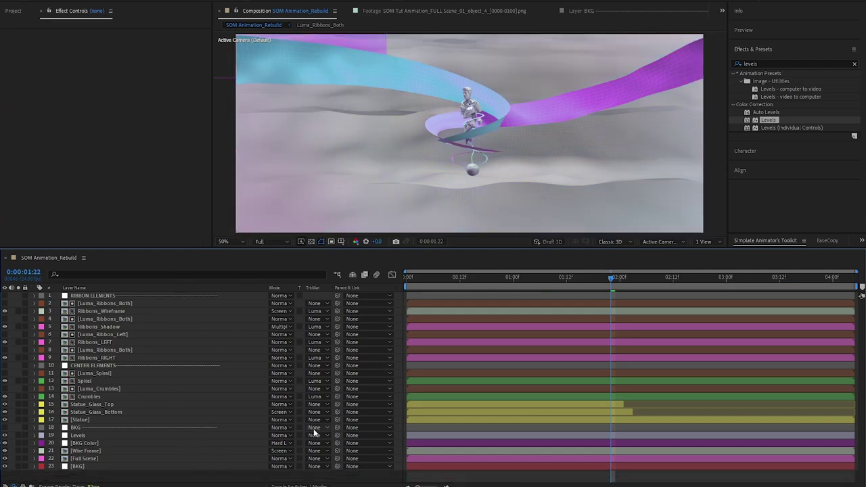
key("F4")
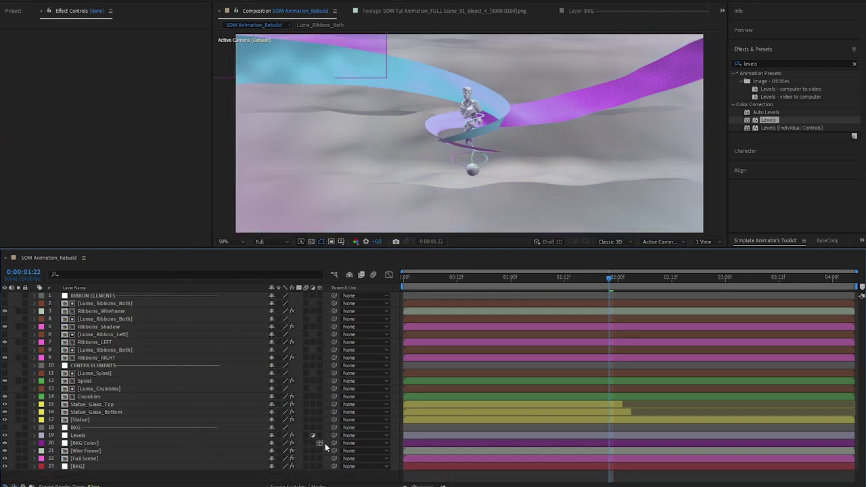
left_click(115, 295)
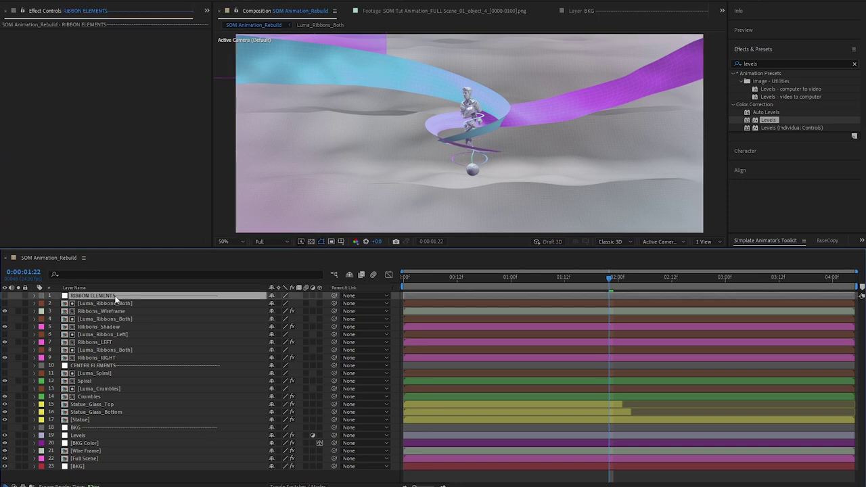
key("ctrl+v")
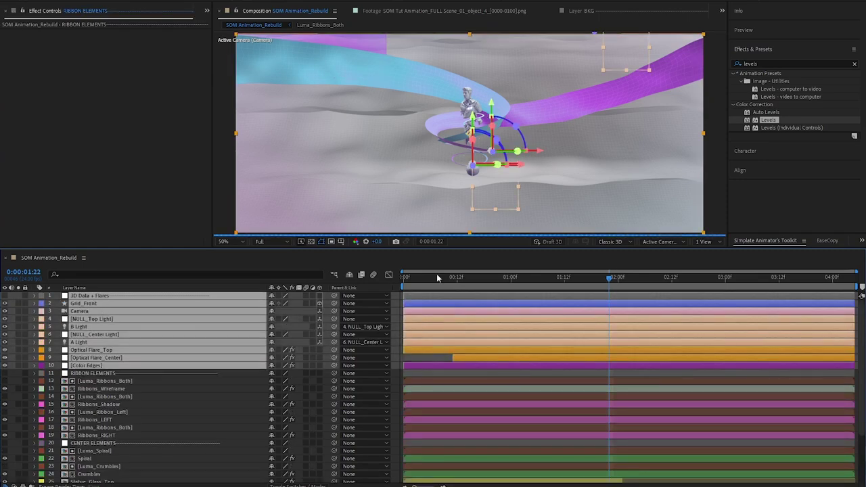
key("F2")
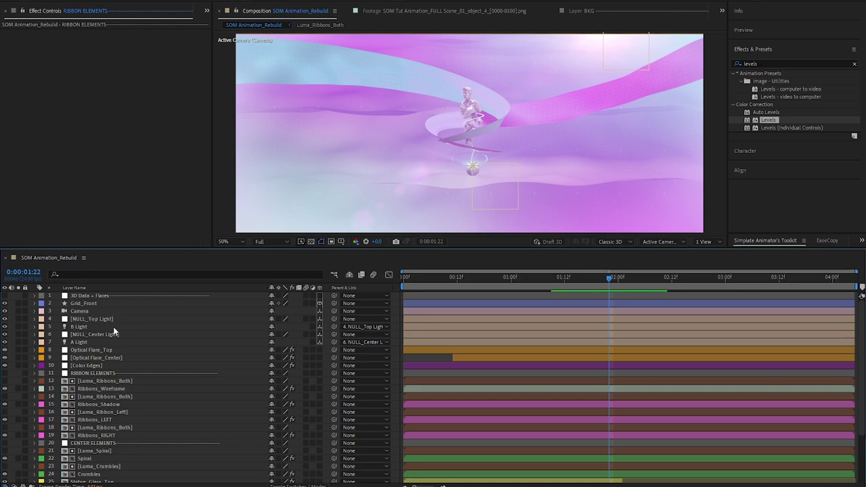
left_click(89, 303)
left_click(92, 365)
left_click(95, 357)
left_click(96, 350)
left_click(95, 357)
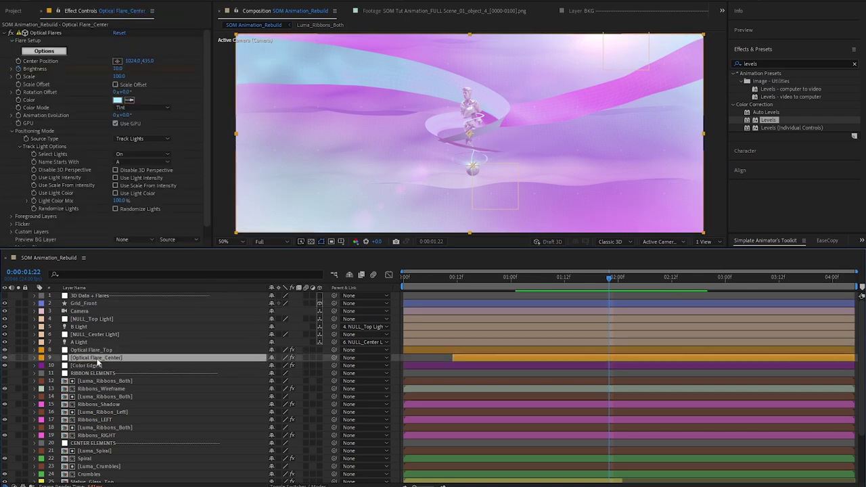
left_click(92, 365)
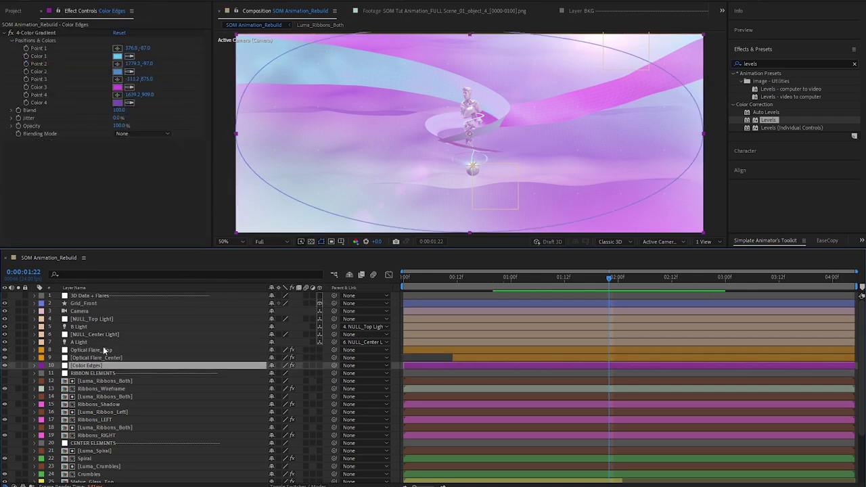
key("ctrl+Up")
key("ctrl+Up")
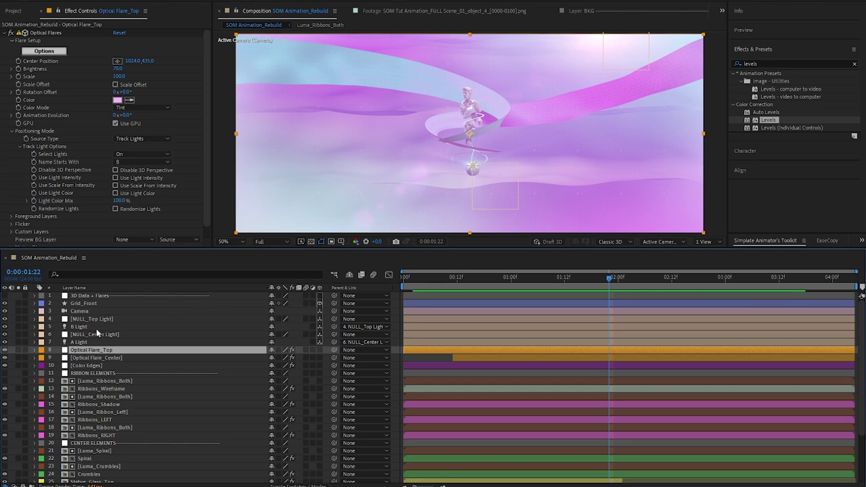
left_click(82, 311)
left_click(86, 304)
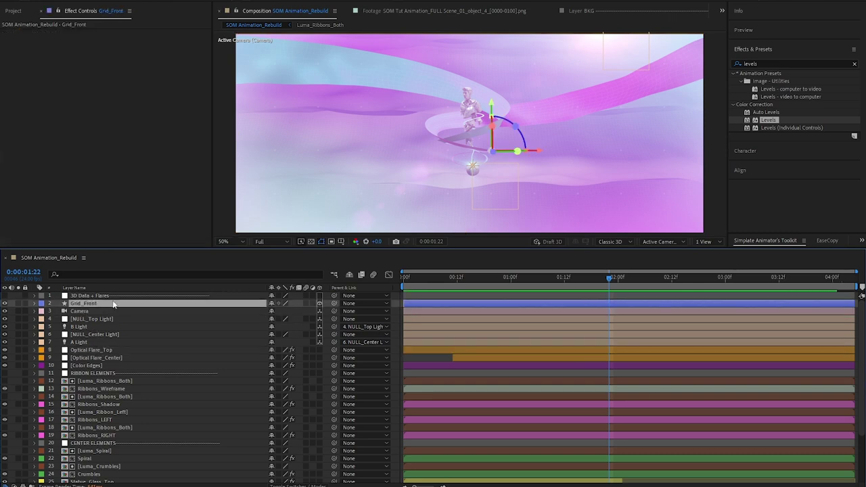
scroll(121, 395, "down", 4)
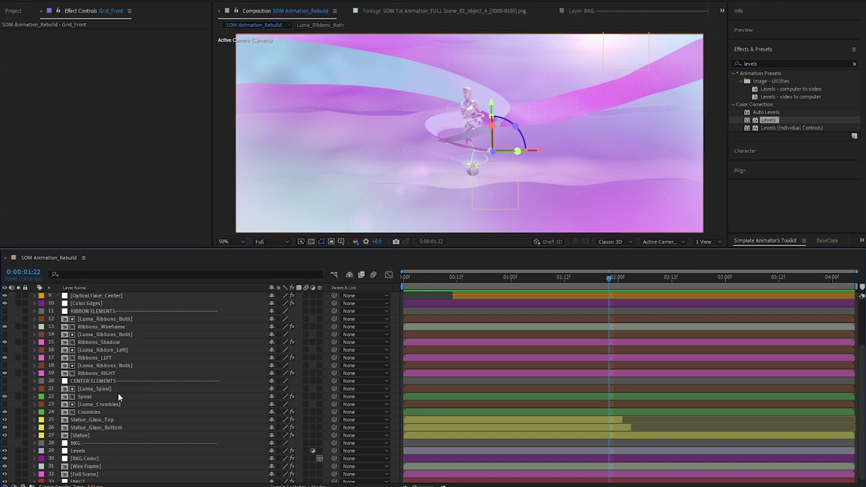
scroll(119, 391, "up", 4)
left_click(111, 357)
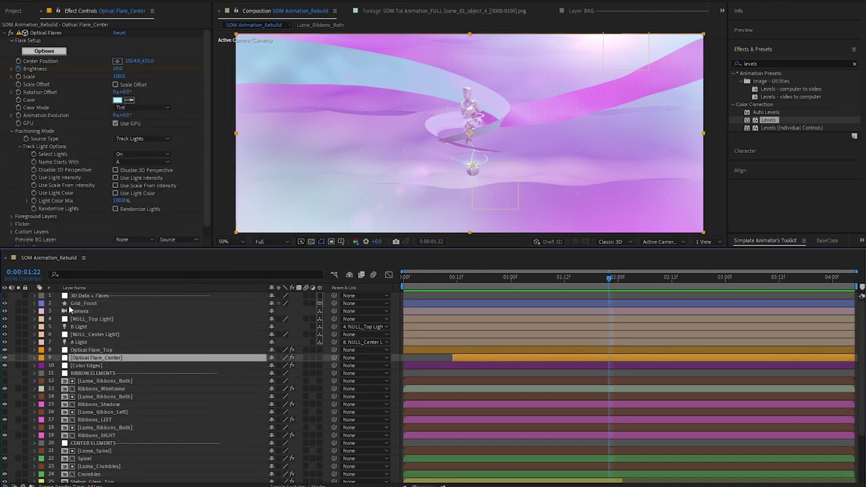
left_click(103, 302)
left_click(104, 296)
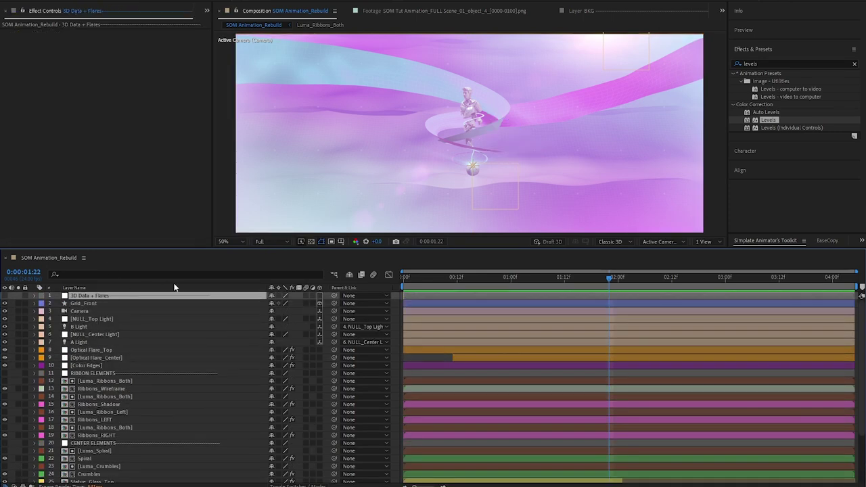
Drag Man Crumble_02.c4d from the Project panel's C4d Projects folder onto the timeline as layer 1
left_click(207, 10)
left_click(233, 32)
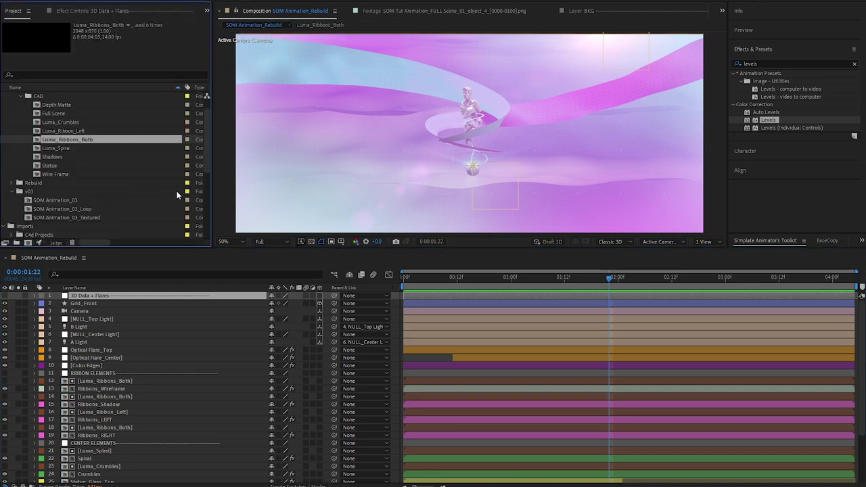
scroll(87, 179, "down", 3)
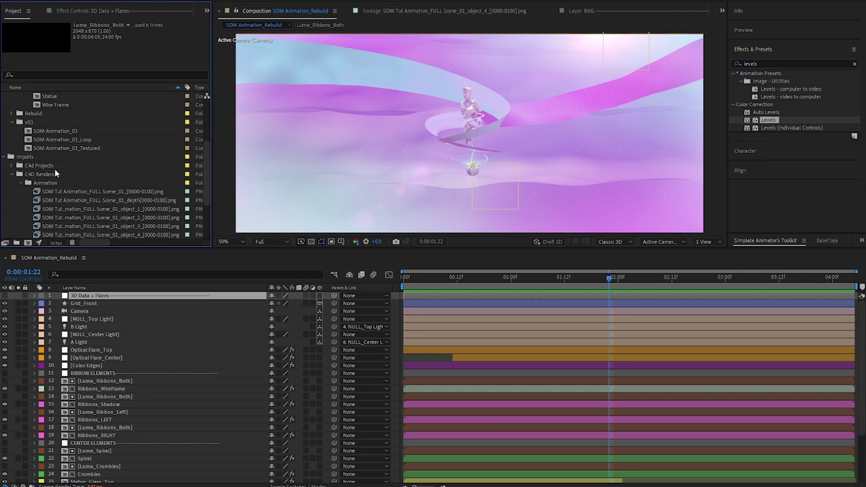
left_click(12, 165)
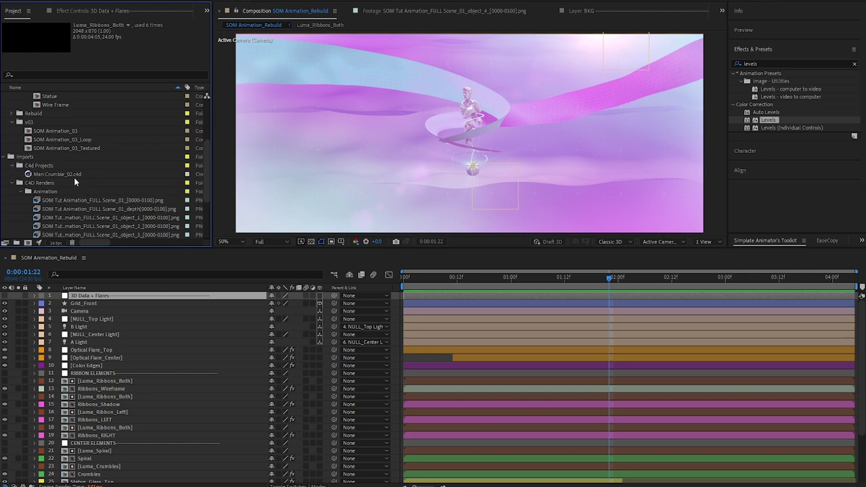
left_click(56, 173)
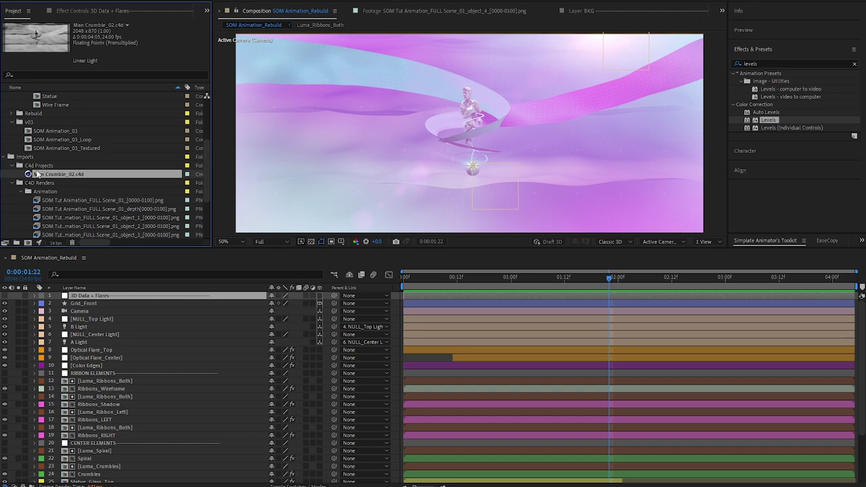
left_click_drag(56, 177, 90, 295)
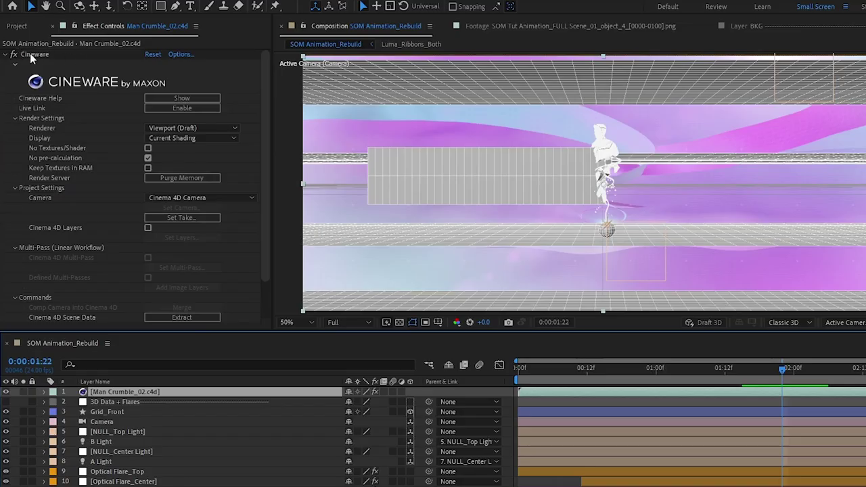
Extract the Cineware Cinema 4D Scene Data into camera, three light and two null layers
left_click(29, 53)
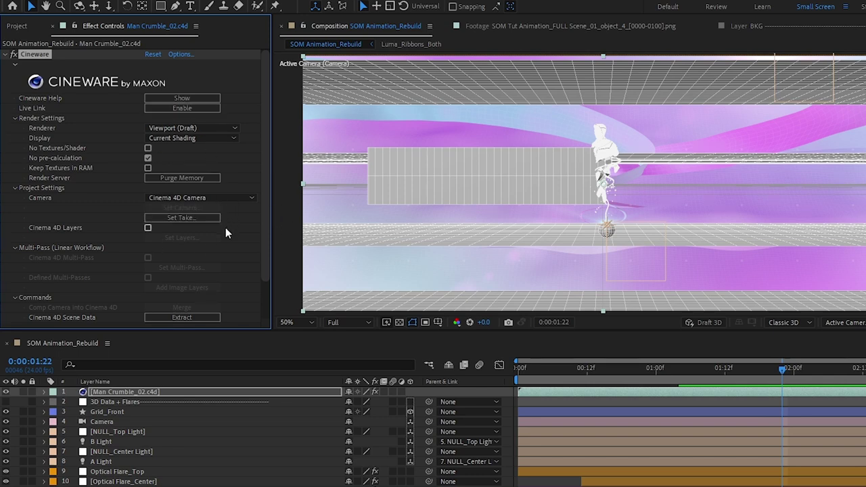
left_click(180, 317)
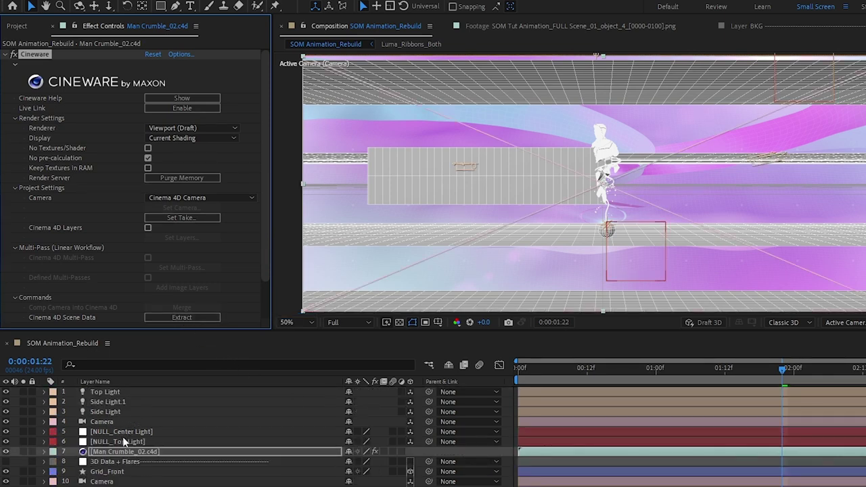
Inspect the extracted light layers and reveal the Camera's keyframes, previewing its move
left_click(120, 441)
left_click(105, 391)
left_click(105, 412, "shift")
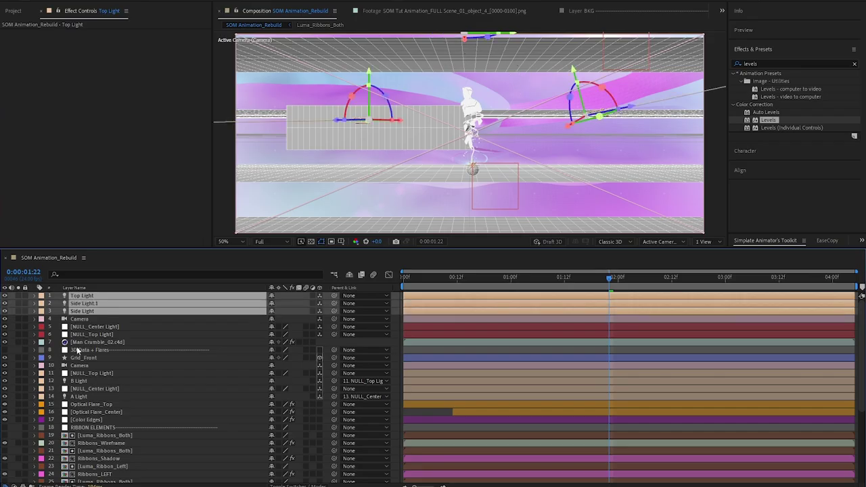
left_click(76, 318)
key("u")
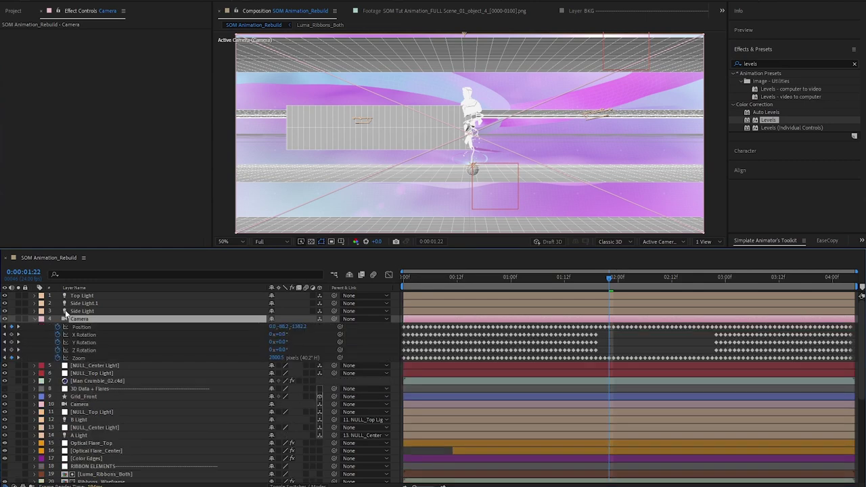
left_click_drag(615, 279, 580, 301)
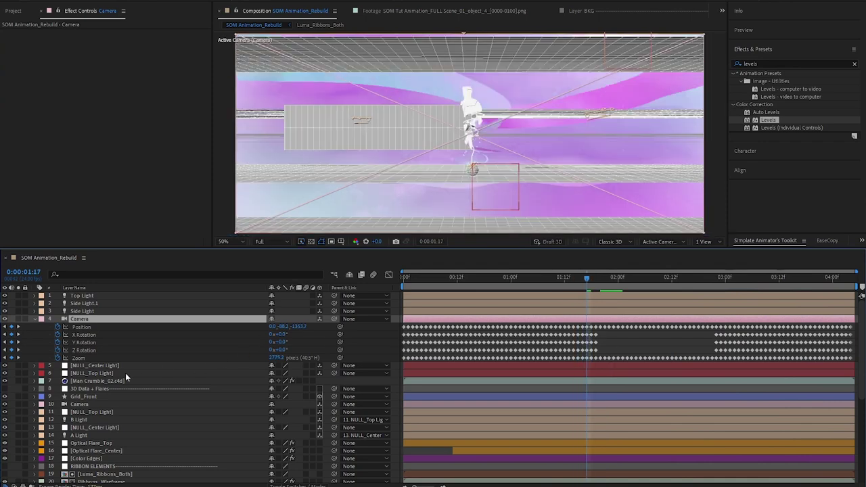
Select the light nulls and scrub the animation between frames 01:04 and 01:08
left_click(105, 366)
left_click(106, 375, "shift")
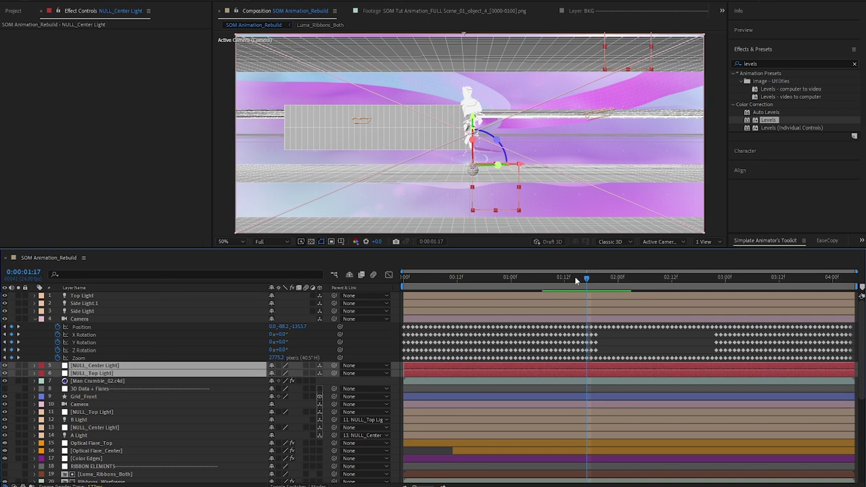
left_click_drag(550, 281, 417, 278)
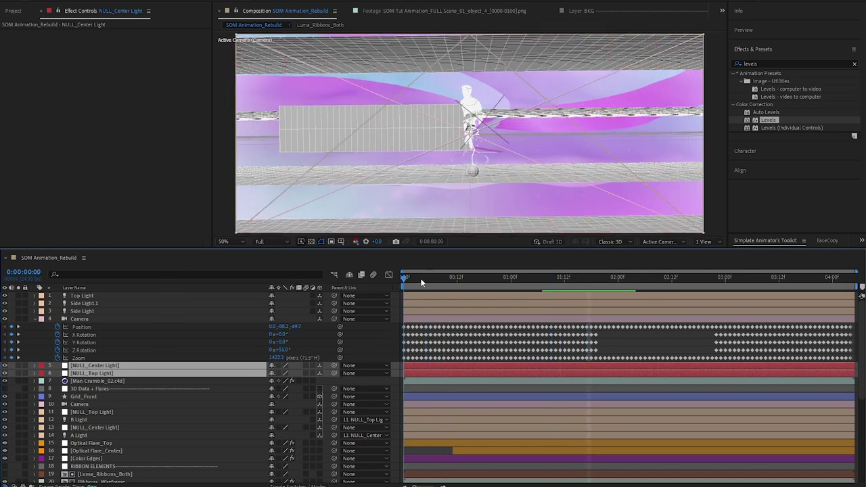
left_click(527, 277)
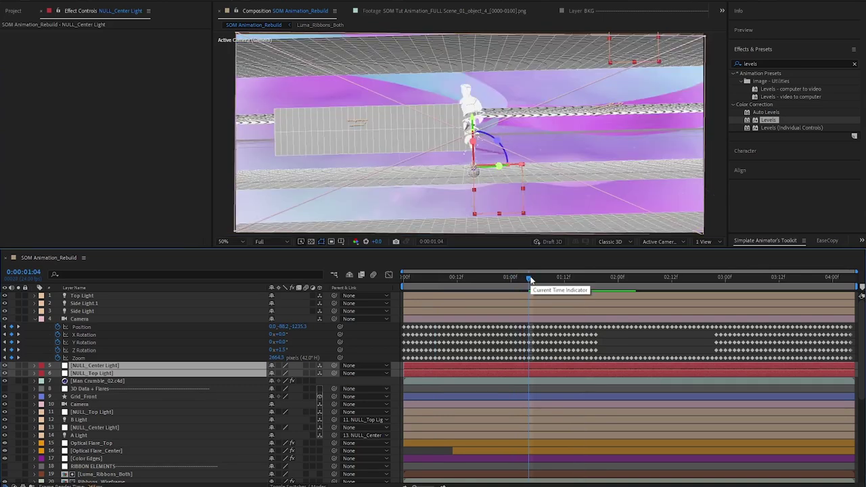
left_click_drag(531, 279, 546, 278)
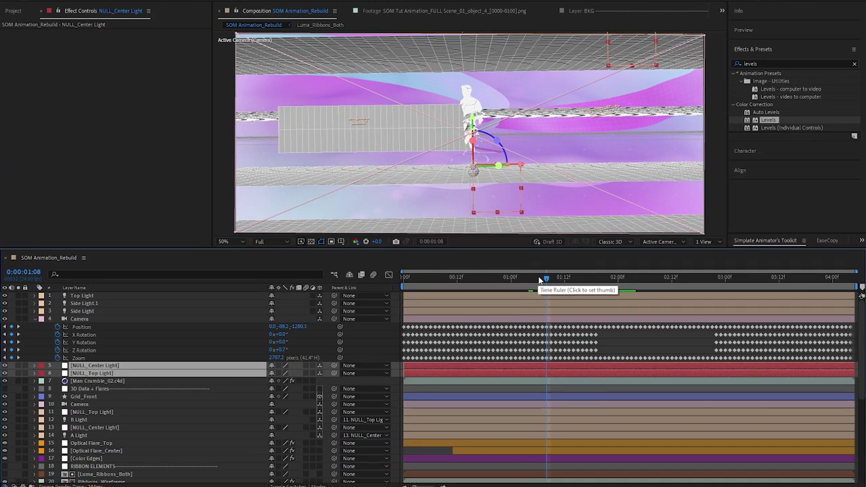
left_click(539, 280)
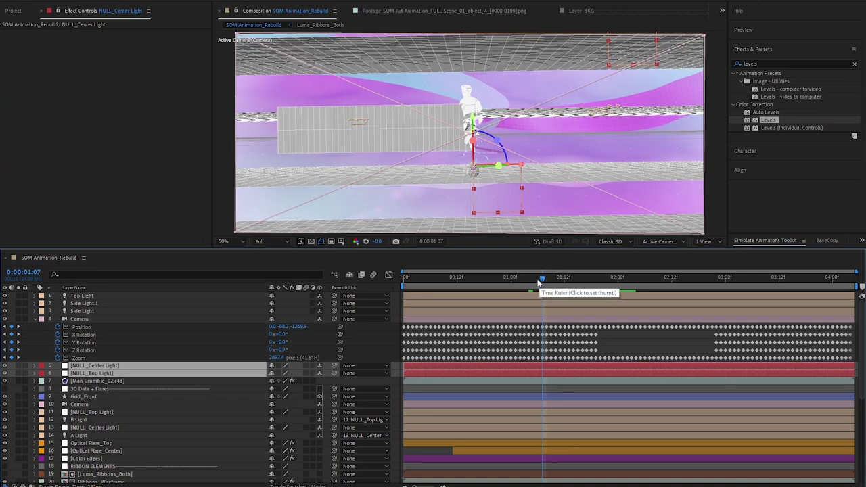
Collapse the camera keyframes, delete the Man Crumble_02.c4d layer, and select the six extracted layers
left_click(80, 319)
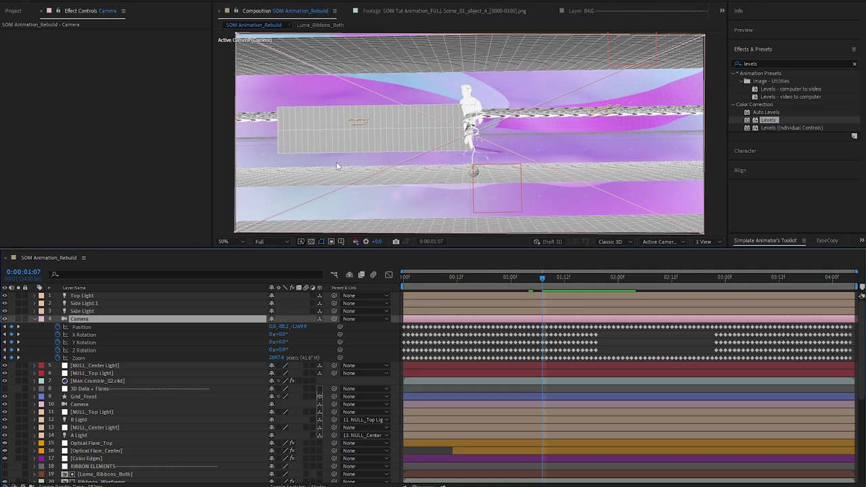
left_click(34, 321)
left_click(91, 327)
left_click(92, 334)
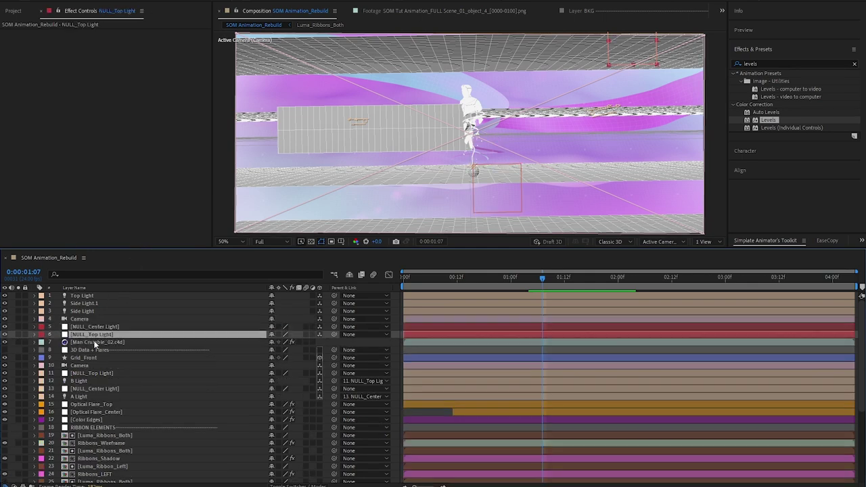
left_click(95, 342)
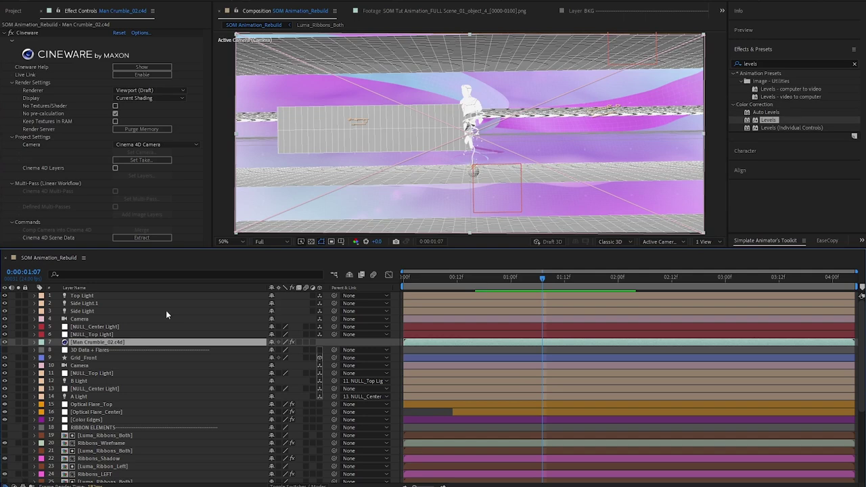
key("Delete")
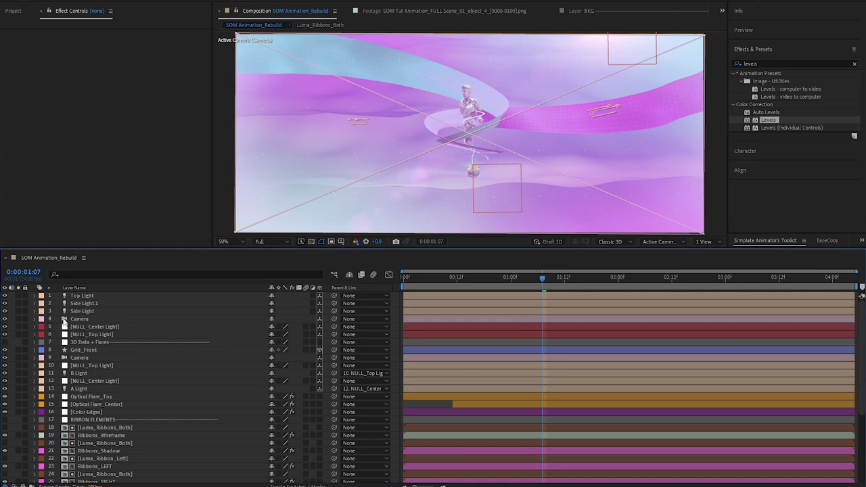
left_click(93, 334)
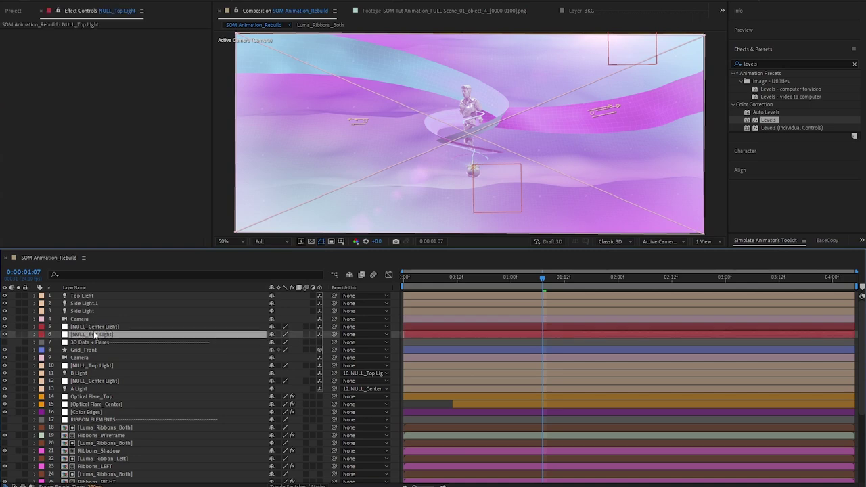
left_click(84, 296, "shift")
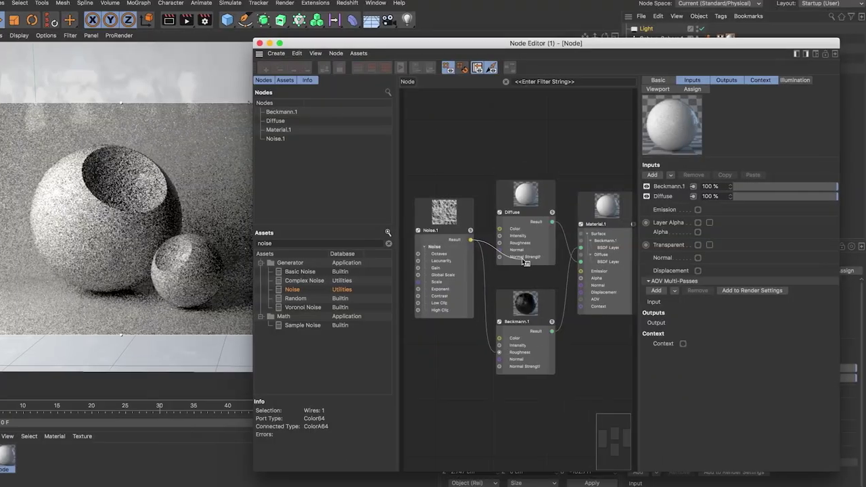
left_click_drag(522, 257, 605, 287)
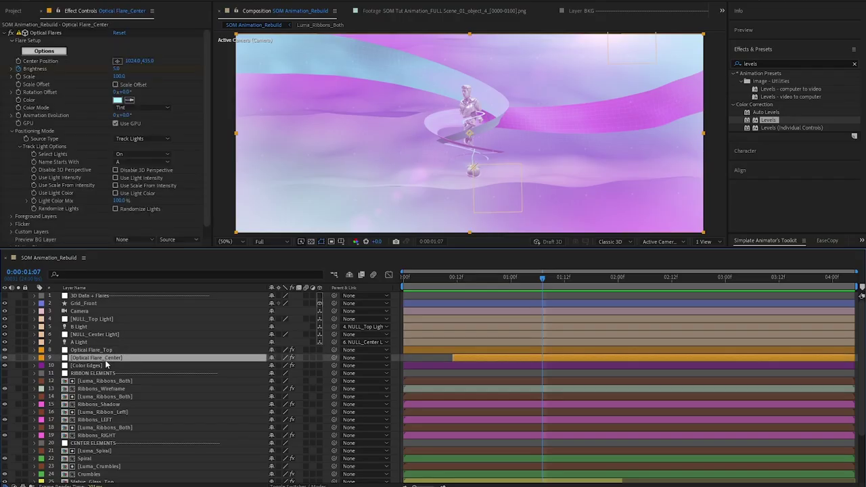
left_click(105, 365)
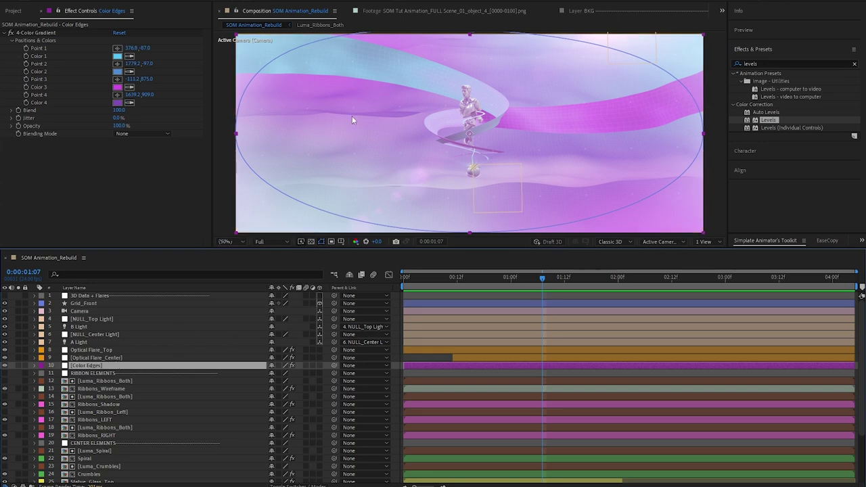
key("comma")
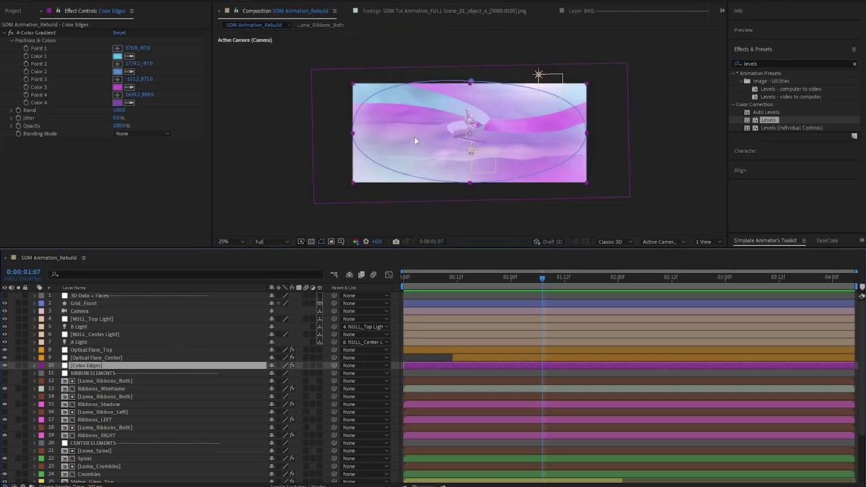
left_click(5, 365)
left_click(5, 366)
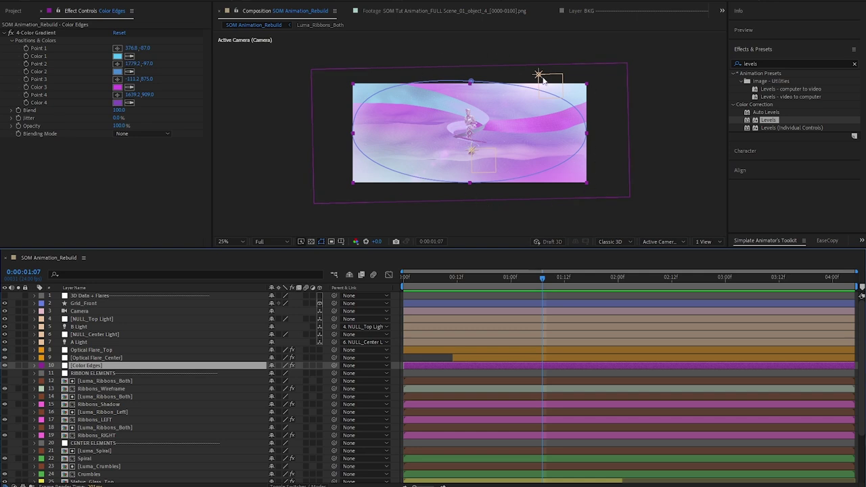
Zoom the view to 50%, show the Modes columns, and reveal Color Edges' 80% opacity
key("period")
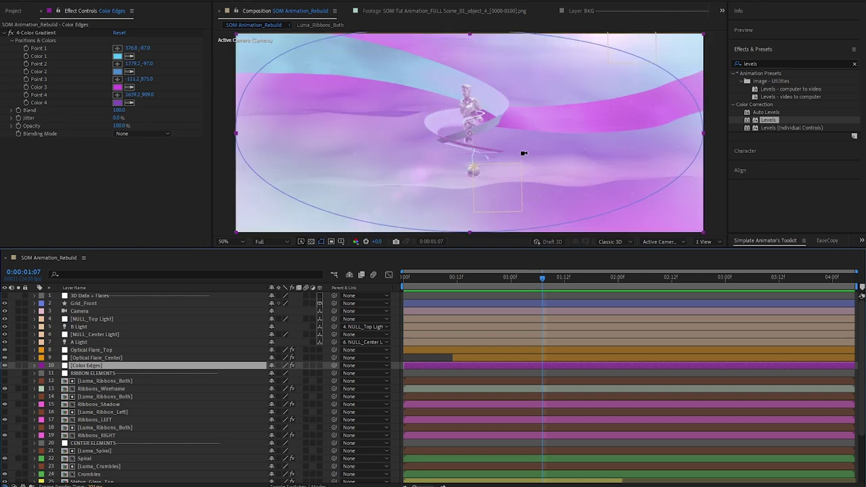
key("F3")
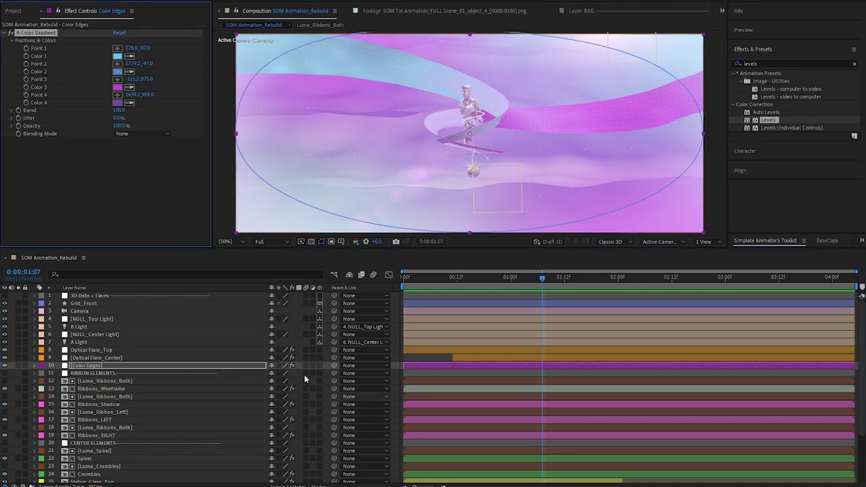
key("F4")
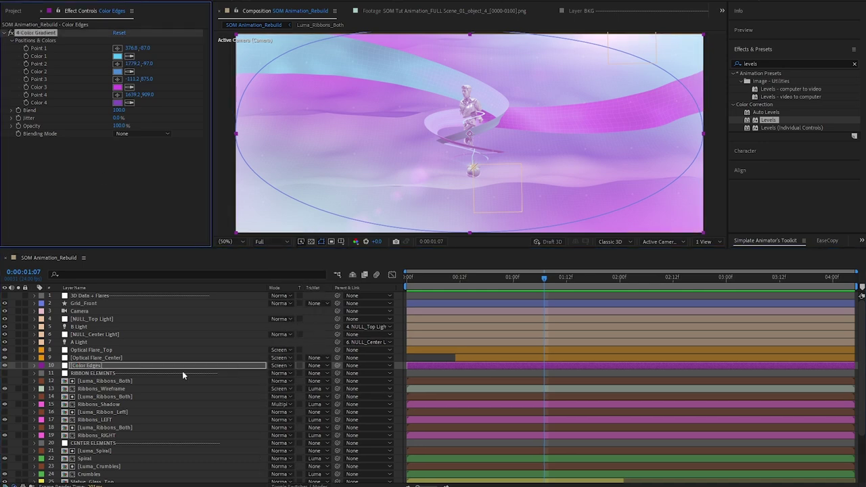
left_click(153, 368)
key("t")
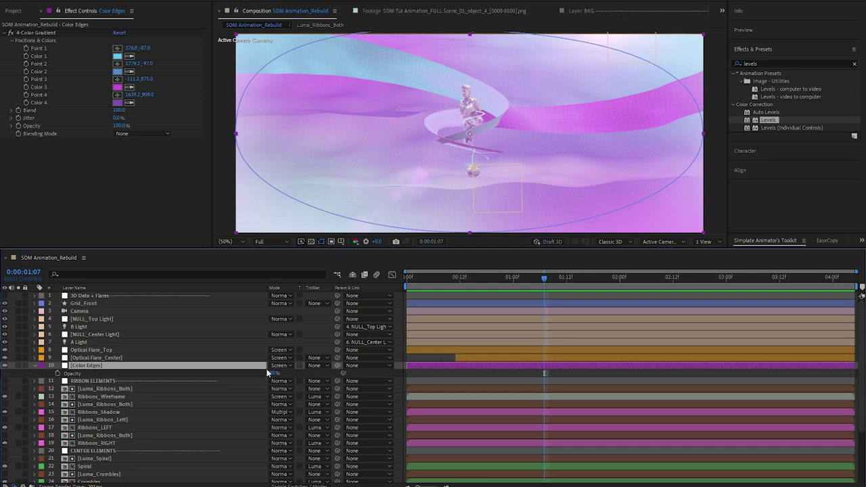
Check the 4-Color Gradient at 25% zoom, then review the Optical Flare and A Light layers
left_click(49, 33)
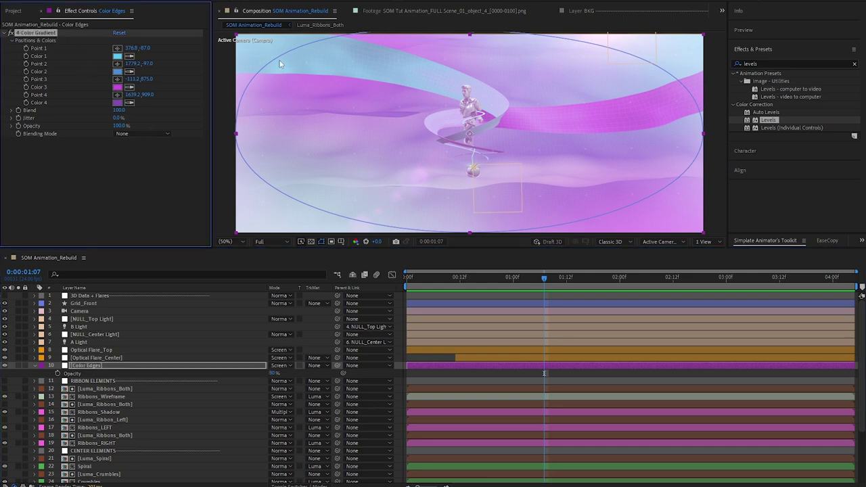
key("comma")
key("comma")
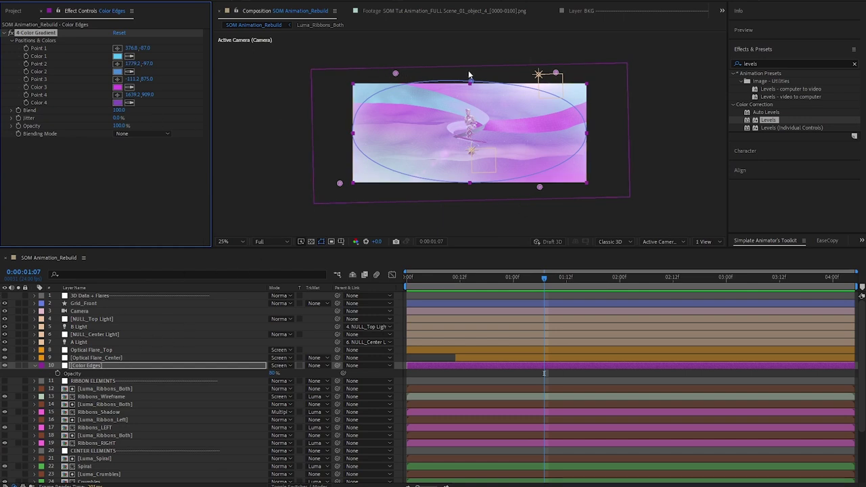
left_click(176, 366)
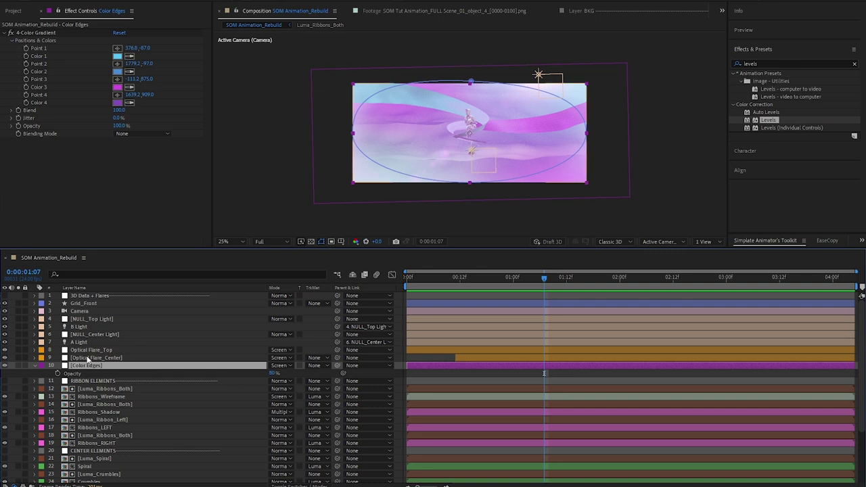
left_click(89, 357)
left_click(96, 350, "shift")
left_click(92, 342)
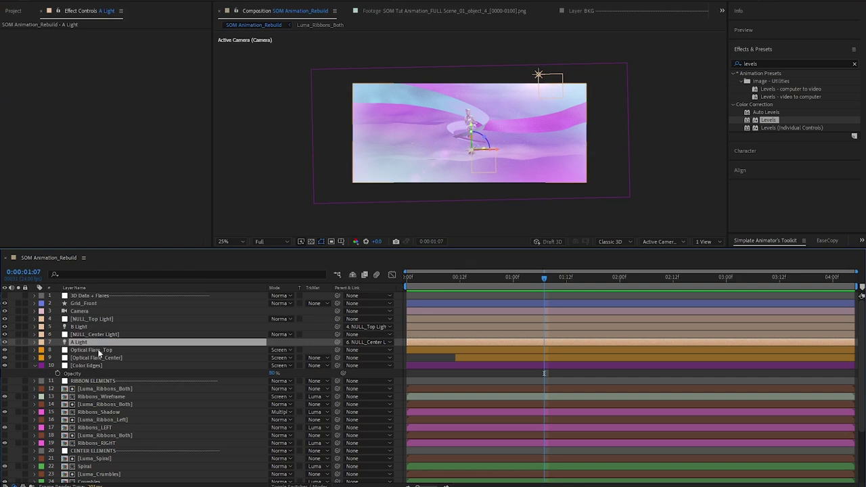
left_click(95, 357)
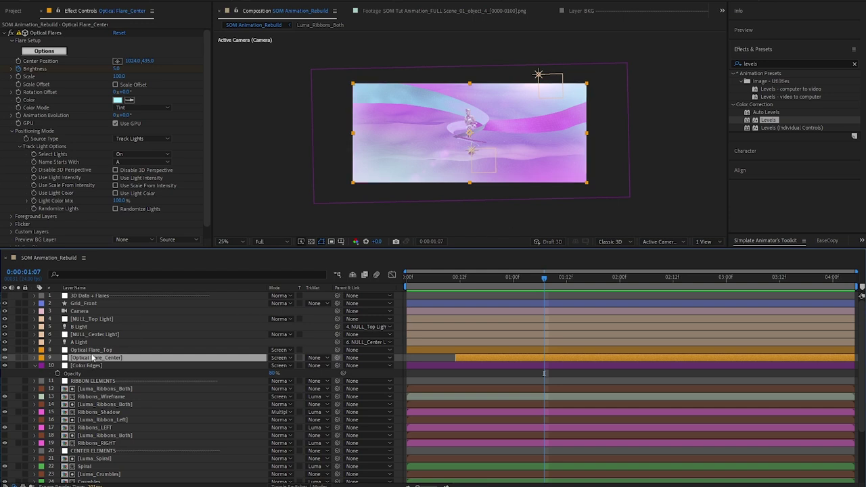
left_click(96, 348)
left_click(94, 334)
left_click(78, 341)
left_click(94, 335)
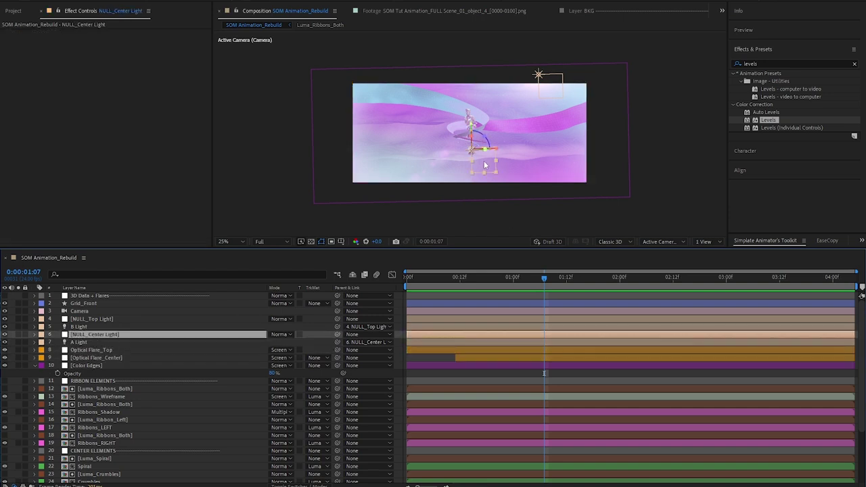
key("period")
key("period")
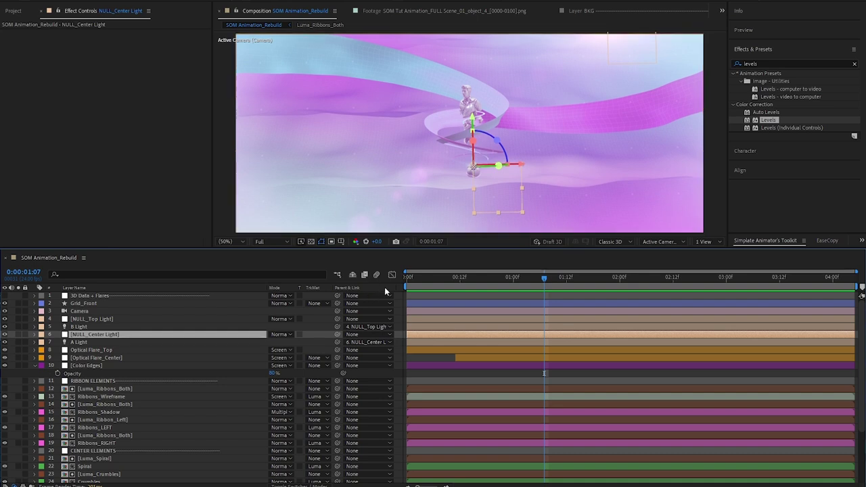
left_click(80, 343)
left_click(81, 327)
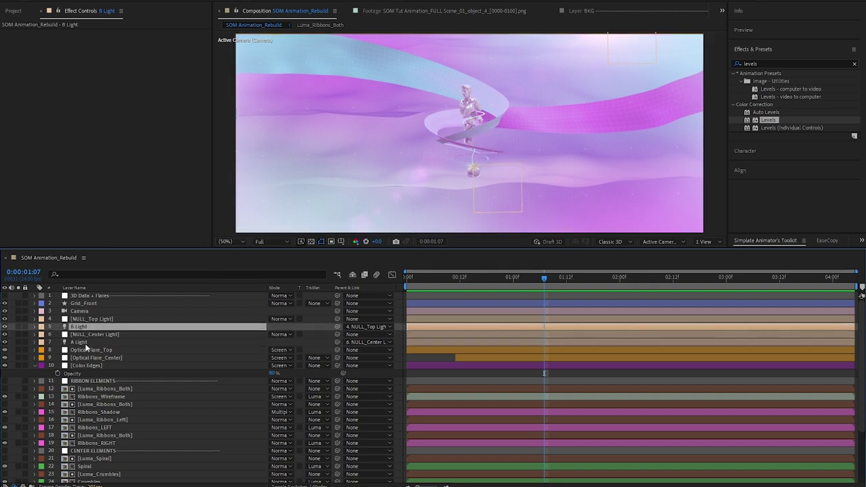
left_click(304, 342)
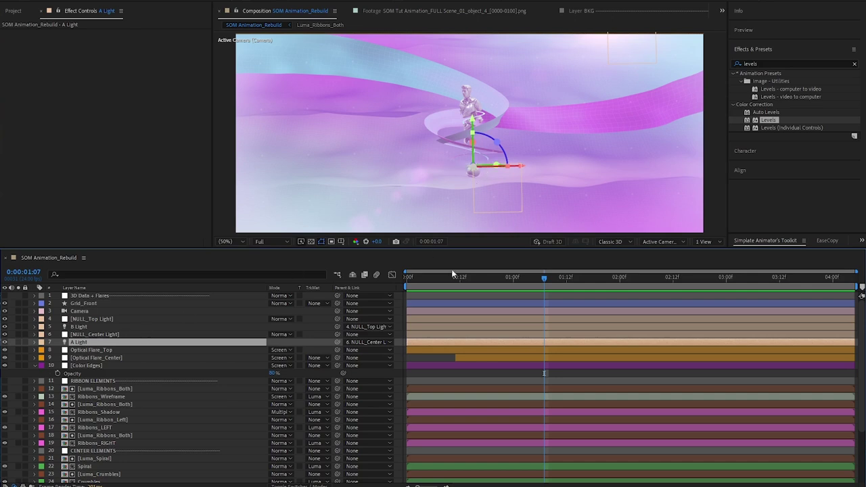
left_click(85, 334)
left_click(88, 318)
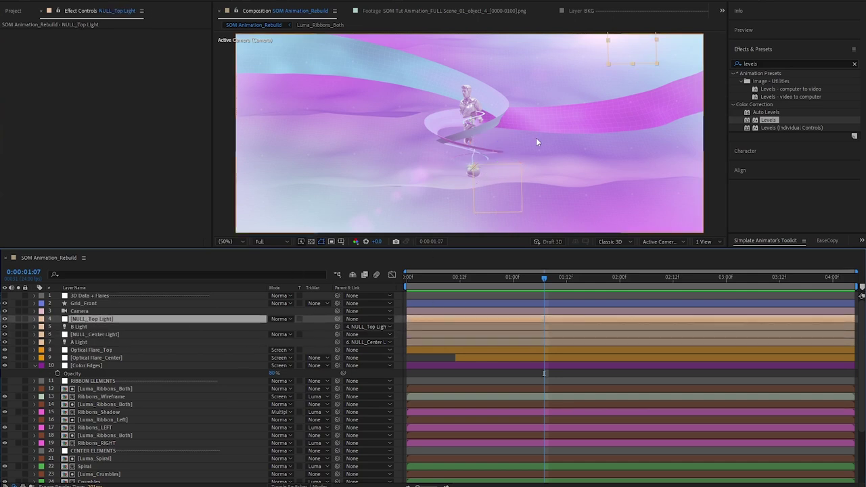
left_click(87, 349)
left_click(94, 358)
left_click(92, 349)
left_click(94, 357)
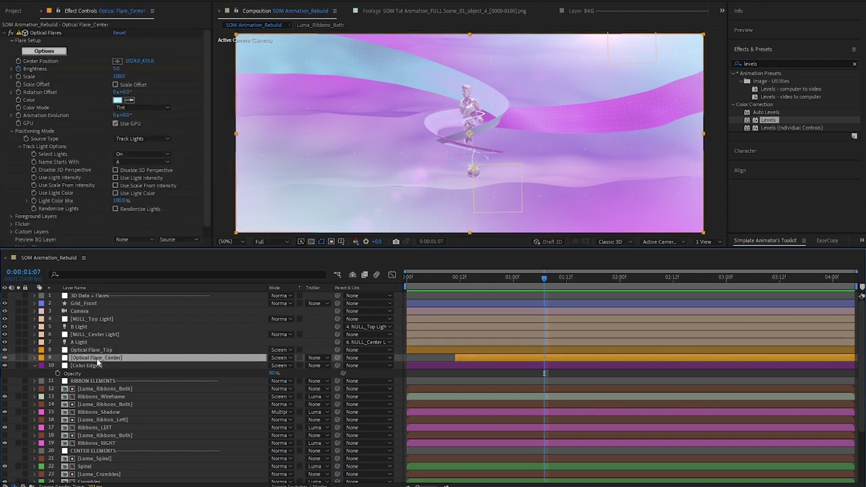
left_click(18, 358)
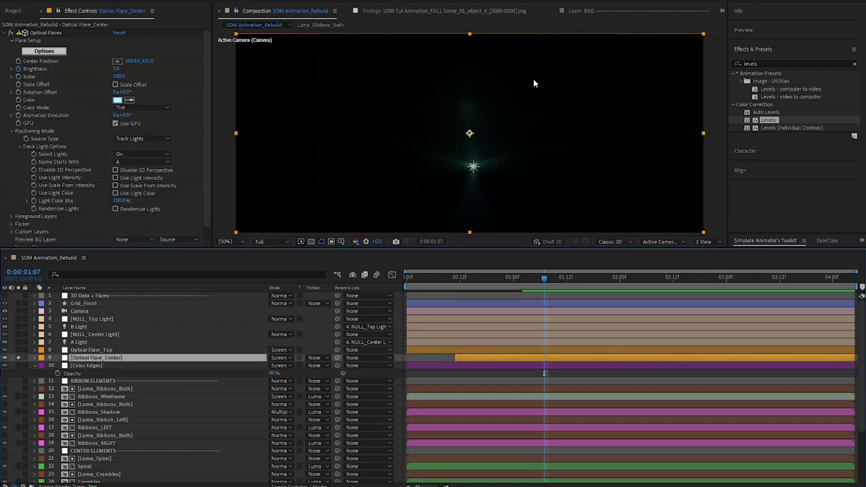
left_click_drag(508, 274, 553, 278)
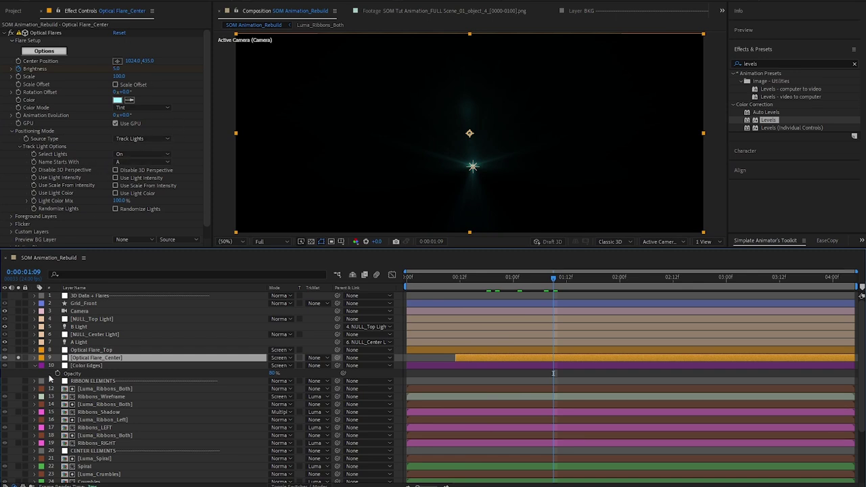
left_click(18, 359)
left_click(18, 361)
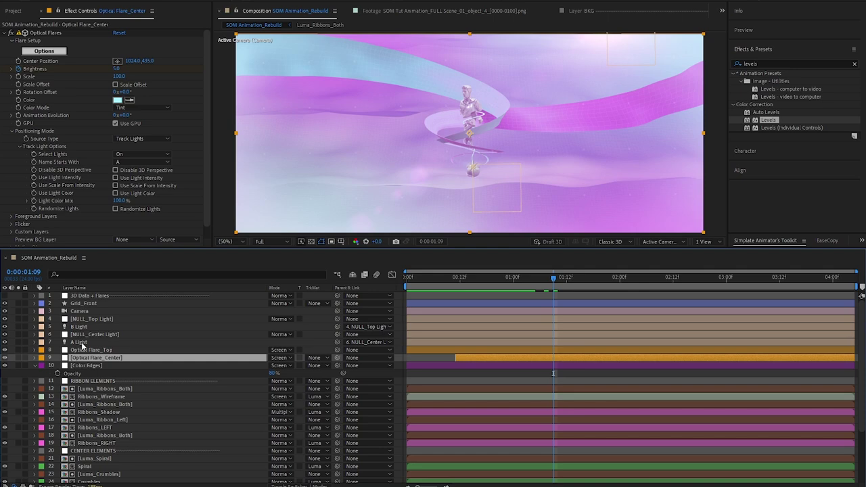
left_click(79, 342)
Compare the Optical Flare_Top and _Center settings and toggle B Light off and on
left_click(95, 350)
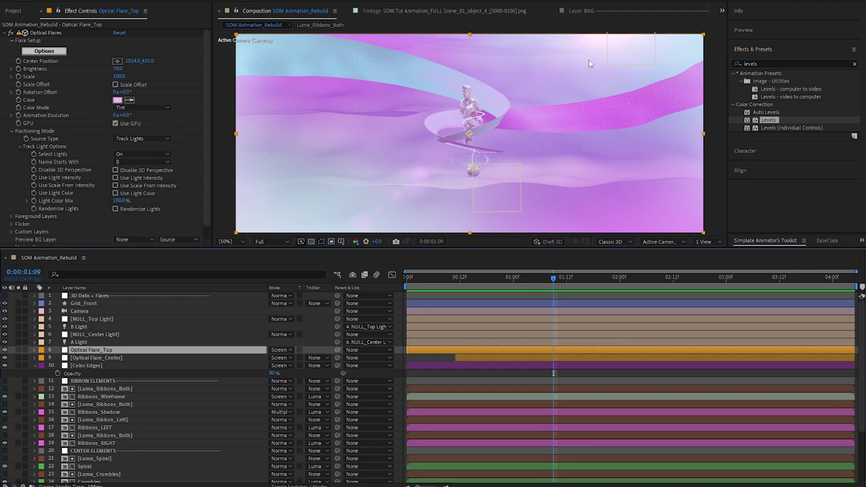
left_click(98, 357)
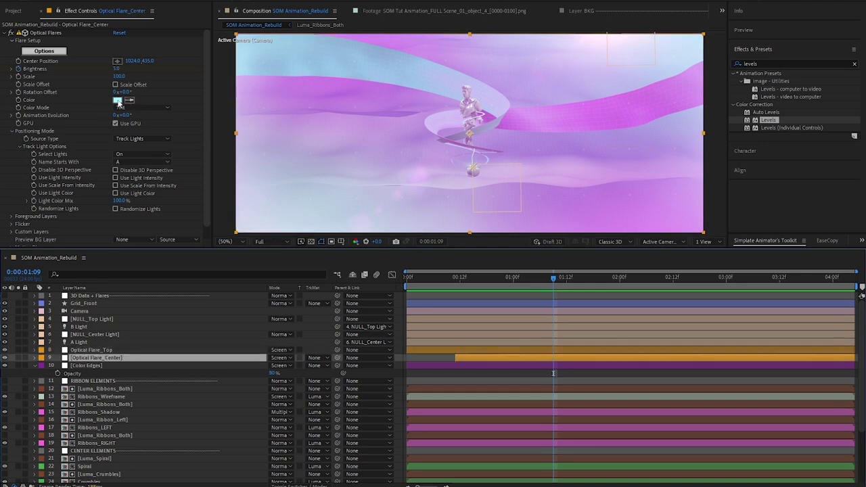
left_click(96, 349)
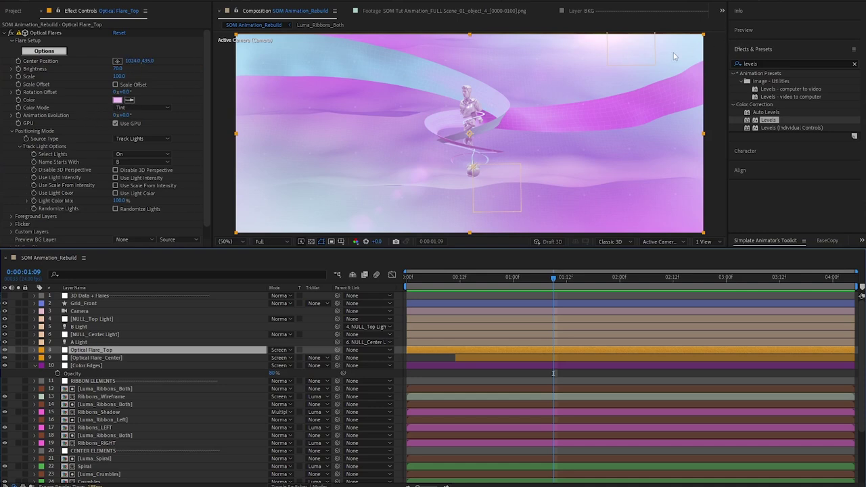
left_click(79, 327)
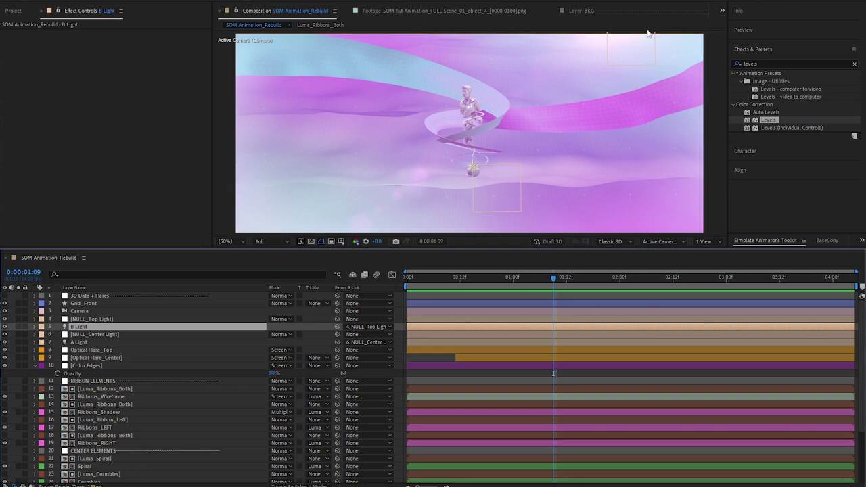
left_click(5, 328)
left_click(5, 329)
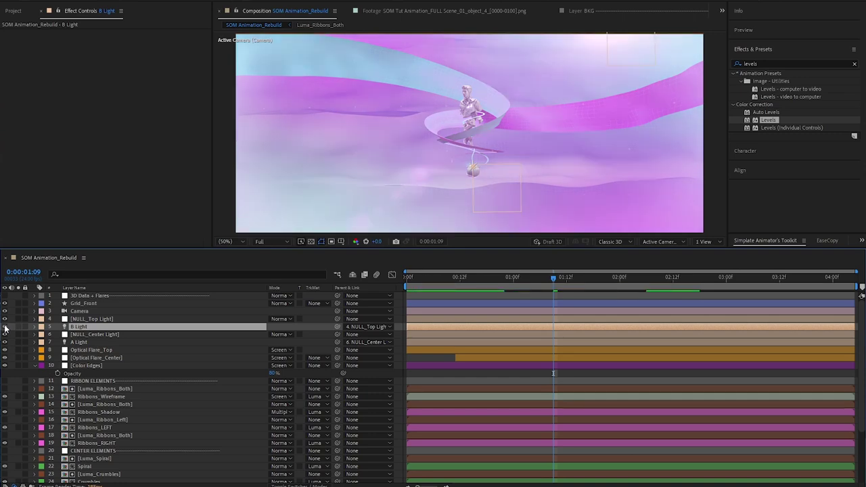
left_click(6, 328)
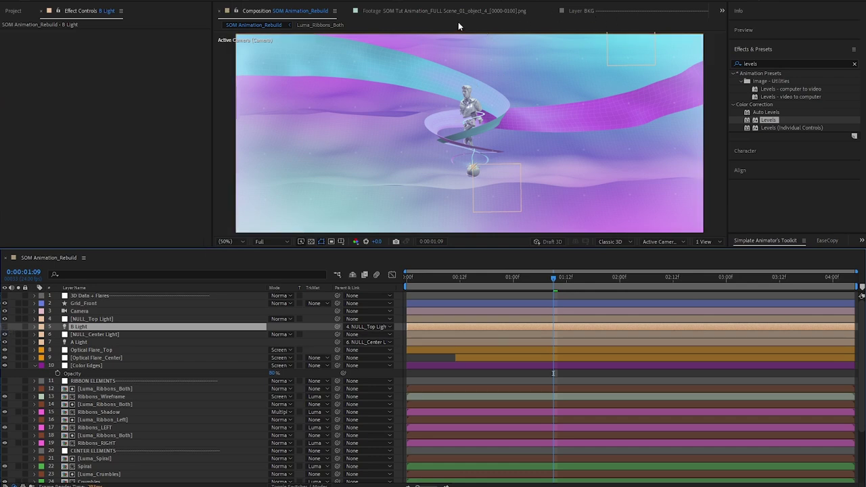
left_click(4, 327)
Inspect the NULL_Top Light, Camera and Grid_Front layers and collapse Color Edges' opacity row
left_click(120, 318)
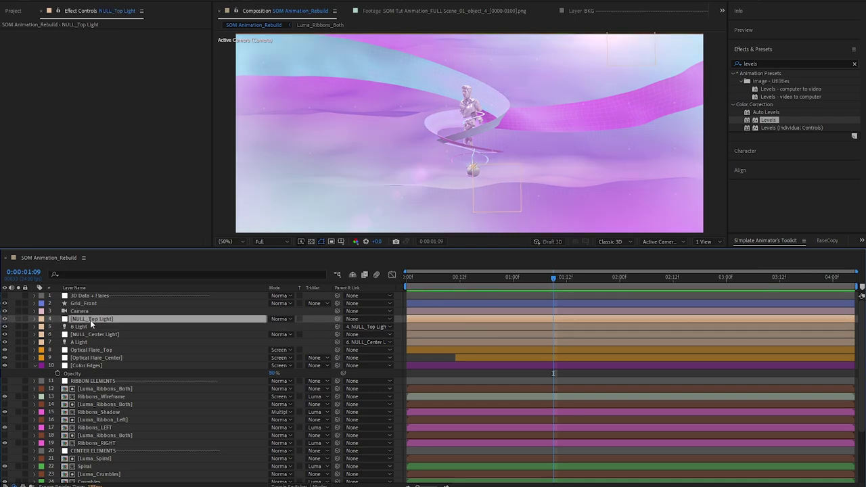
left_click(119, 311)
left_click(86, 304)
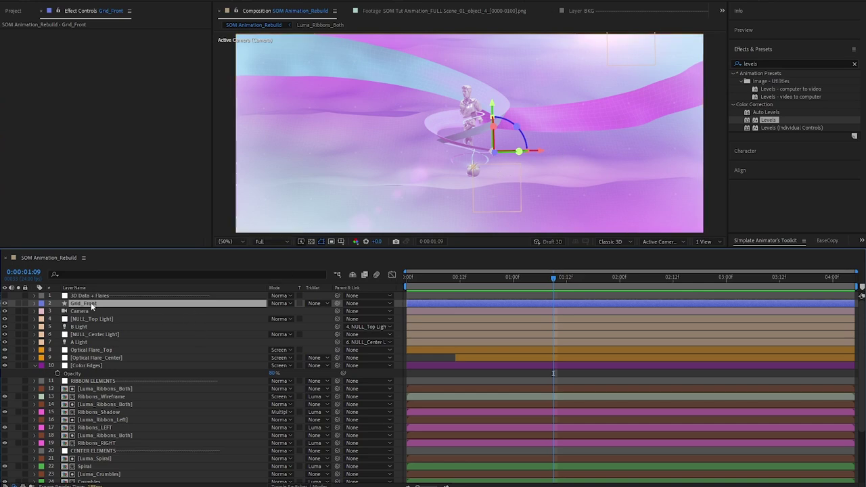
left_click(35, 365)
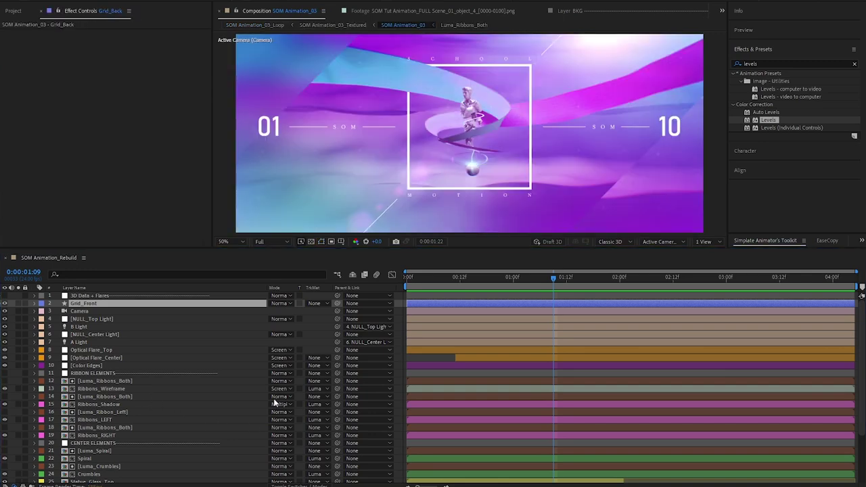
At 100% zoom, scrub Grid_Front's Position Y from -50 to -57 (39.9, -57.0, -200.0)
scroll(250, 399, "down", 3)
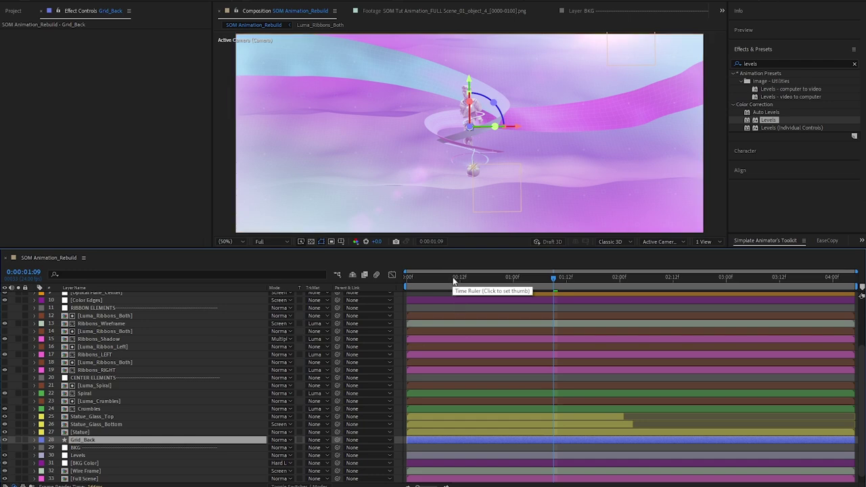
scroll(141, 353, "up", 3)
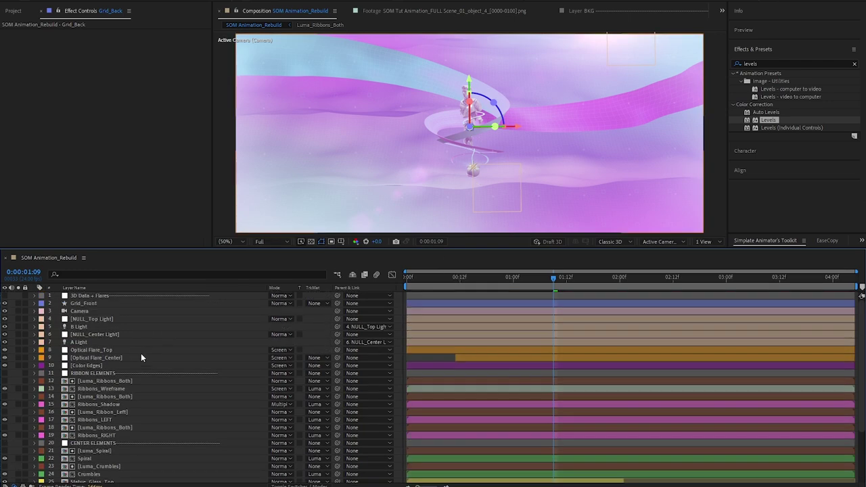
left_click(84, 302)
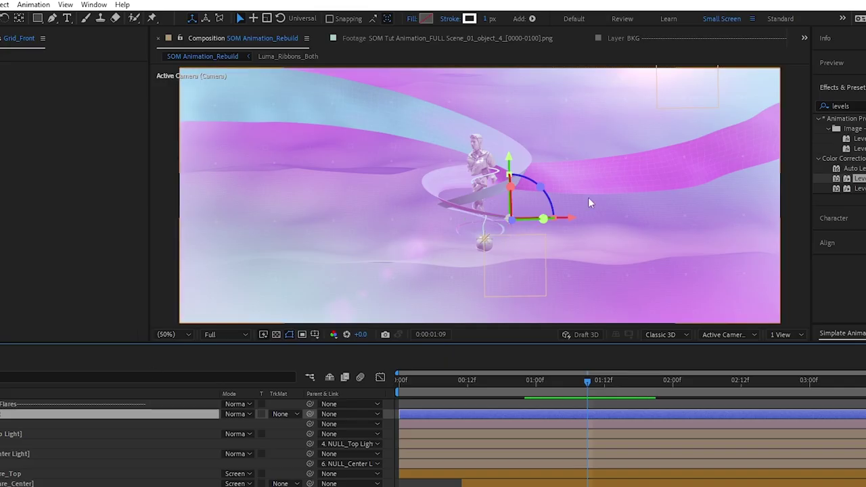
key("/")
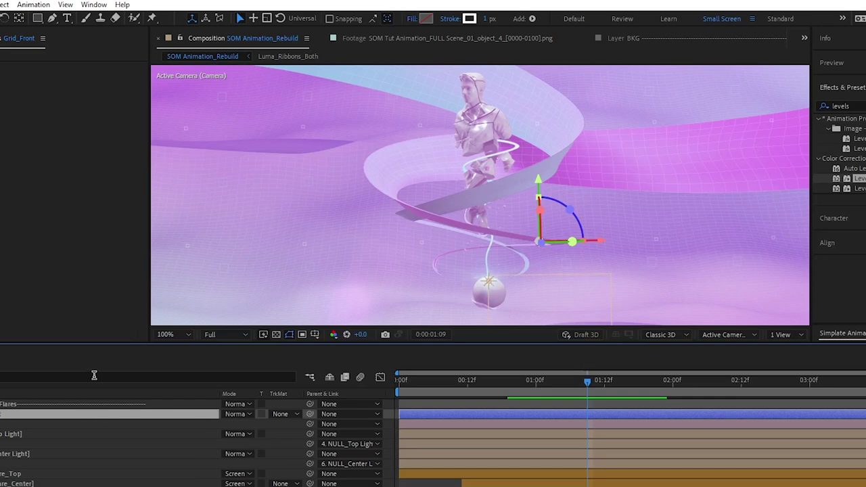
key("p")
left_click_drag(238, 414, 274, 433)
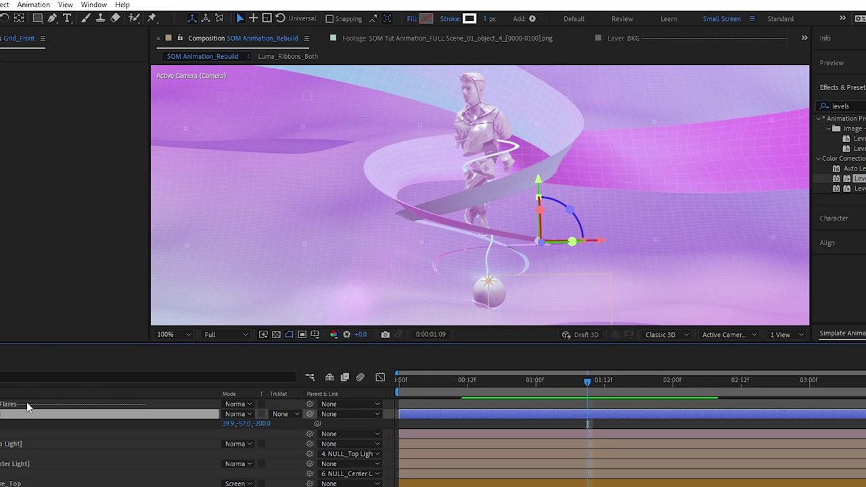
scroll(587, 423, "down", 5)
key("ctrl+Down")
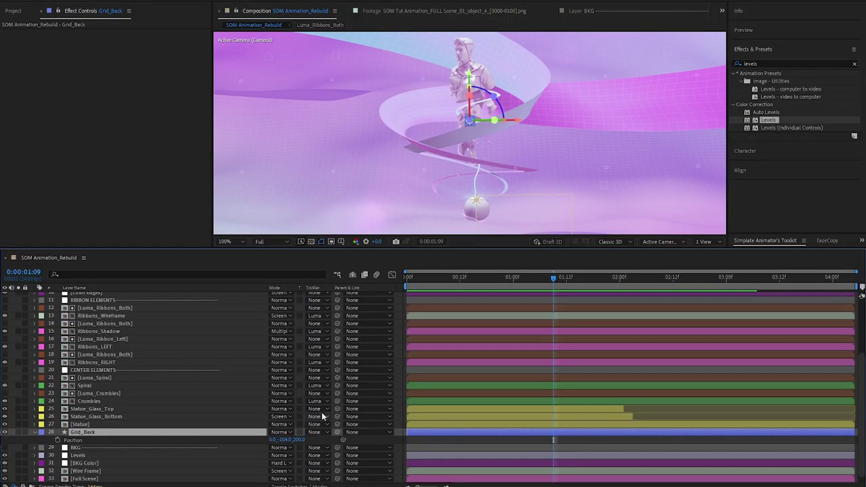
key("F4")
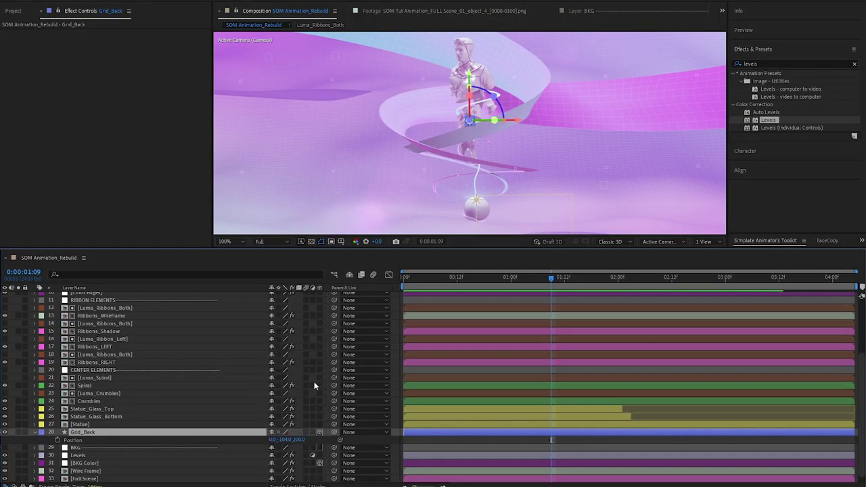
left_click(84, 426)
left_click(86, 433)
key("w")
left_click(36, 431)
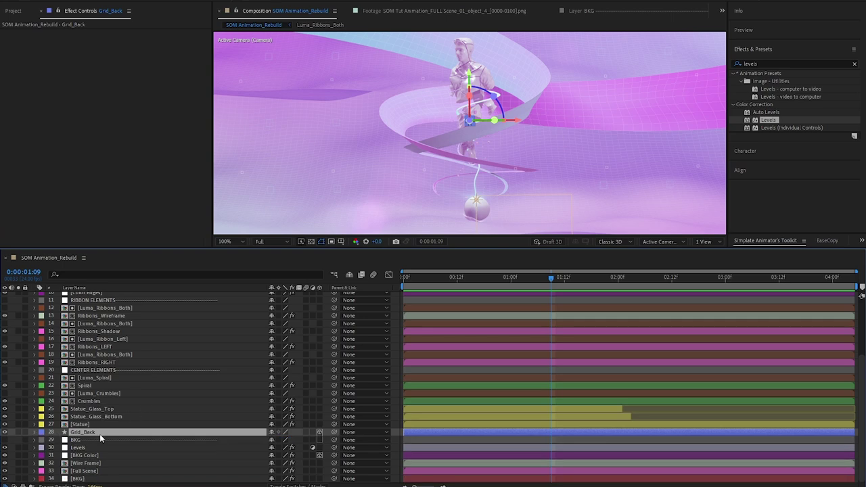
scroll(99, 434, "up", 5)
left_click(82, 303)
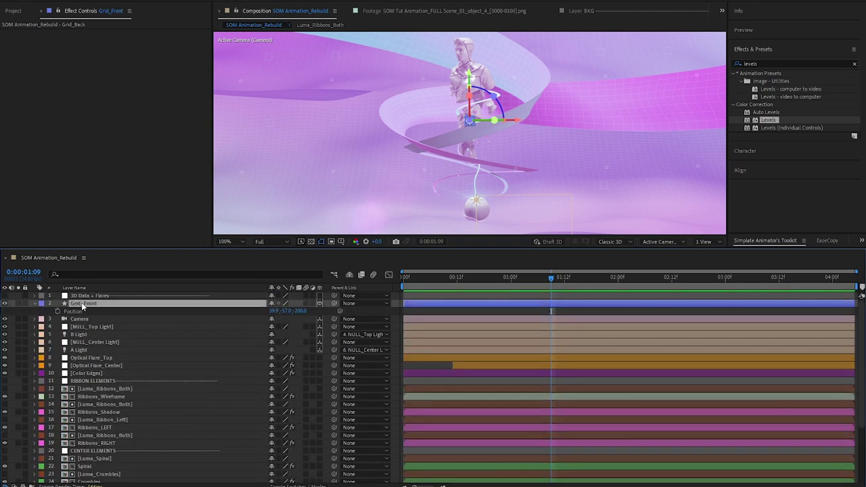
left_click_drag(460, 277, 420, 276)
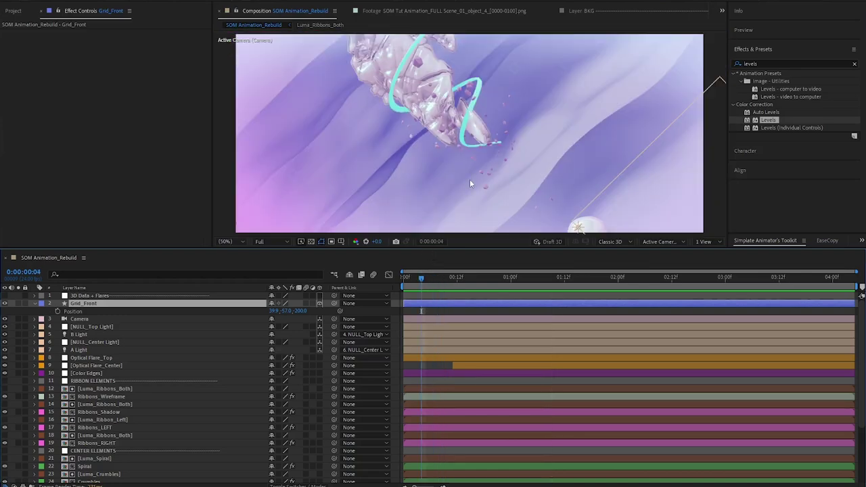
left_click_drag(421, 276, 635, 272)
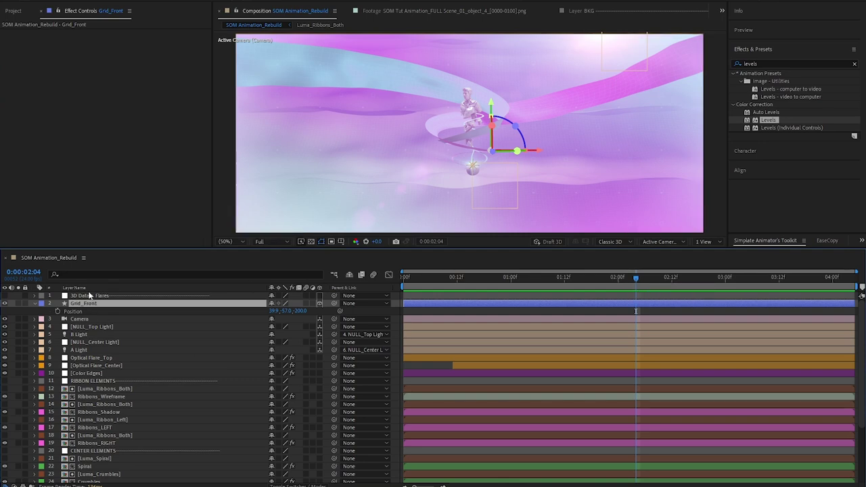
left_click_drag(634, 278, 489, 276)
left_click_drag(541, 281, 599, 268)
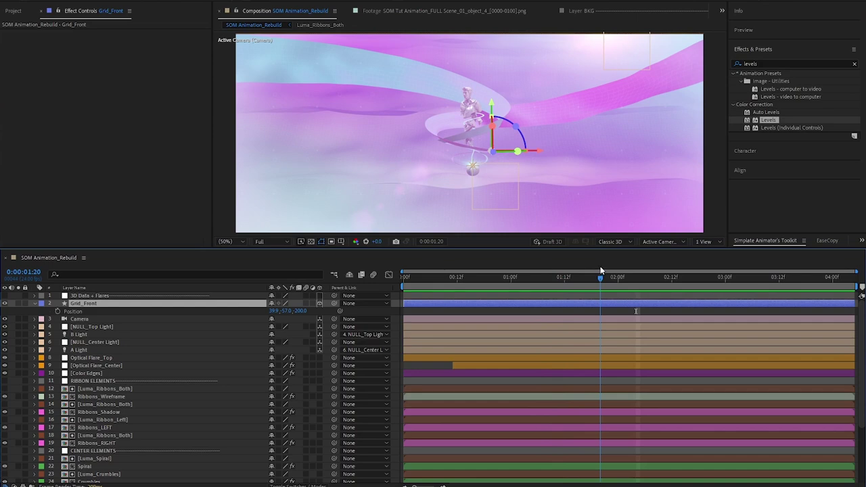
left_click(35, 303)
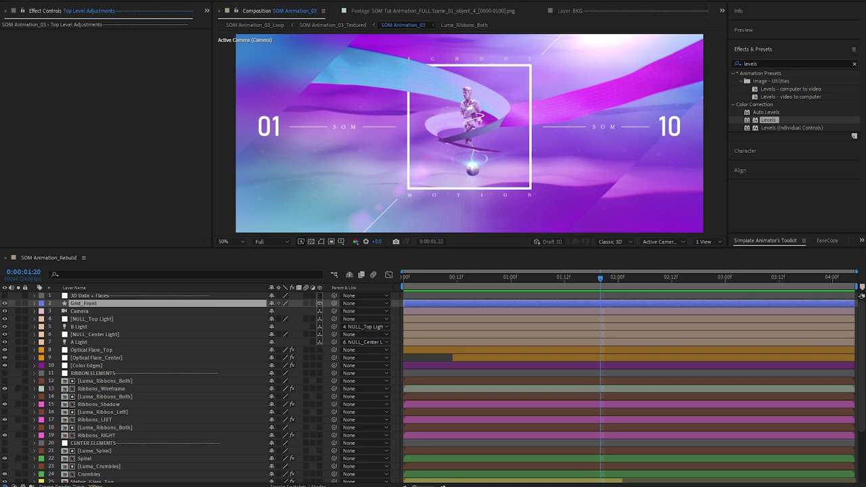
Paste the six adjustment layers above 3D Data + Flares and inspect Lens Adjust's CC Lens
left_click(113, 295)
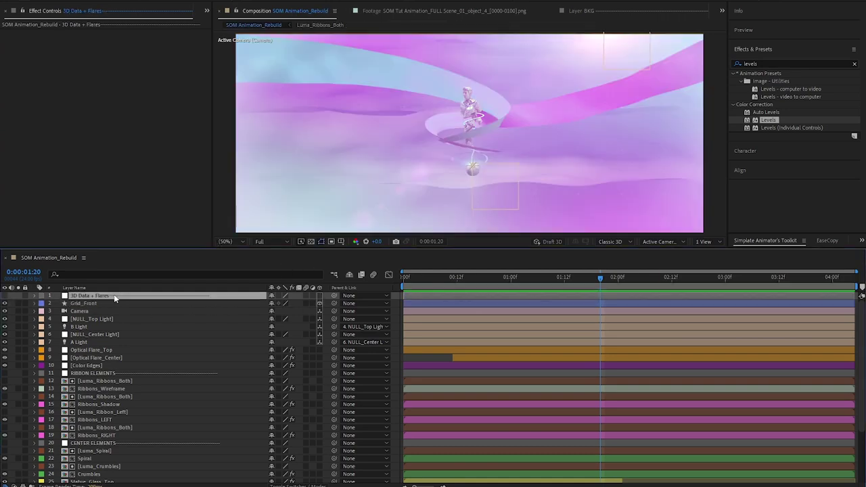
key("ctrl+v")
left_click(96, 342)
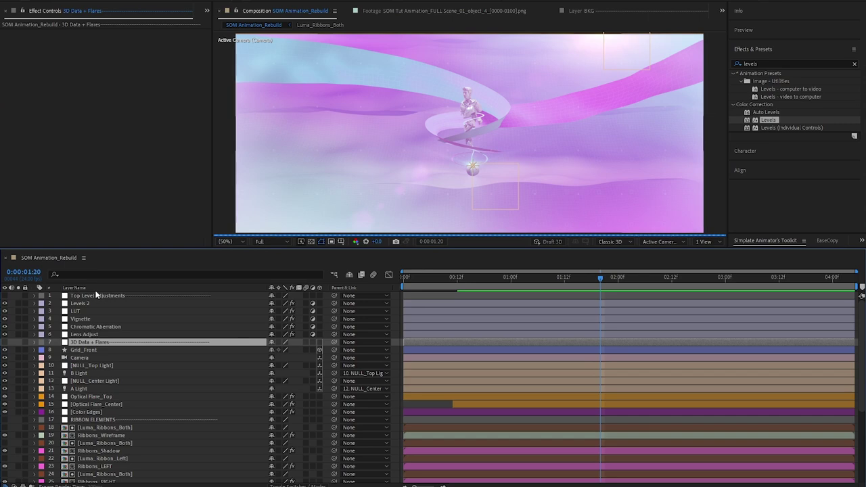
left_click(88, 296)
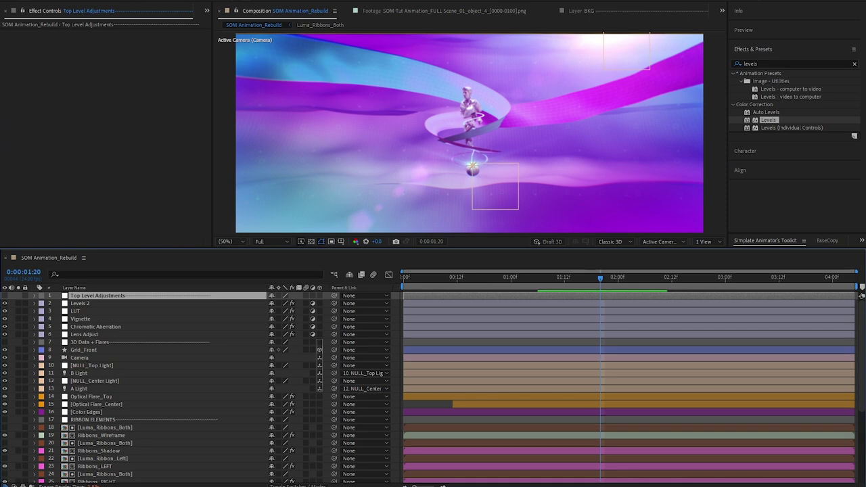
left_click(73, 334)
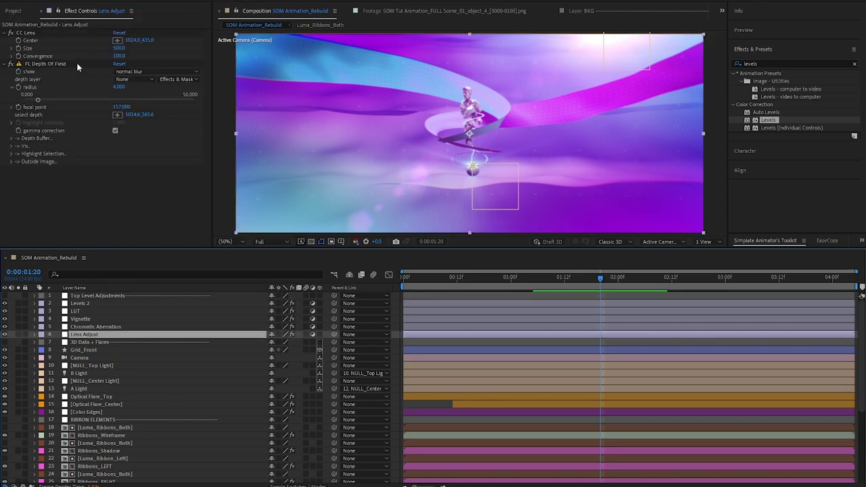
left_click(29, 34)
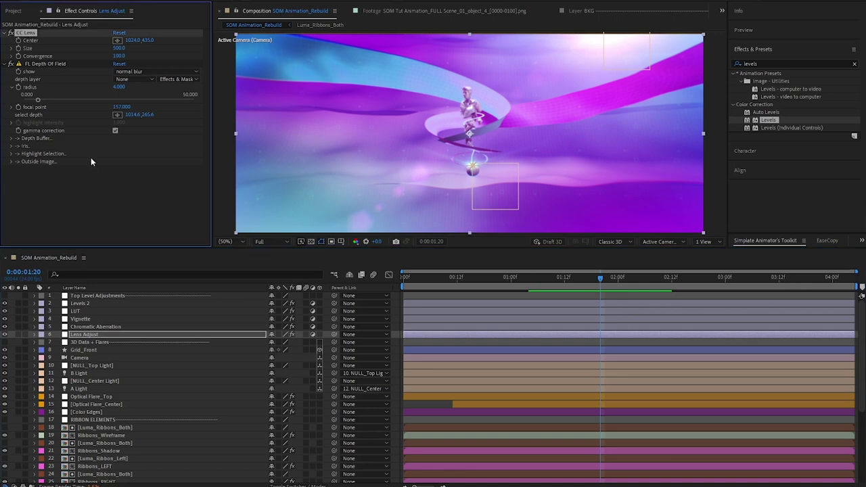
Hide Levels 2, LUT, Vignette and Chromatic Aberration, and toggle Lens Adjust's FL Depth Of Field
left_click(88, 327)
left_click(77, 305, "shift")
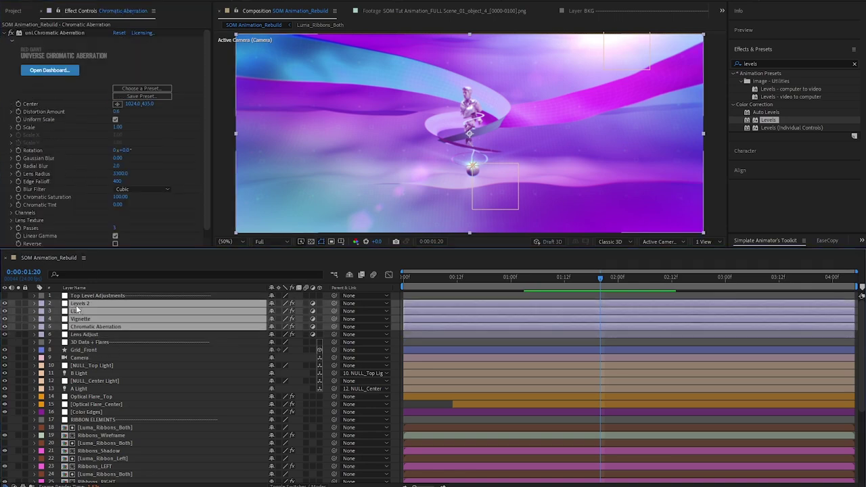
left_click_drag(5, 303, 5, 327)
left_click(79, 334)
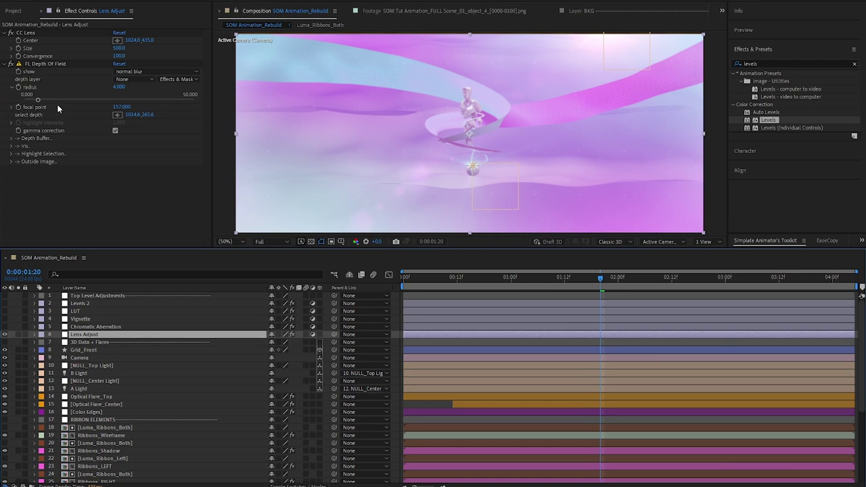
left_click(41, 64)
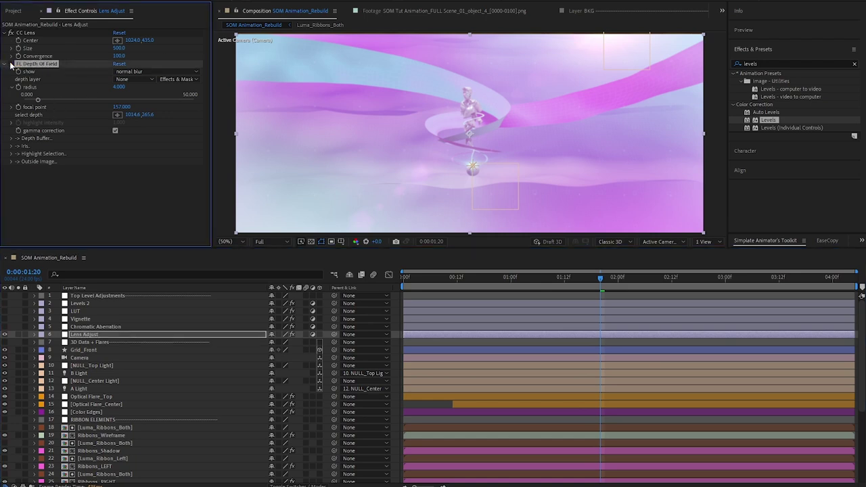
left_click(11, 65)
Browse the Luma_Spiral, Luma_Crumbles, Luma_Ribbon_Left and Luma_Ribbons_Both comps in the Project panel
left_click(14, 11)
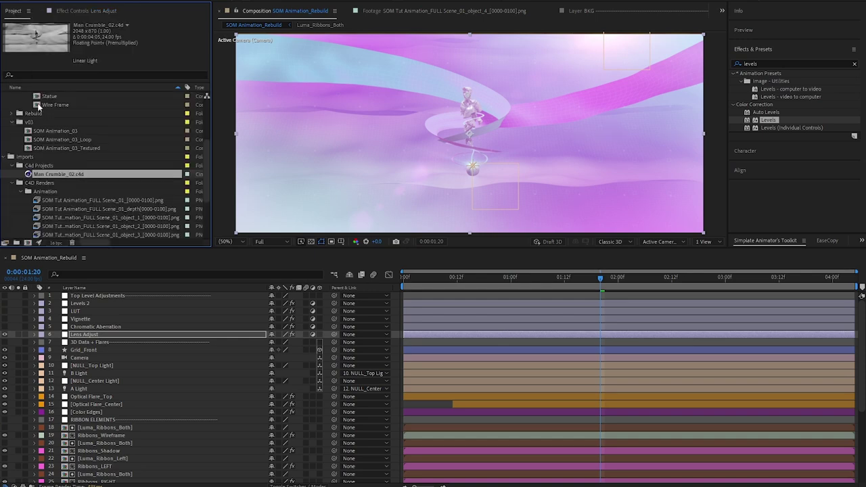
scroll(41, 138, "up", 3)
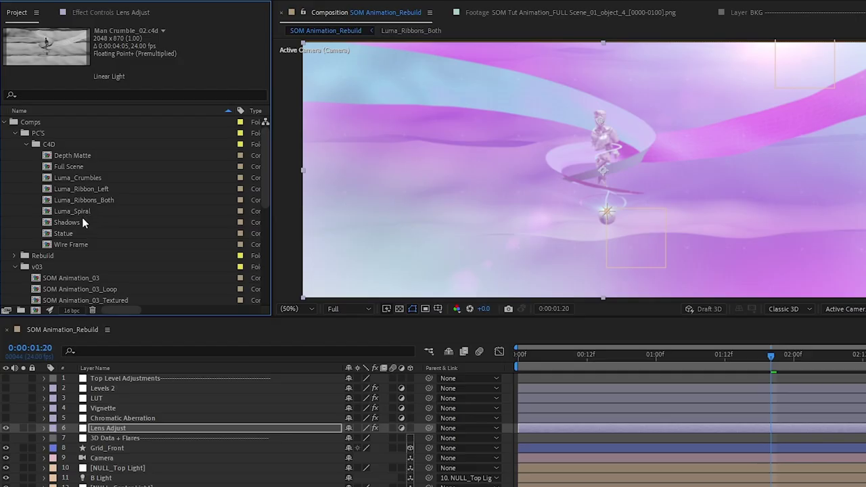
left_click(81, 211)
left_click(88, 178)
left_click(92, 191)
left_click(90, 200)
left_click(86, 211)
Open the Depth Matte comp, scrub to preview its grayscale depth pass, then close it
left_click(91, 154)
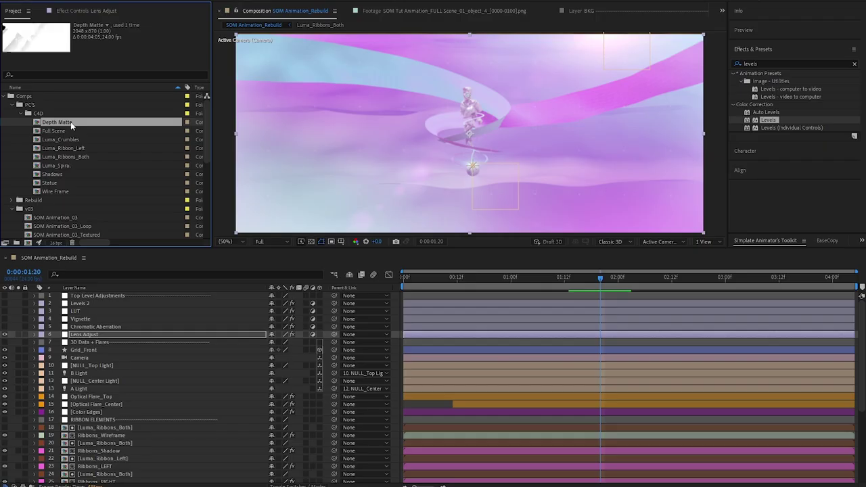
double_click(91, 155)
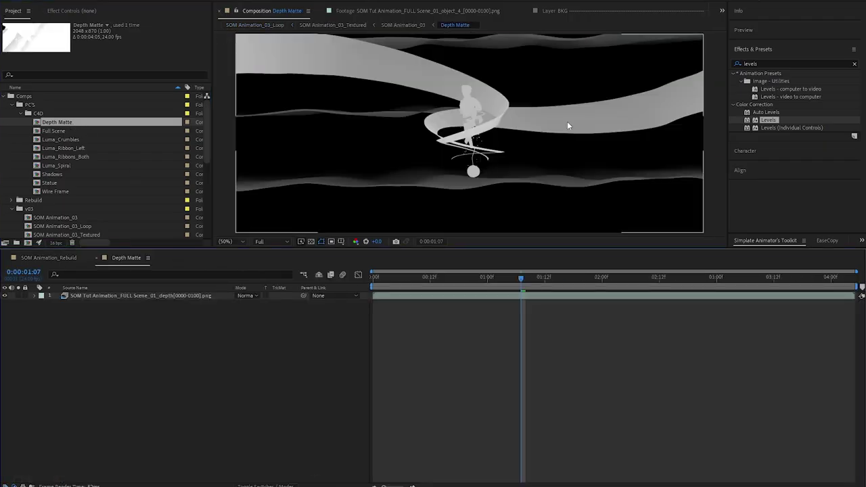
left_click_drag(507, 282, 473, 283)
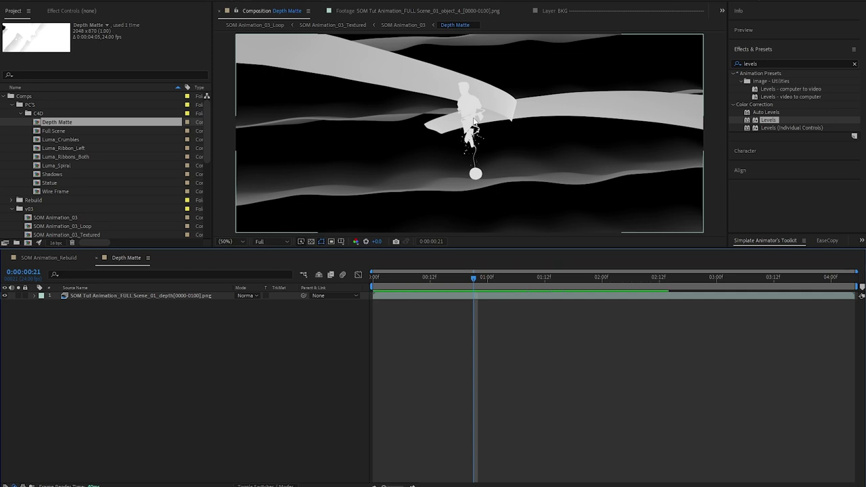
left_click(98, 261)
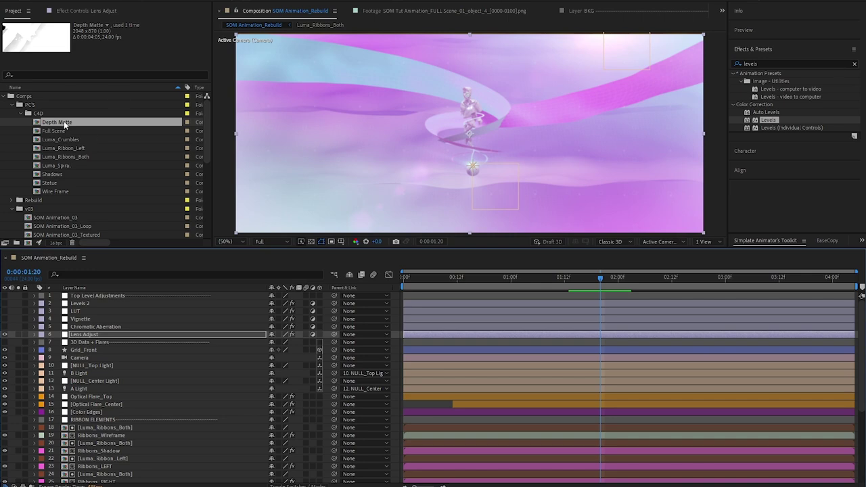
Recolour the Depth Matte layer's label
left_click_drag(65, 123, 124, 482)
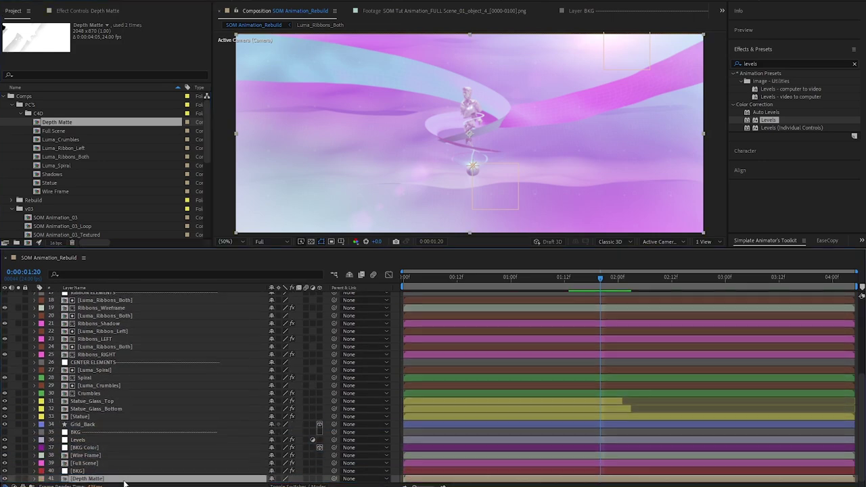
left_click(41, 478)
left_click(75, 316)
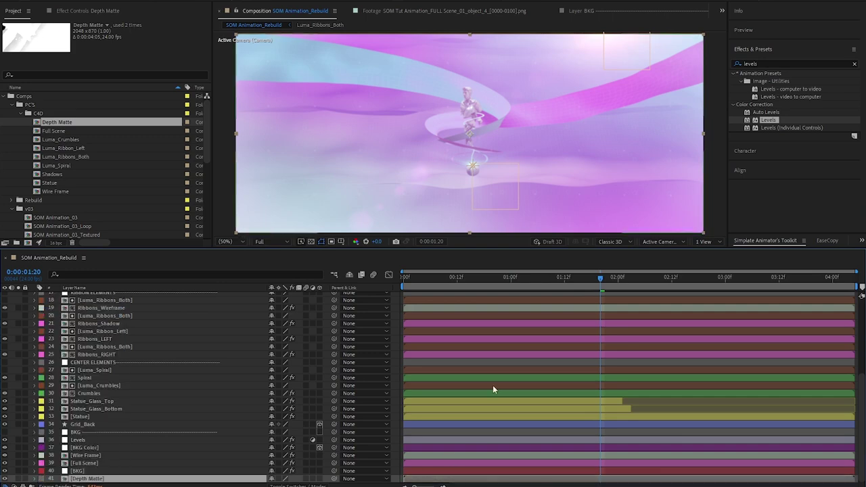
scroll(492, 387, "up", 5)
Raise Lens Adjust's FL Depth Of Field Radius to about 33 and list the available depth layers
left_click(96, 334)
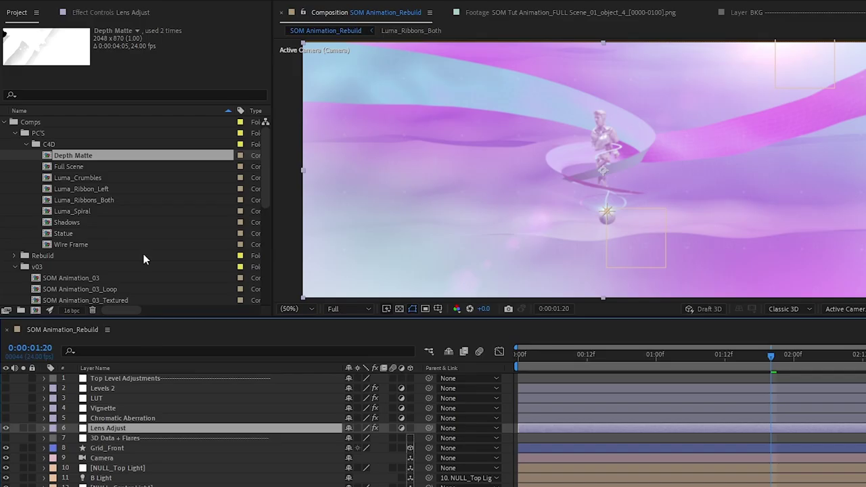
left_click(80, 12)
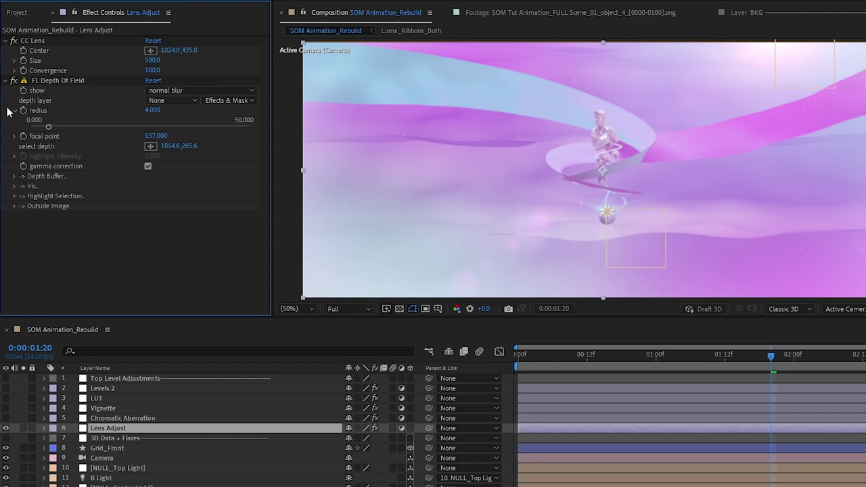
left_click(48, 82)
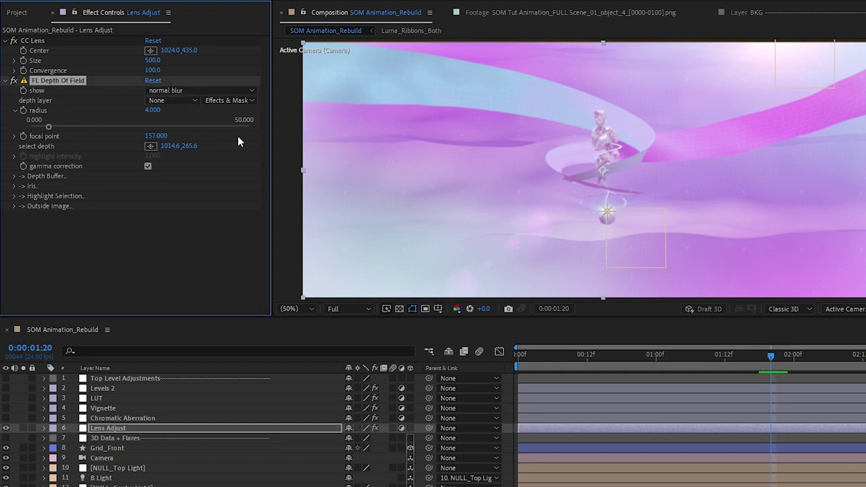
left_click_drag(48, 126, 175, 123)
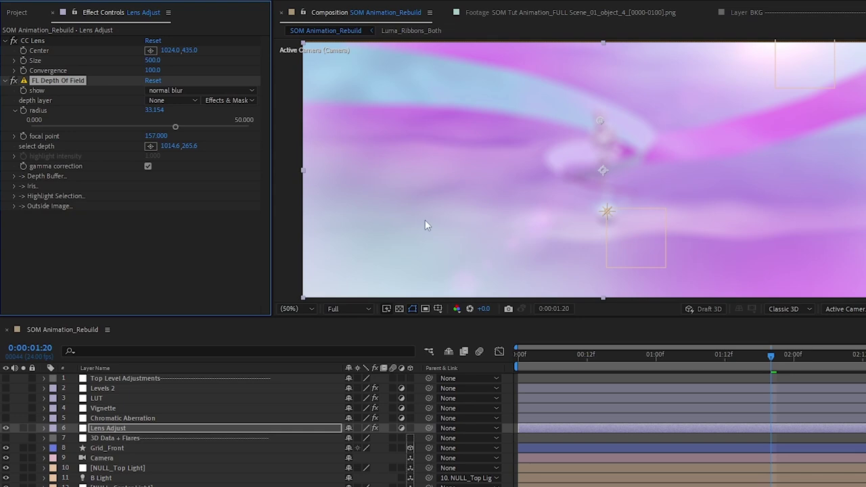
left_click(183, 100)
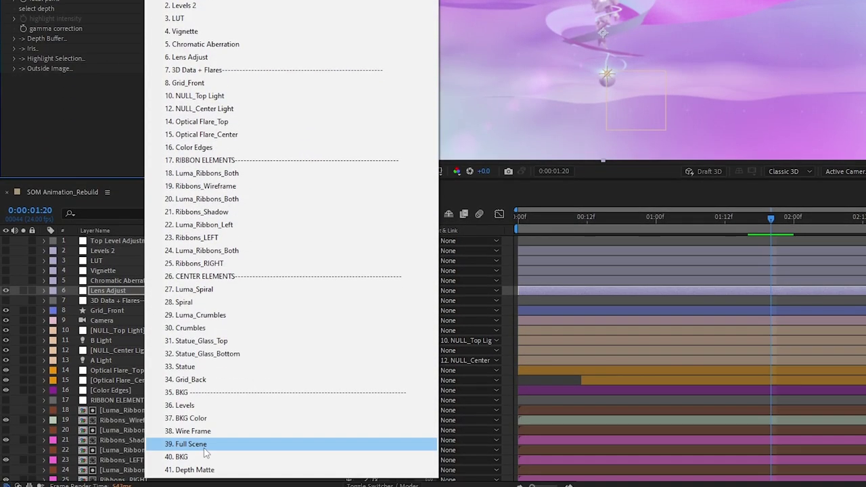
Set FL Depth Of Field's Depth Layer to Depth Matte, test Radius and Focal Point, and show Levels 2
left_click(195, 469)
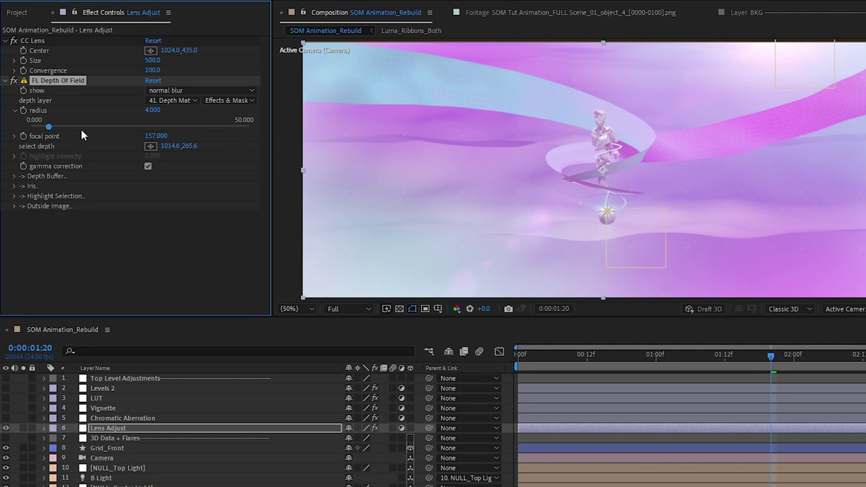
left_click_drag(65, 129, 117, 125)
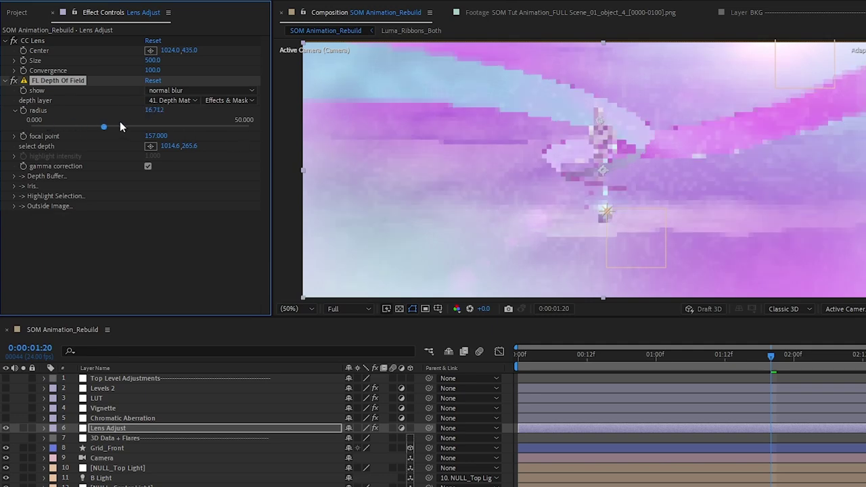
left_click(6, 388)
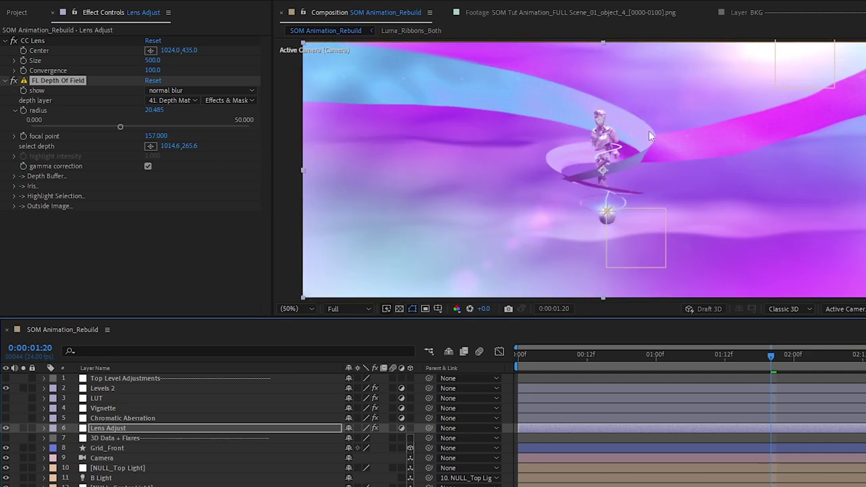
left_click_drag(124, 125, 174, 127)
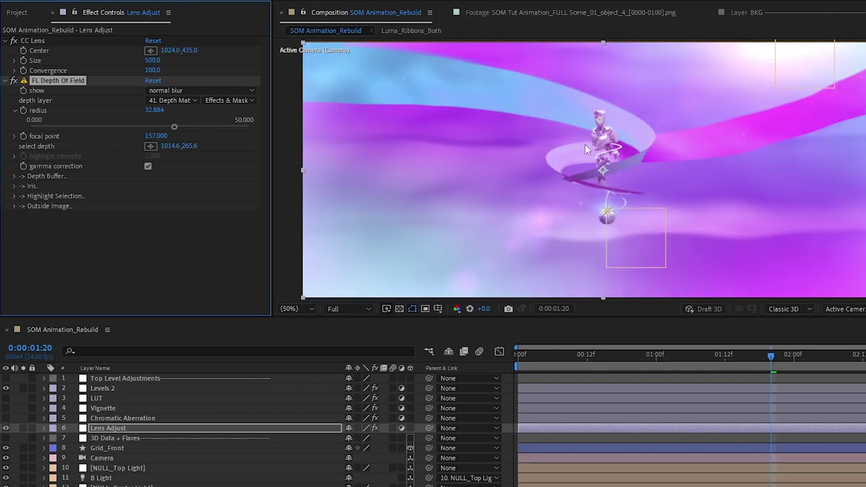
mouse_move(155, 135)
left_mouse_down()
mouse_move(195, 131)
mouse_move(9, 138)
mouse_move(207, 138)
mouse_move(152, 135)
left_mouse_up()
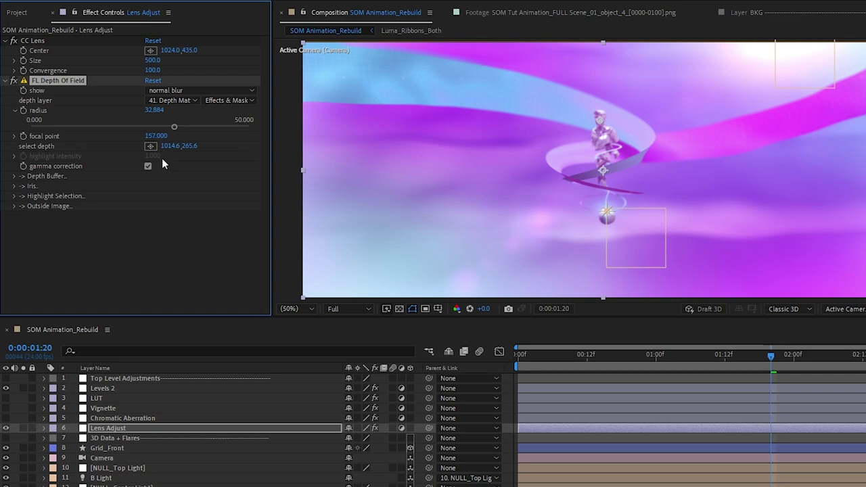
Enter a blur Radius of 4 for FL Depth Of Field
left_click(154, 110)
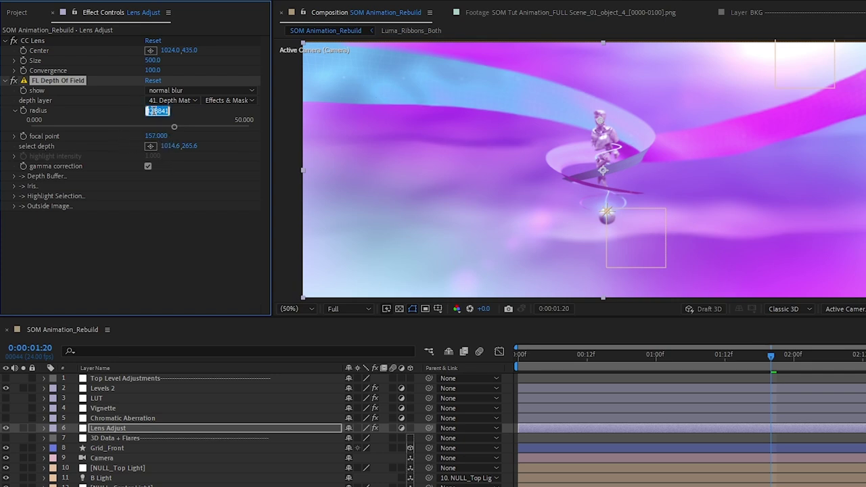
type("4")
key("Return")
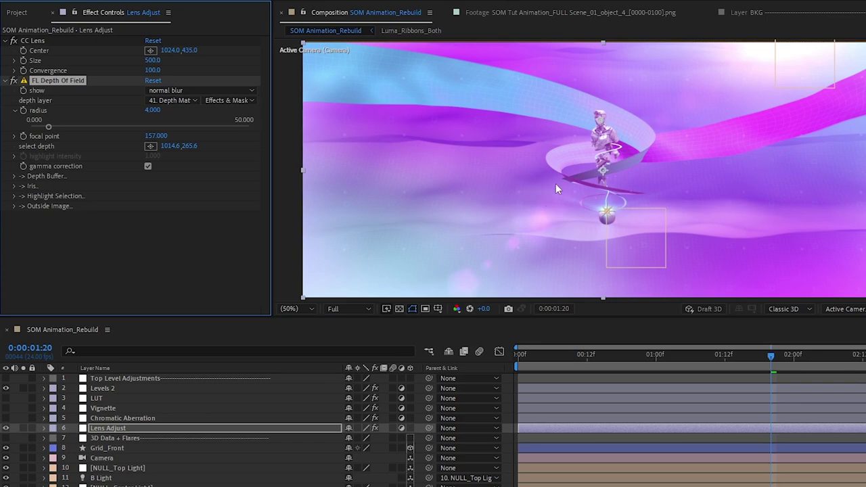
left_click(101, 428)
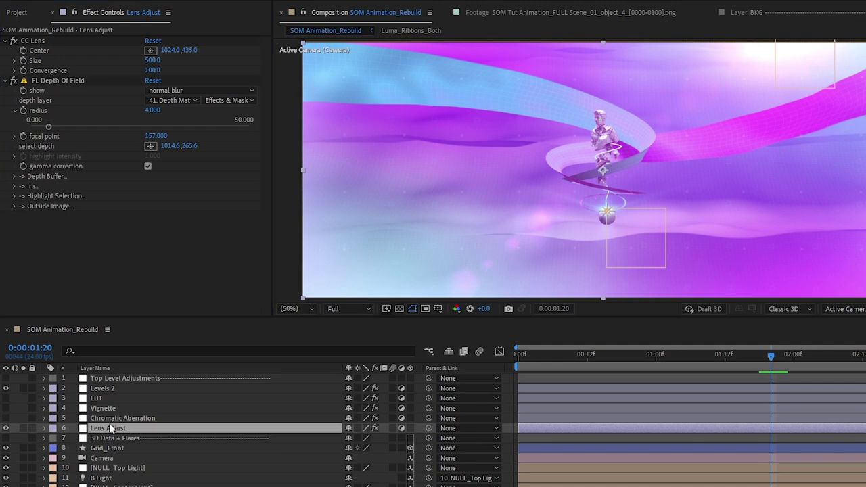
At frame 18, toggle and reset Lens Adjust's CC Lens, then set its Size to 500
left_click(110, 419)
left_click(121, 429)
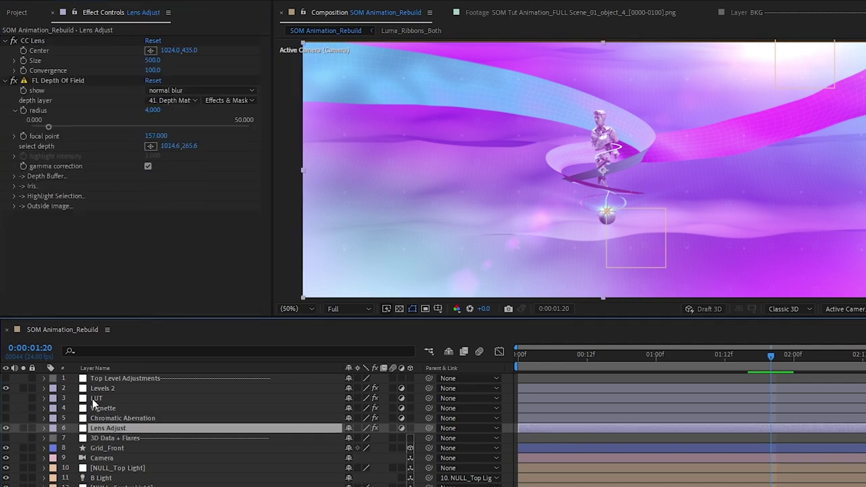
left_click(33, 42)
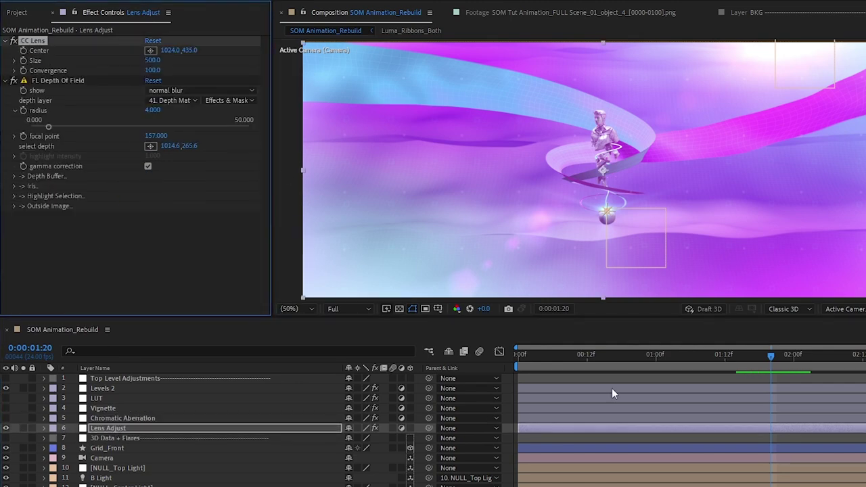
left_click(621, 358)
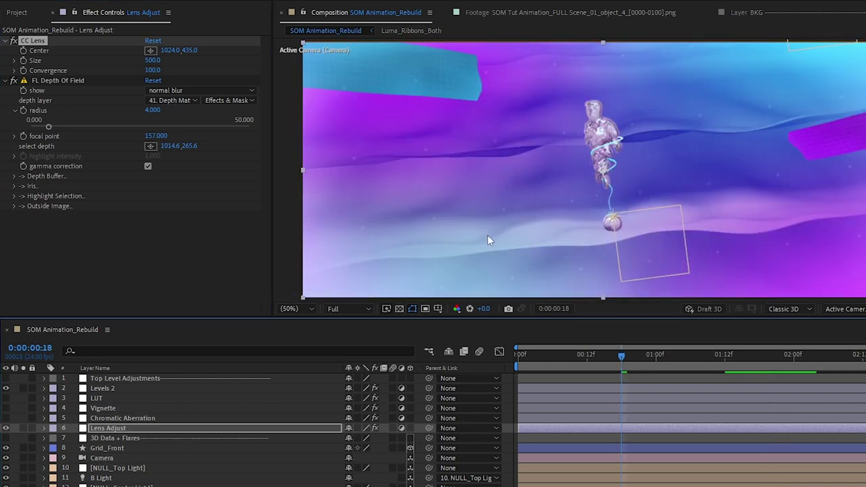
left_click(15, 41)
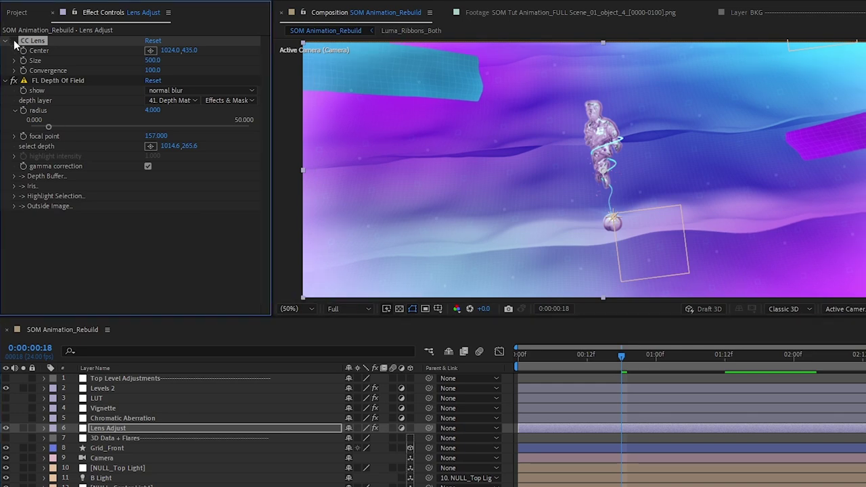
left_click(146, 42)
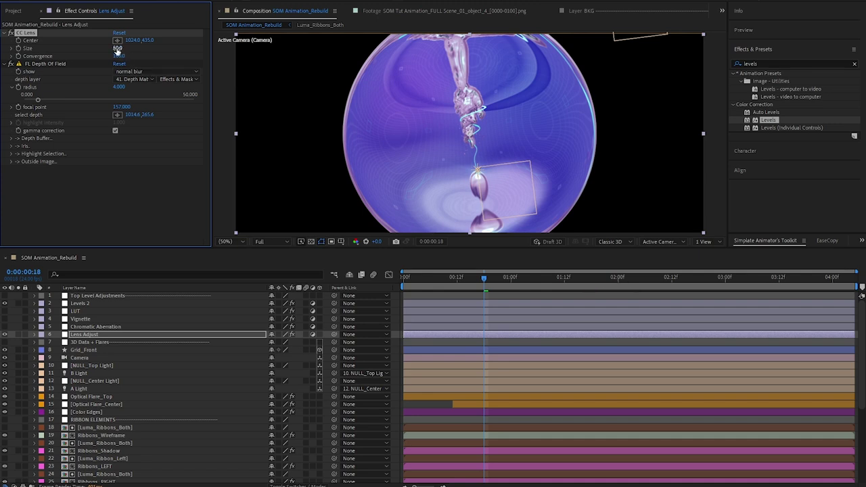
left_click_drag(160, 45, 453, 51)
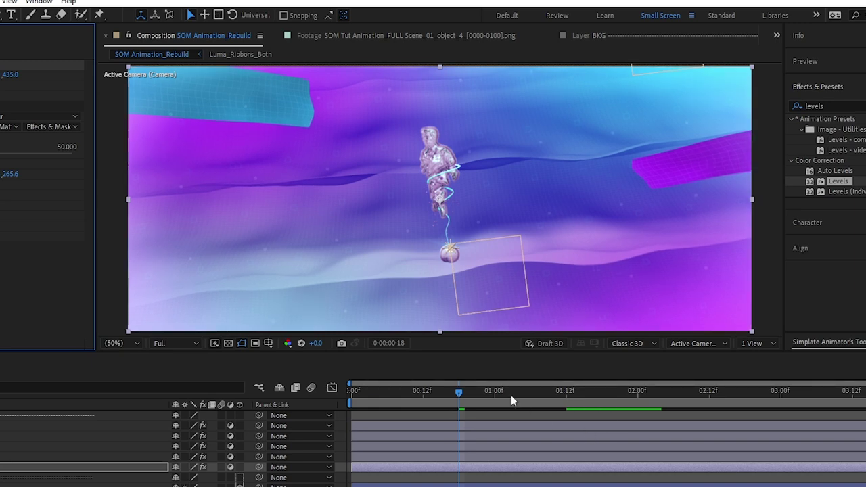
Scrub the first second of the animation, settle on frame 13, and select Chromatic Aberration
left_click_drag(446, 396, 355, 394)
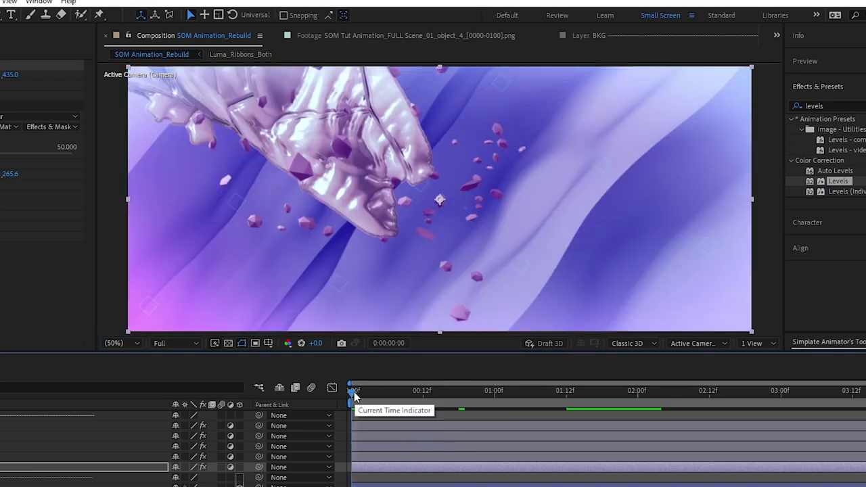
left_click_drag(349, 390, 464, 387)
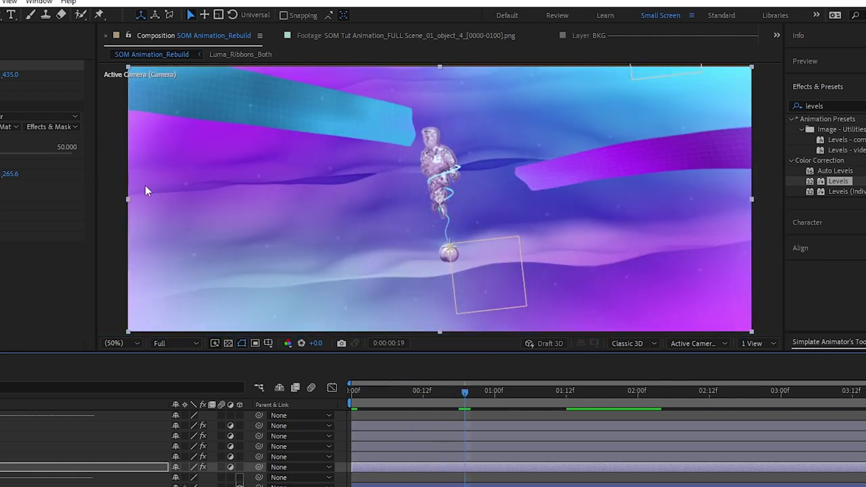
left_click_drag(465, 394, 425, 396)
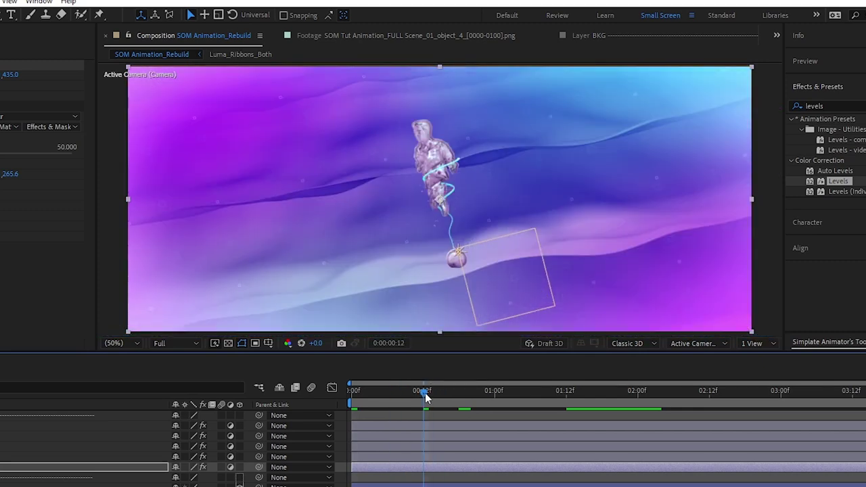
left_click_drag(426, 399, 429, 398)
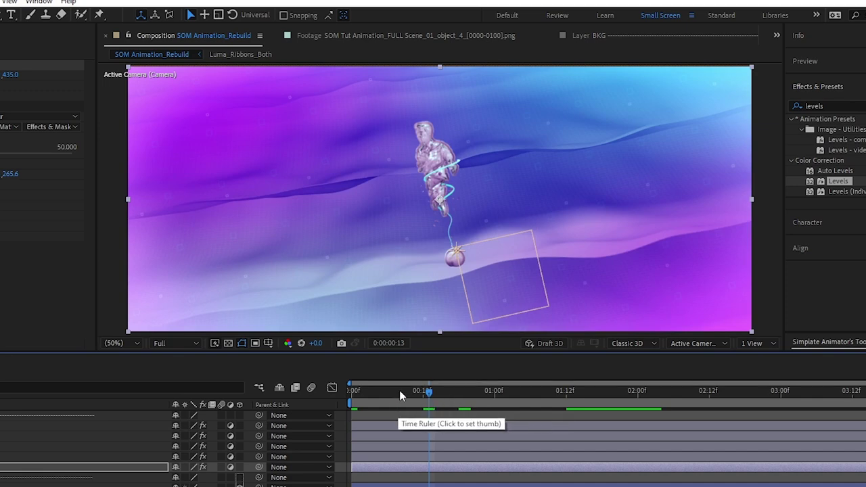
left_click(88, 327)
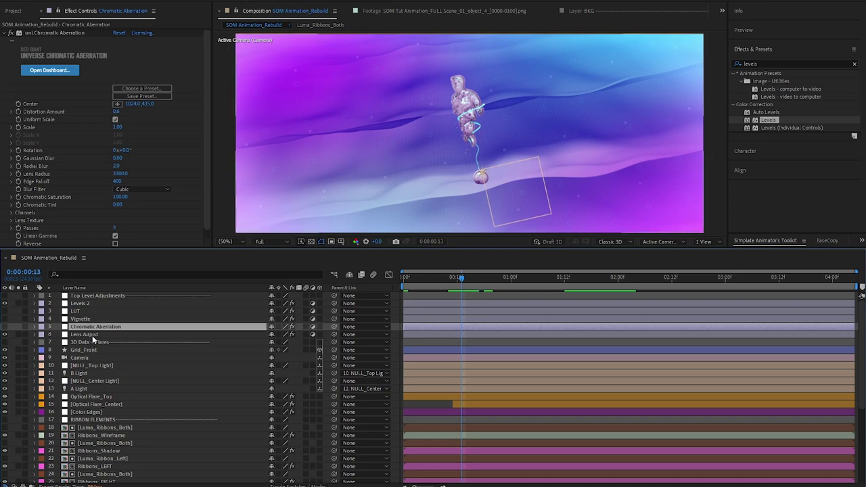
Turn on Chromatic Aberration, move to 0:00:02:01, and expand its Channels settings
left_click(5, 327)
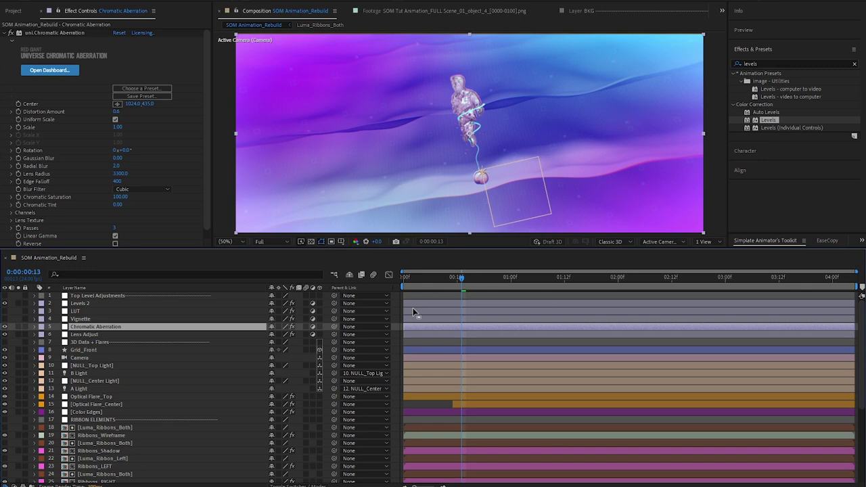
left_click_drag(527, 278, 621, 278)
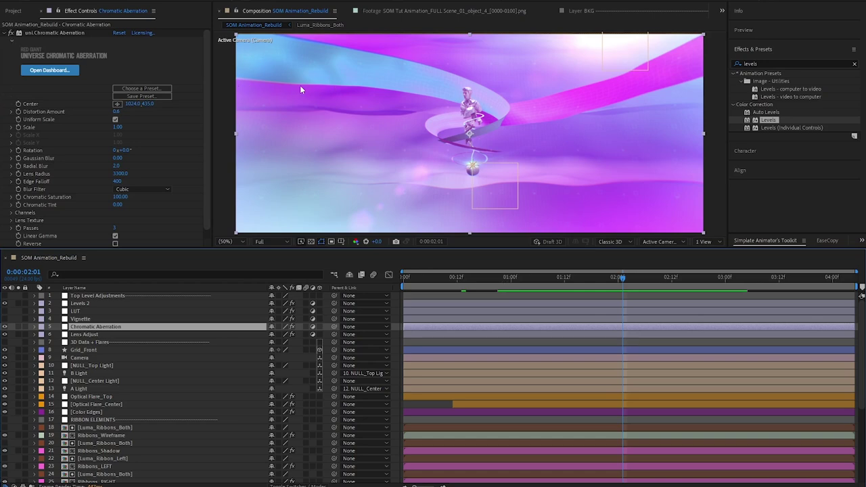
left_click(12, 36)
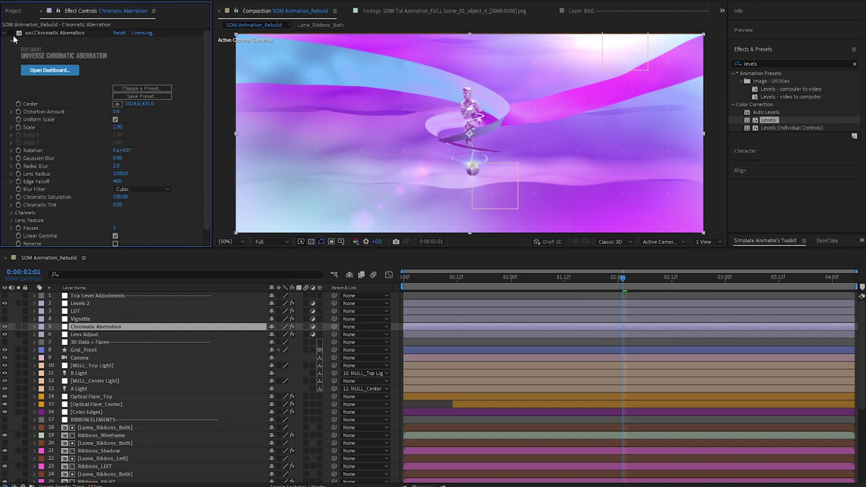
scroll(68, 169, "down", 1)
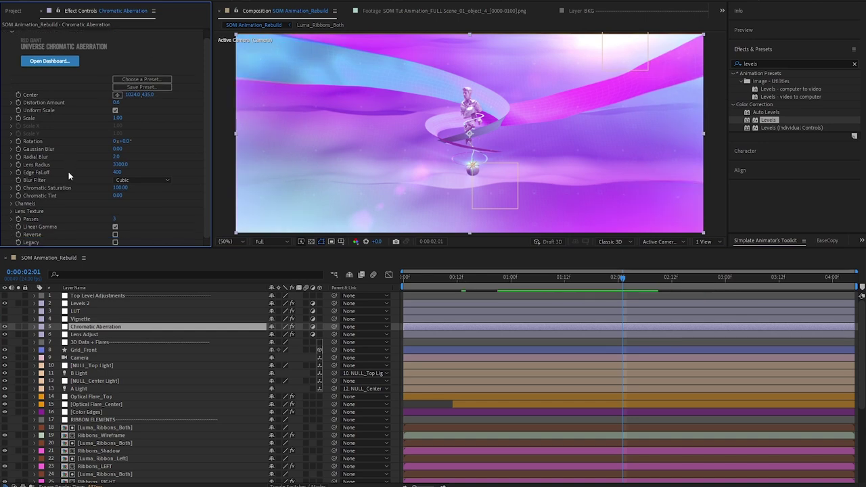
left_click(10, 203)
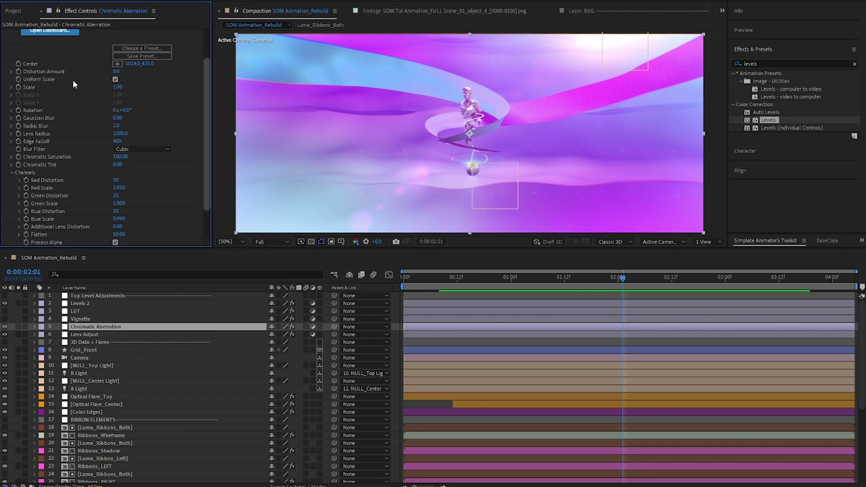
Select the Vignette adjustment layer and turn it on
scroll(66, 115, "up", 3)
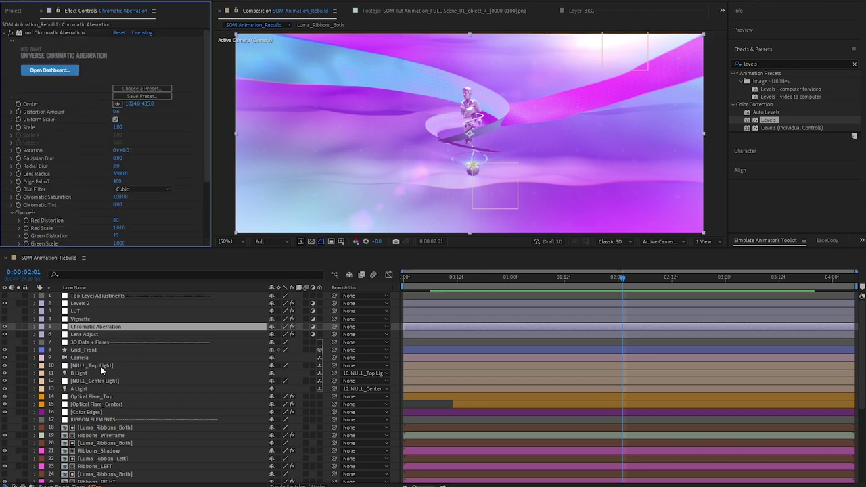
left_click(80, 318)
left_click(5, 319)
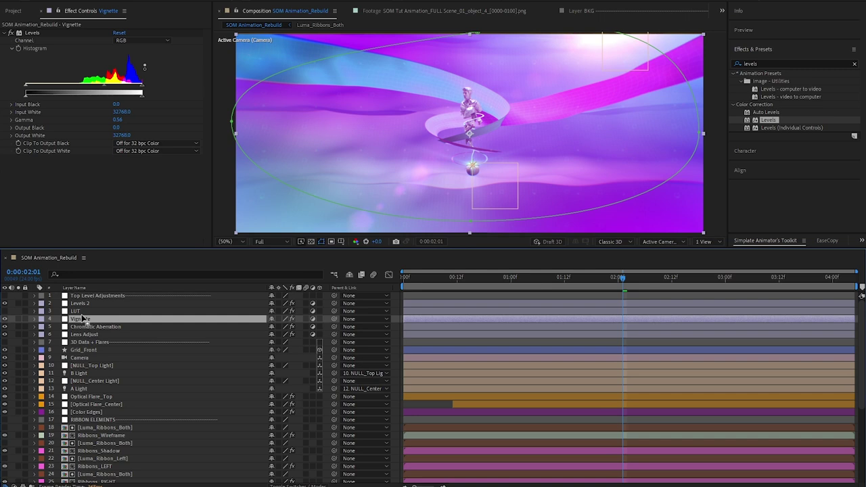
key("m")
key("m")
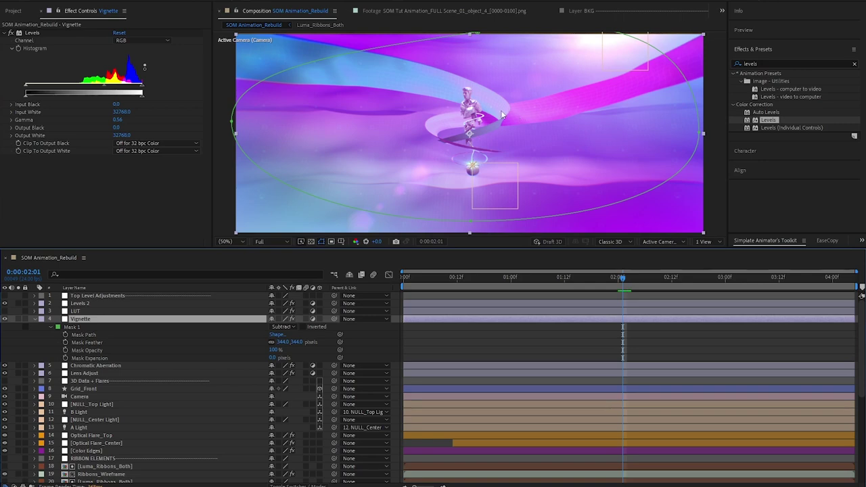
key("comma")
key("comma")
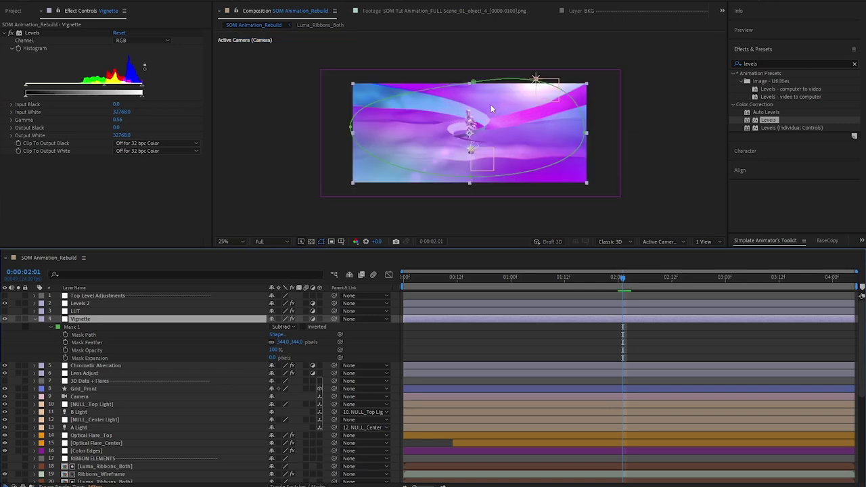
key("period")
key("period")
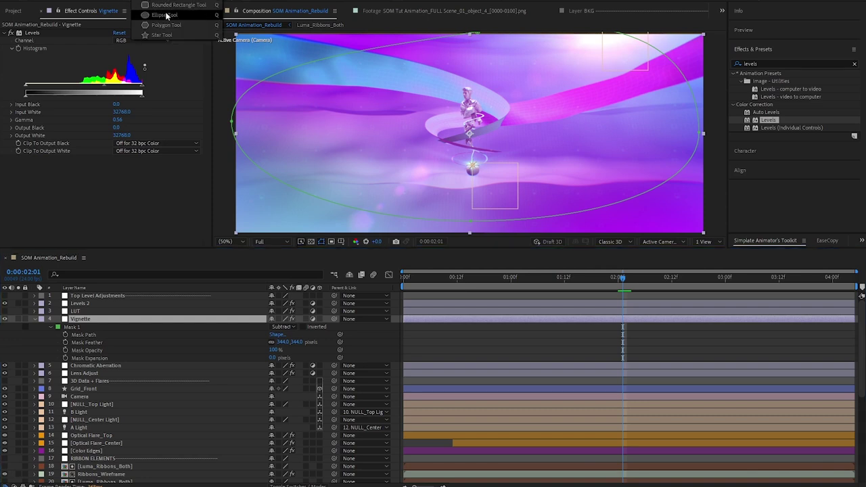
key("comma")
key("comma")
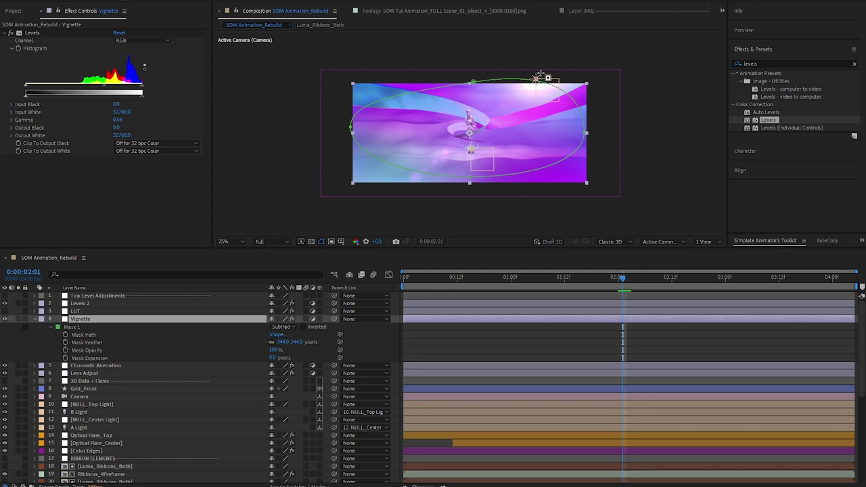
key("period")
key("period")
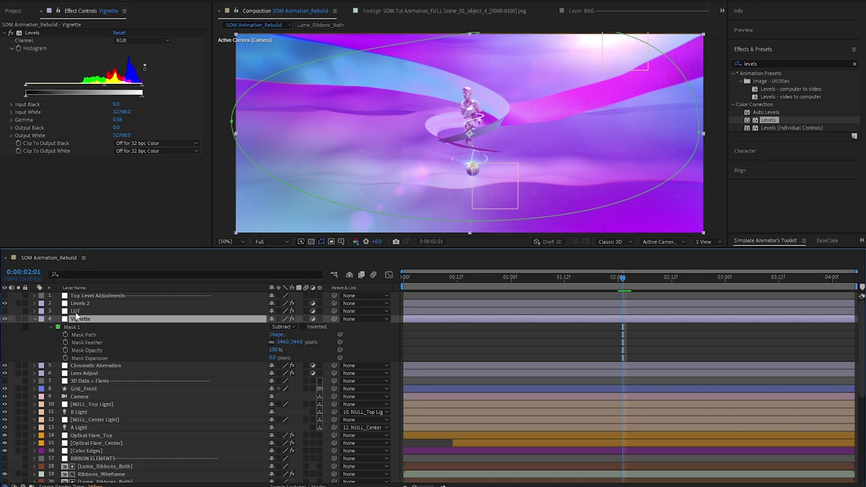
key("m")
key("m")
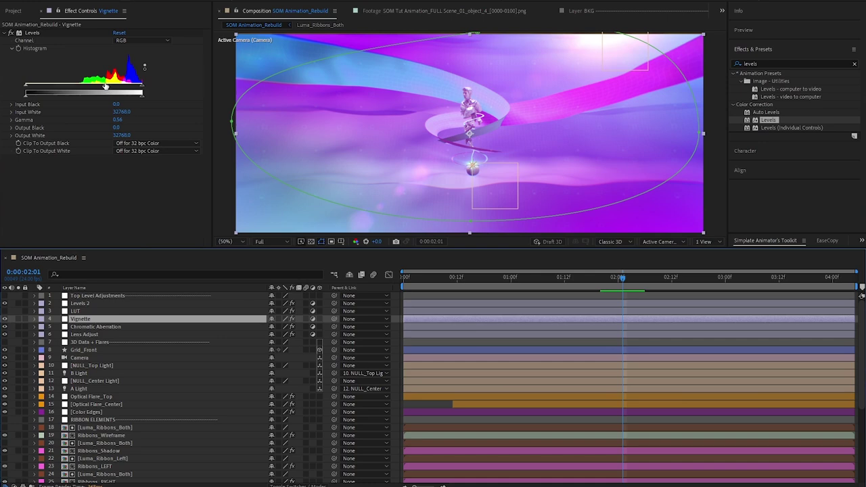
left_click_drag(143, 93, 126, 96)
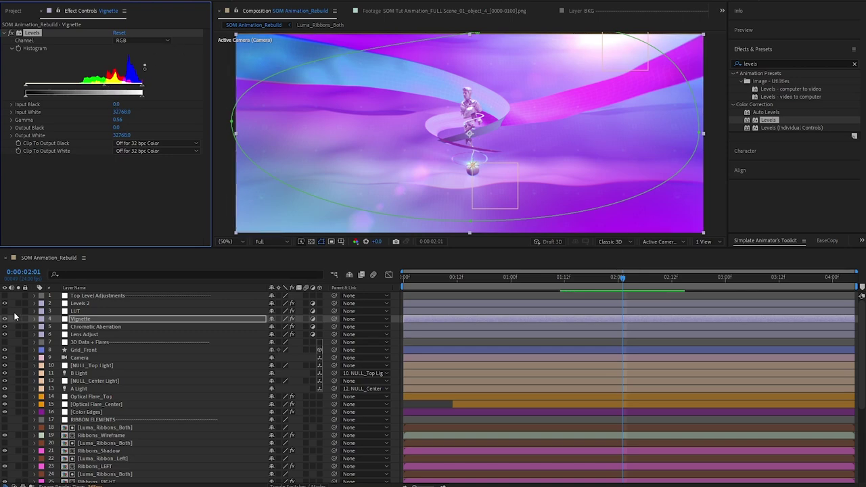
Toggle the Plymouth.cube LUT layer to compare the grade, then lower its Opacity to 30%
key("ctrl+Up")
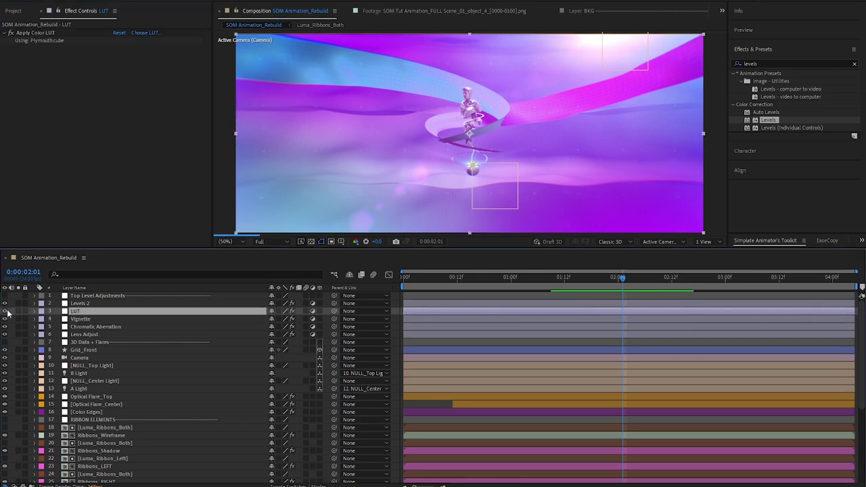
left_click(5, 311)
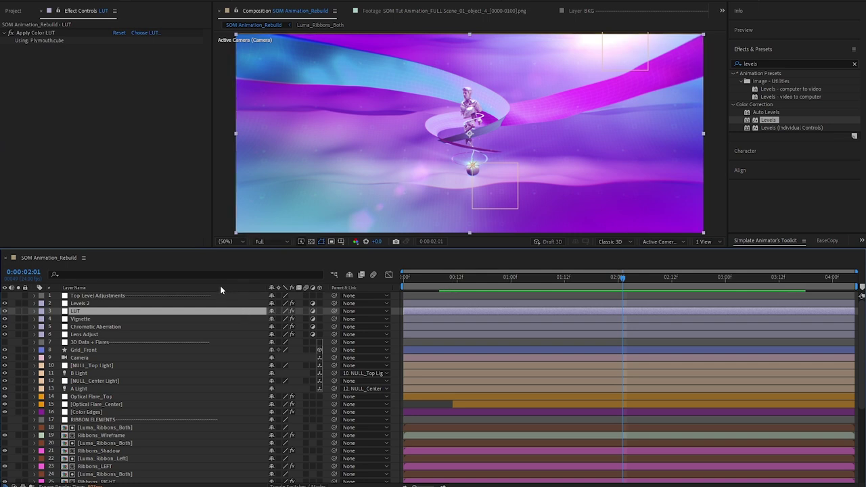
key("t")
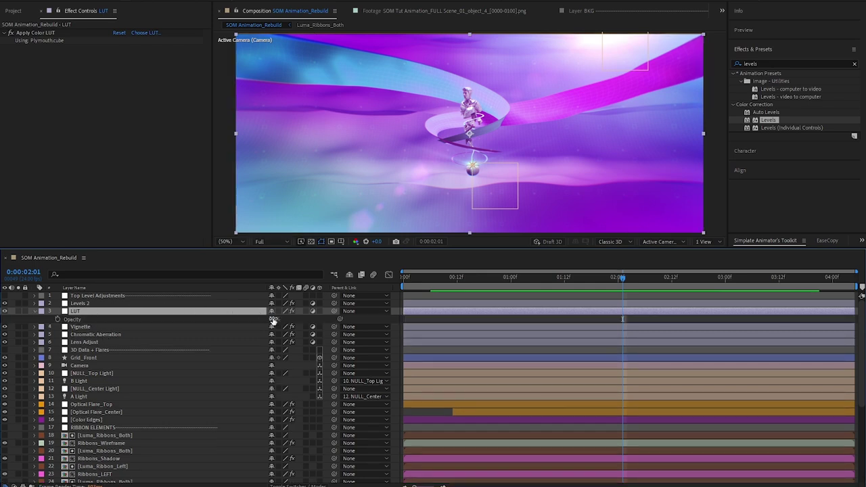
left_click_drag(274, 319, 529, 289)
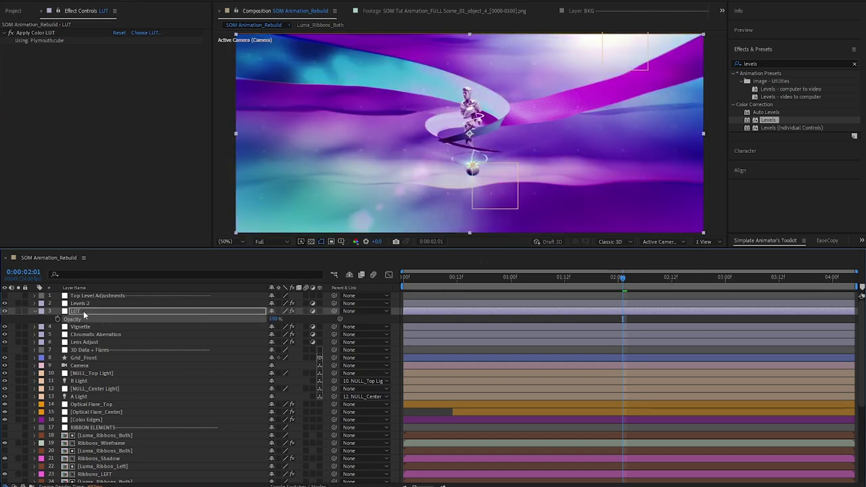
left_click(84, 314)
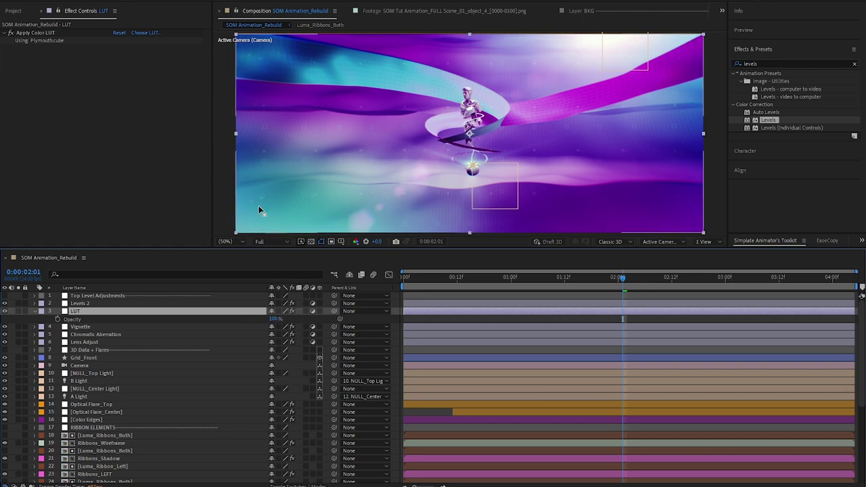
left_click(28, 43)
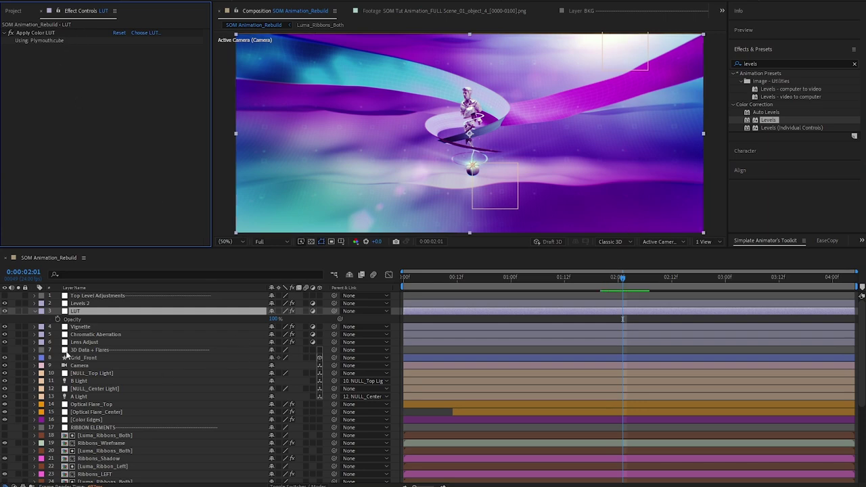
left_click(270, 322)
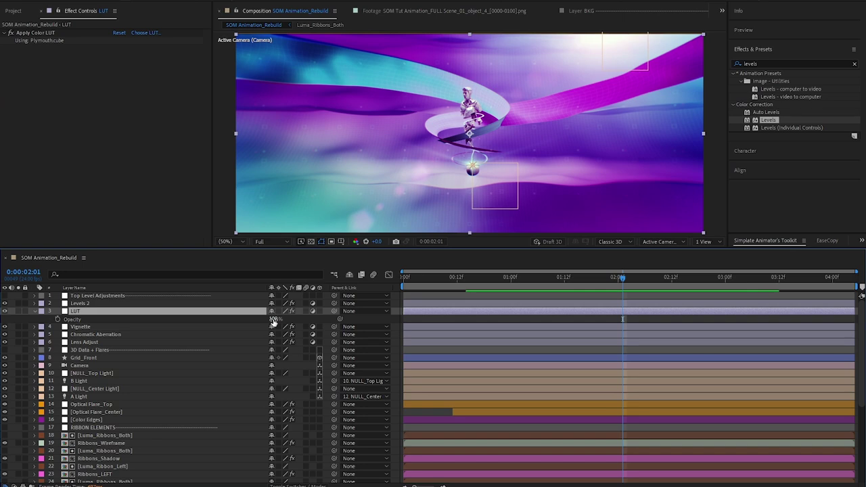
left_click_drag(274, 318, 260, 314)
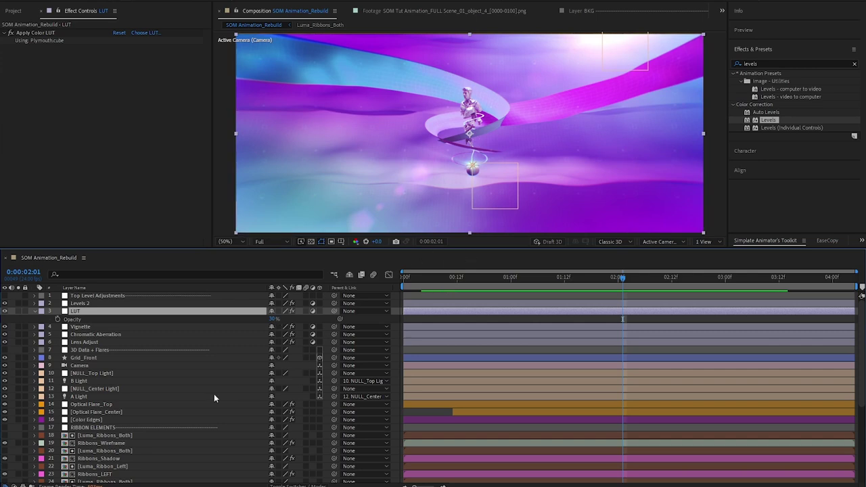
left_click(138, 296)
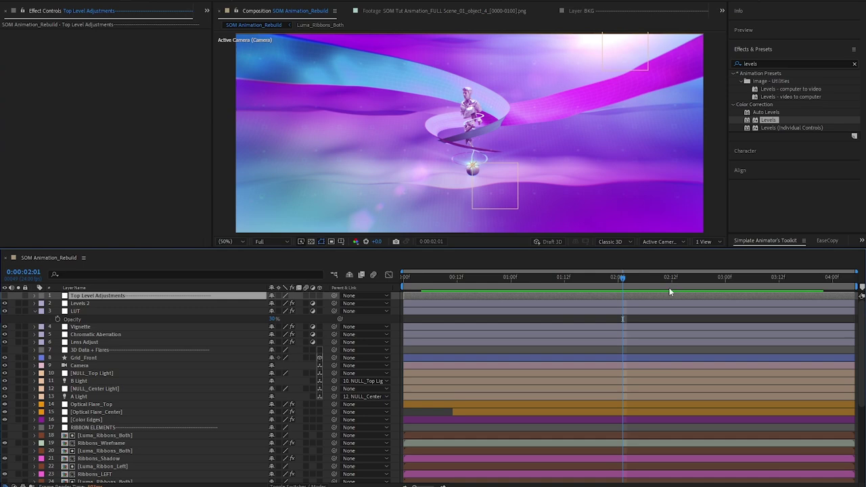
Play the composition from its first frame, then scrub to 0:00:02:03 to view the graphics
scroll(476, 383, "down", 5)
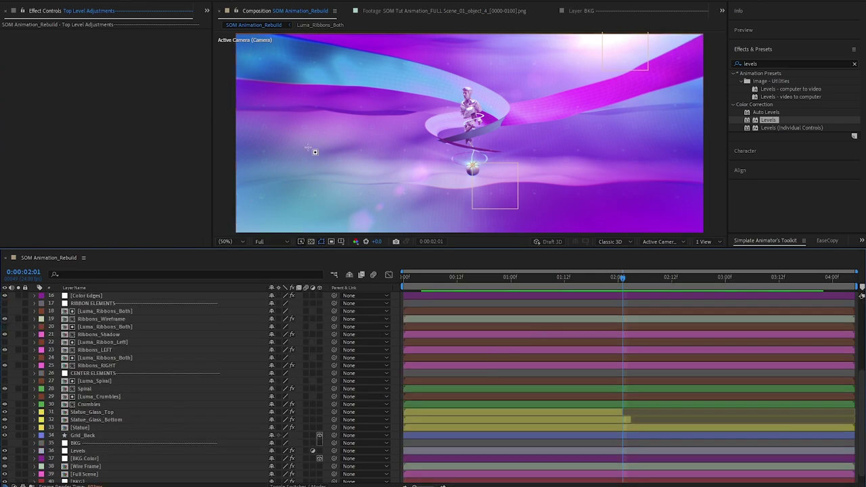
scroll(548, 400, "up", 5)
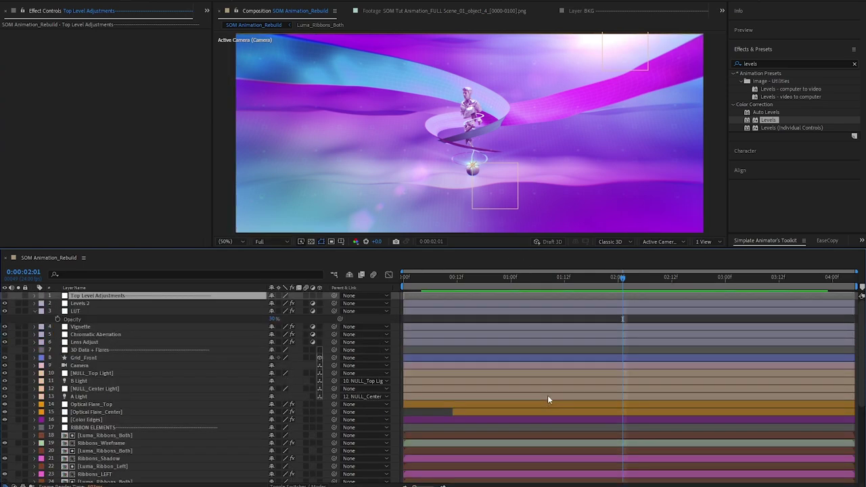
left_click(407, 278)
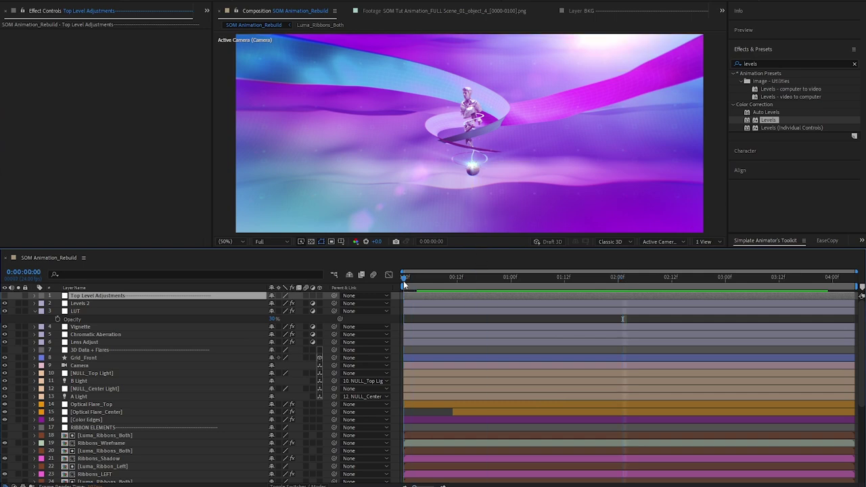
left_click_drag(496, 288, 395, 283)
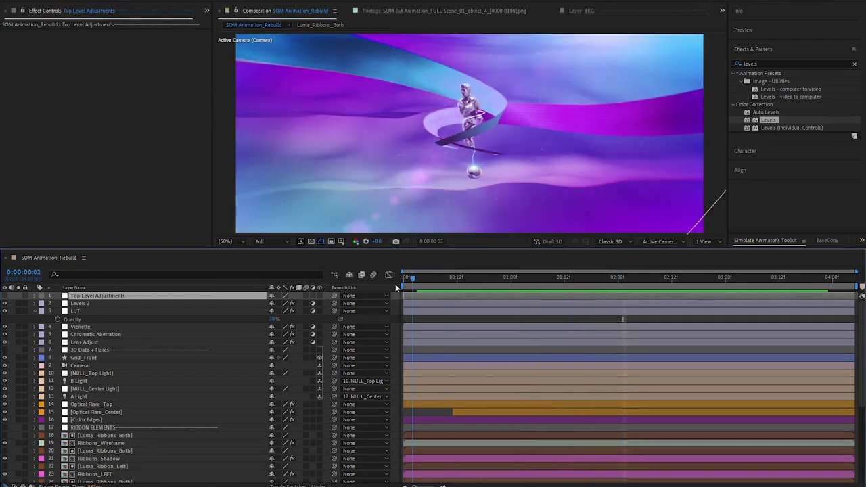
key("space")
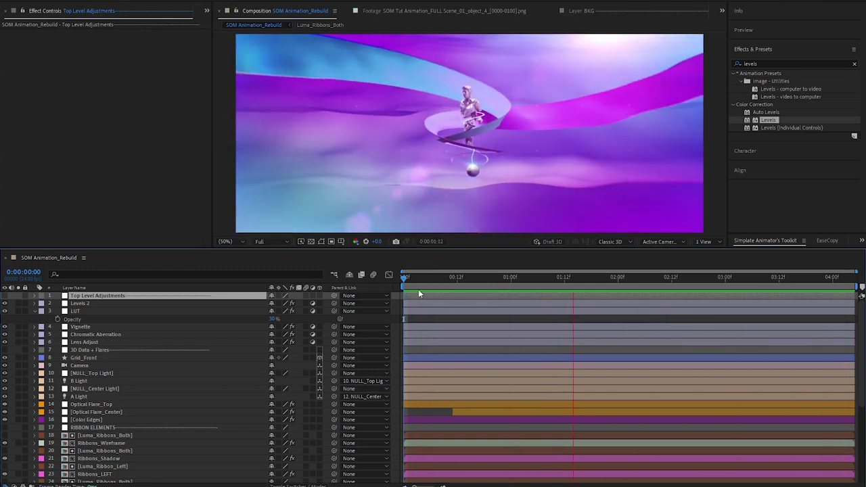
key("space")
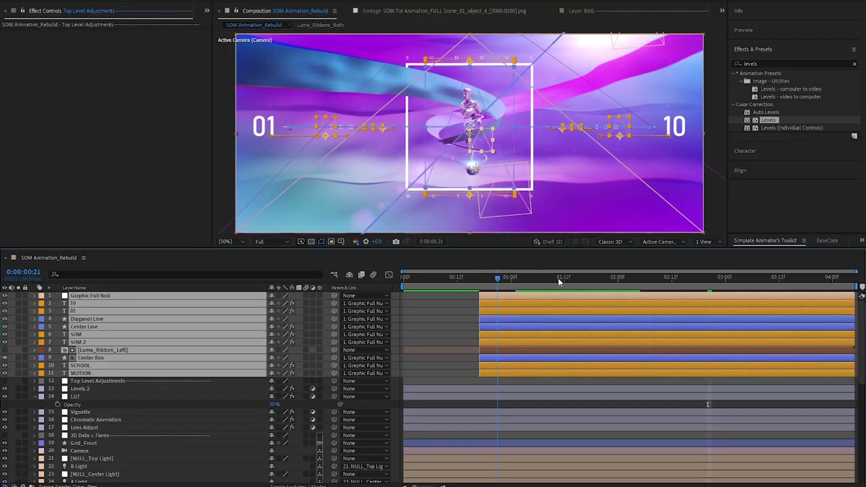
left_click_drag(561, 281, 632, 281)
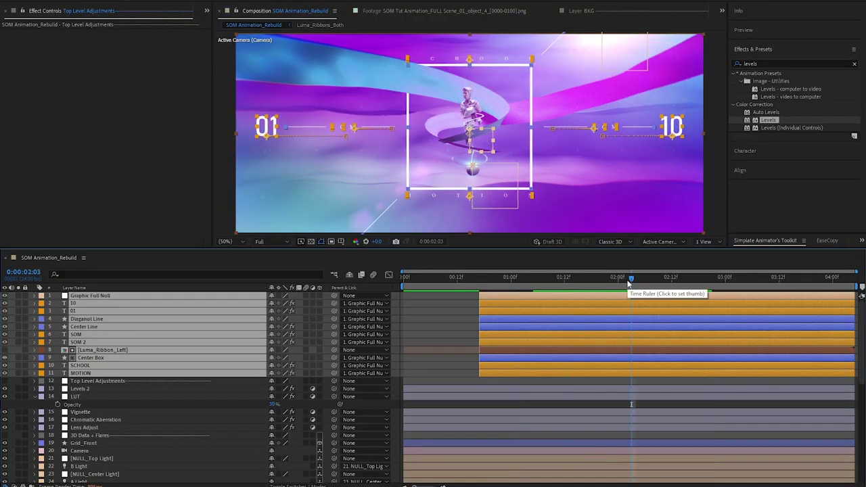
Preview the animation's opening frames from the start, replaying from around 0:00:00:17
key("F2")
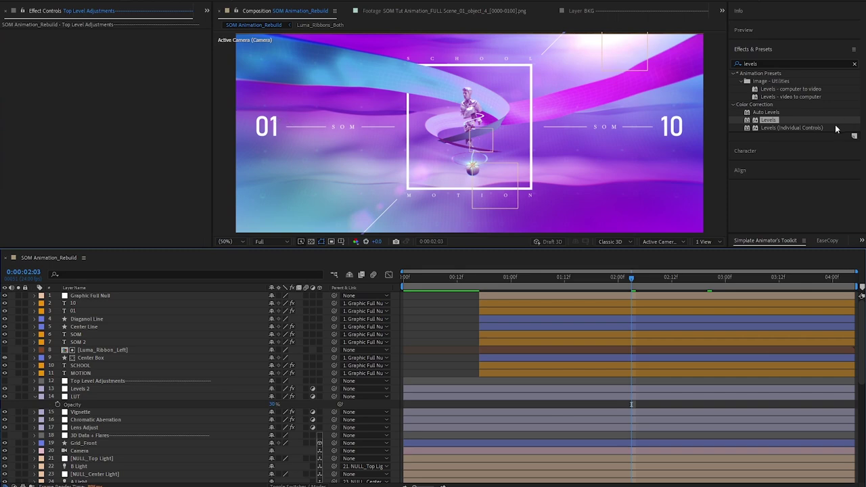
left_click(493, 277)
left_click_drag(492, 278, 481, 276)
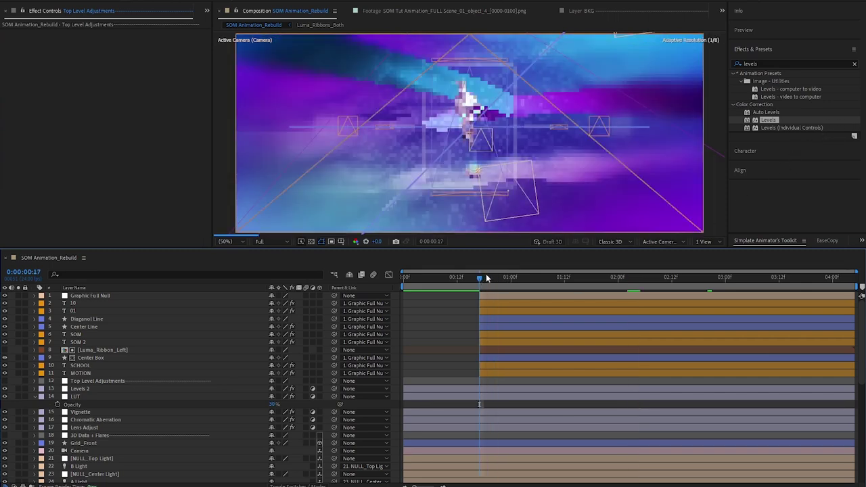
left_click_drag(481, 279, 405, 281)
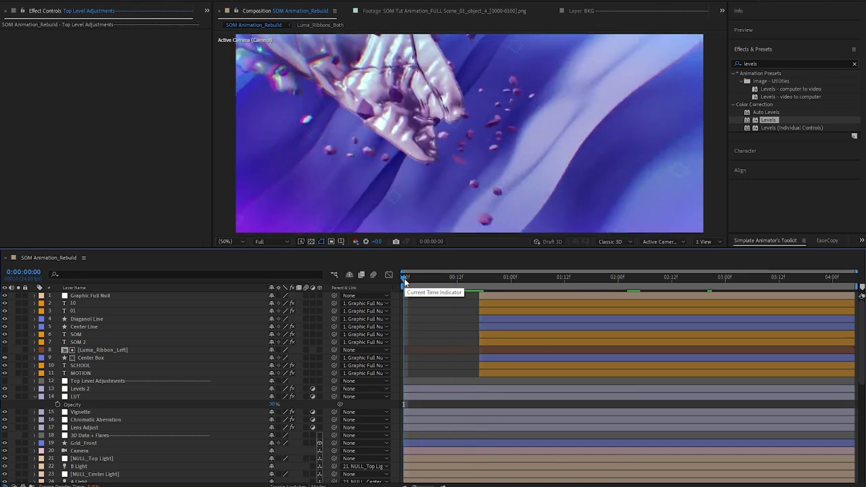
key("space")
key("space")
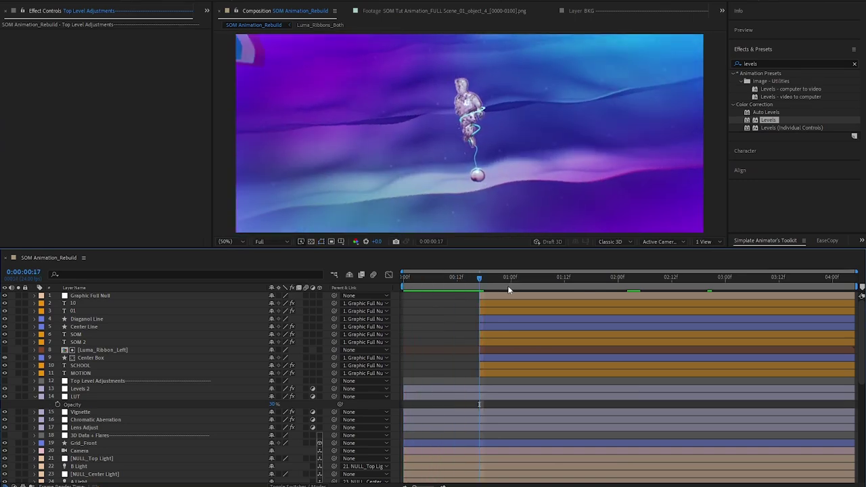
left_click(497, 296)
left_click_drag(479, 277, 403, 278)
key("space")
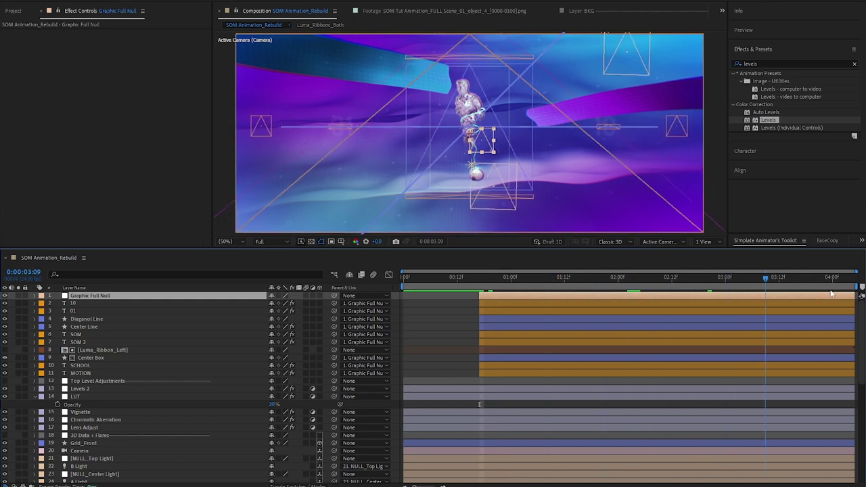
left_click(480, 277)
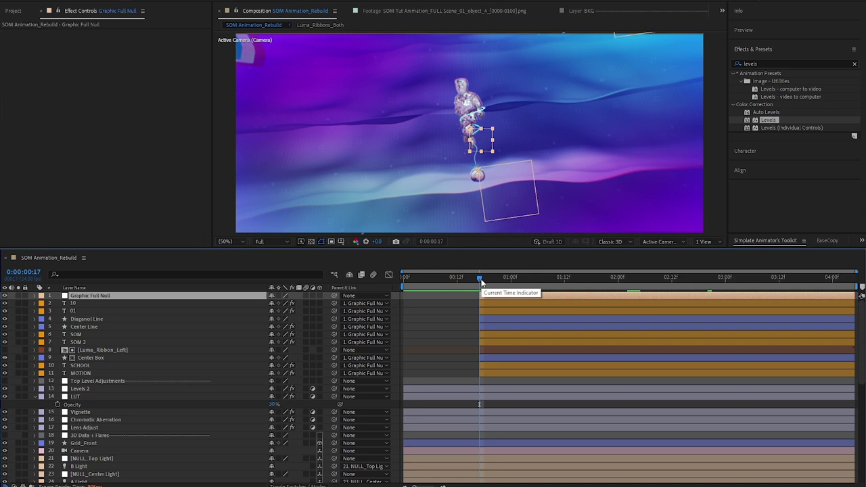
mouse_move(480, 278)
left_mouse_down()
mouse_move(503, 287)
mouse_move(475, 276)
left_mouse_up()
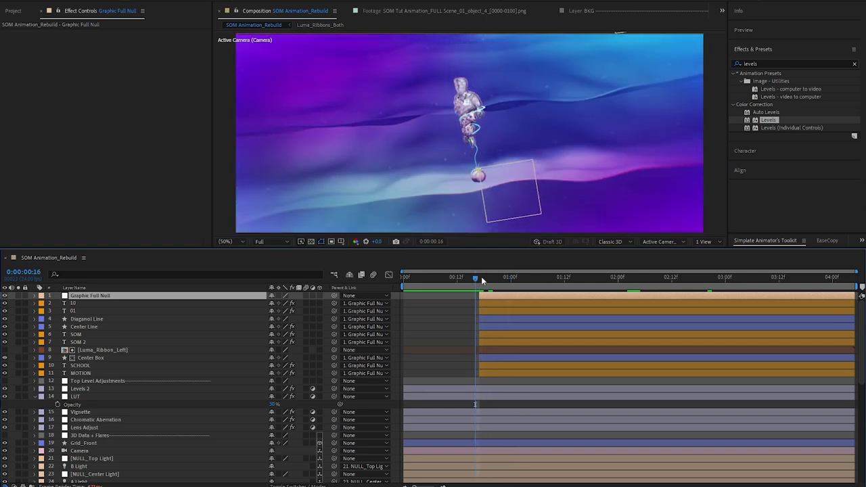
key("space")
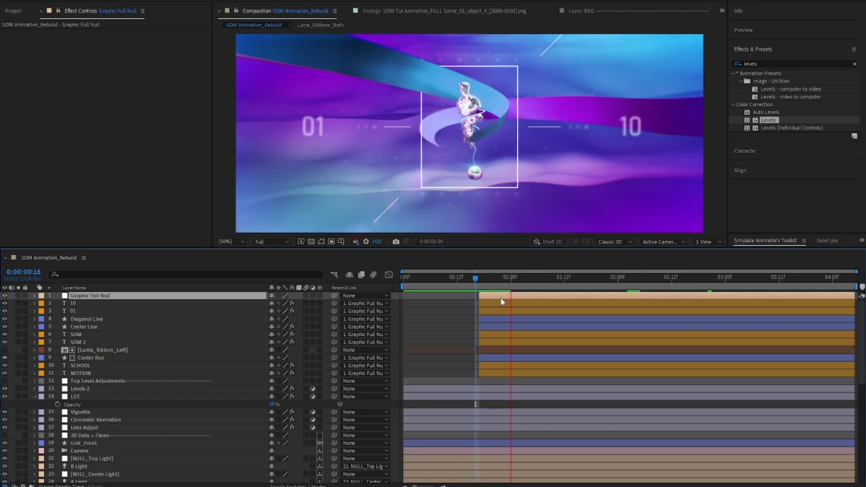
Set the Center Box layer's track matte to No Track Matte
left_click(501, 357)
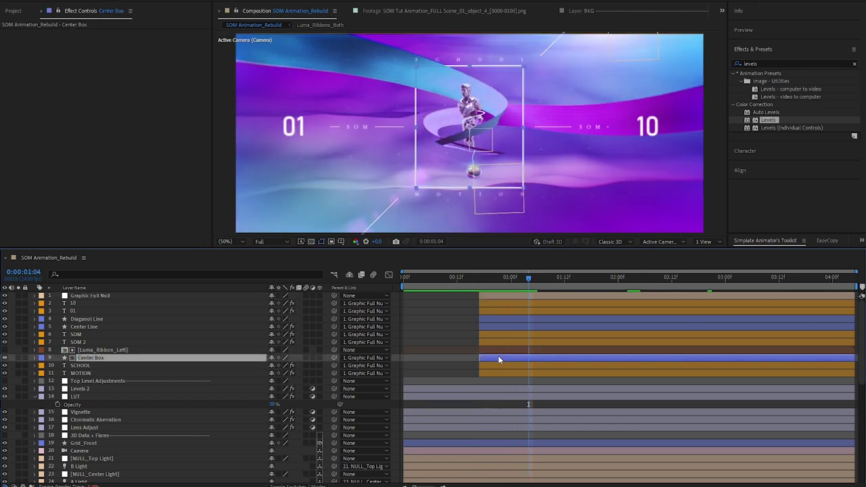
key("F4")
left_click(318, 357)
left_click(328, 368)
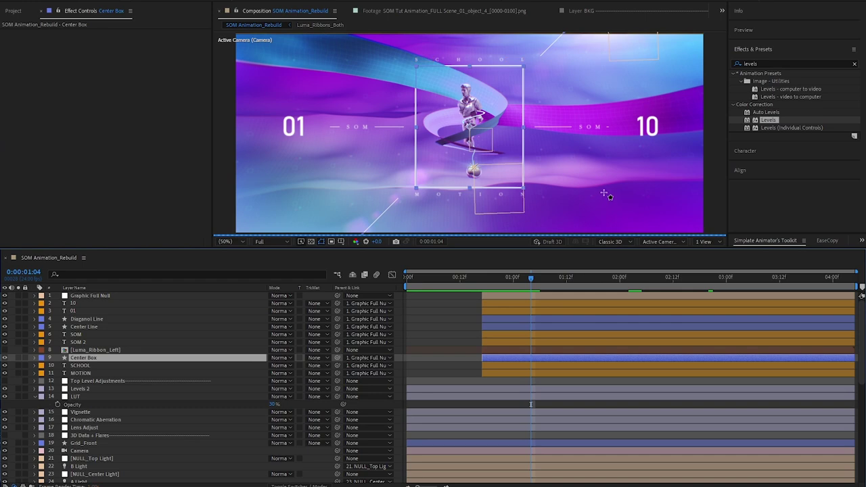
Preview the transition from frame 18, then stop at 0:00:01:11 on the SOM 2 layer
left_click_drag(513, 277, 481, 280)
key("space")
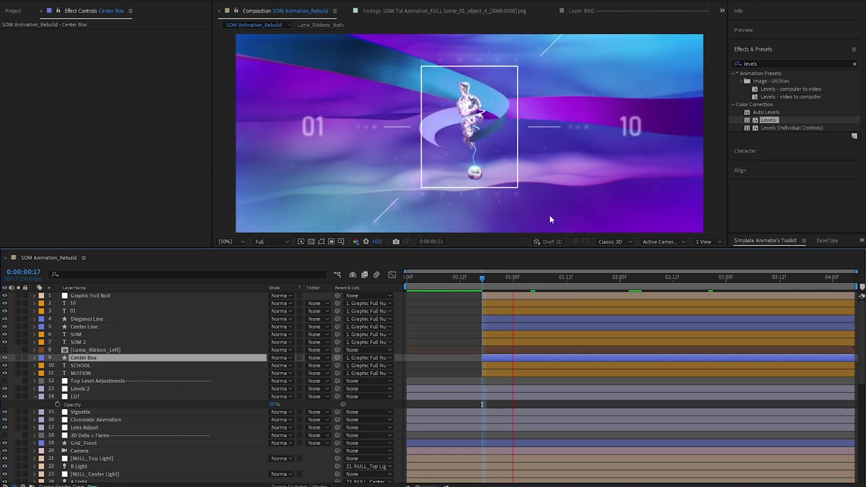
key("space")
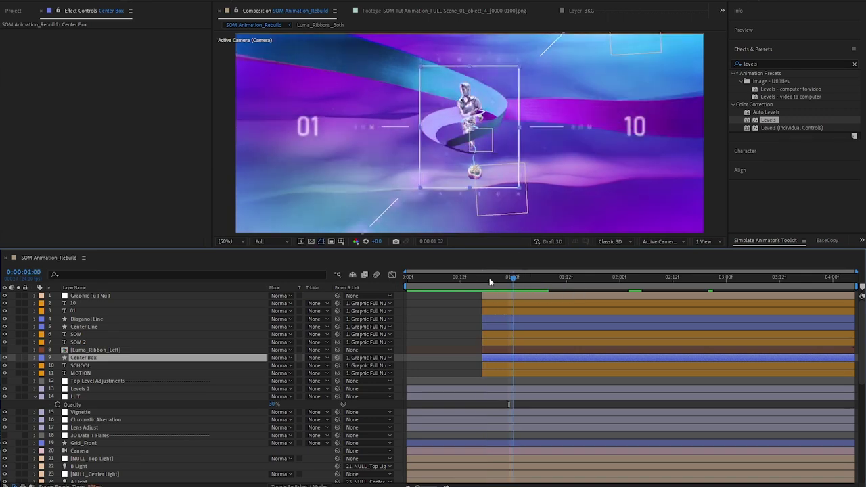
key("space")
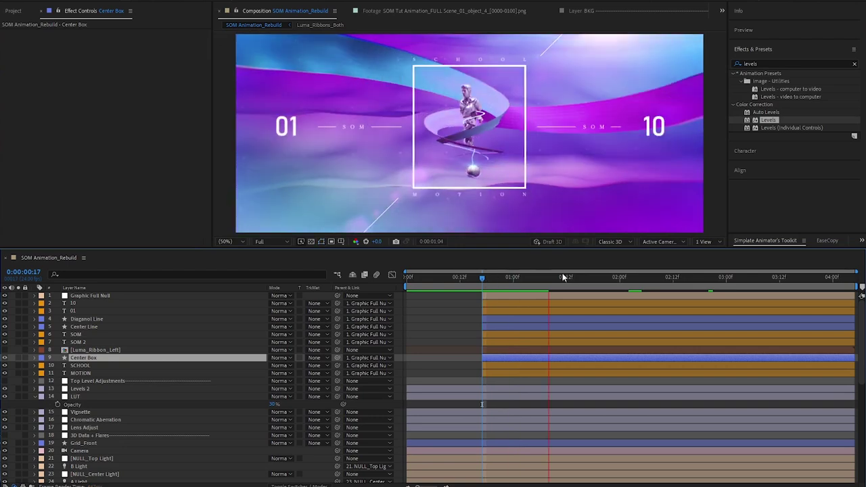
left_click(561, 277)
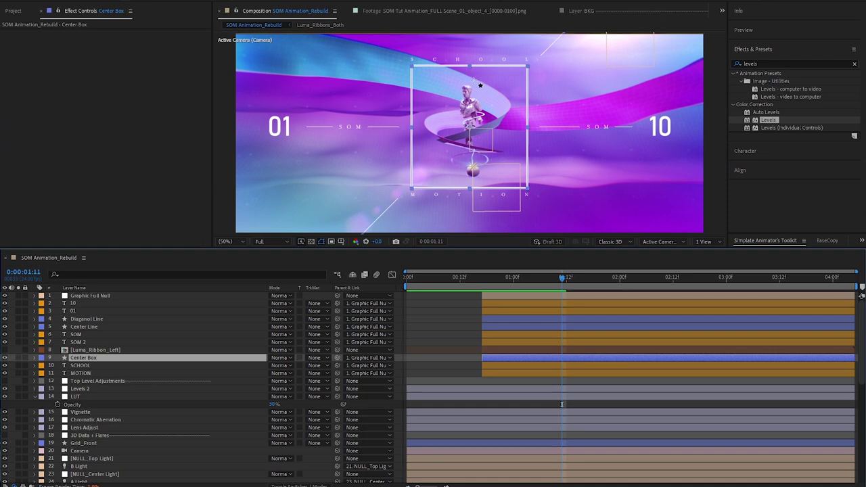
left_click(101, 342)
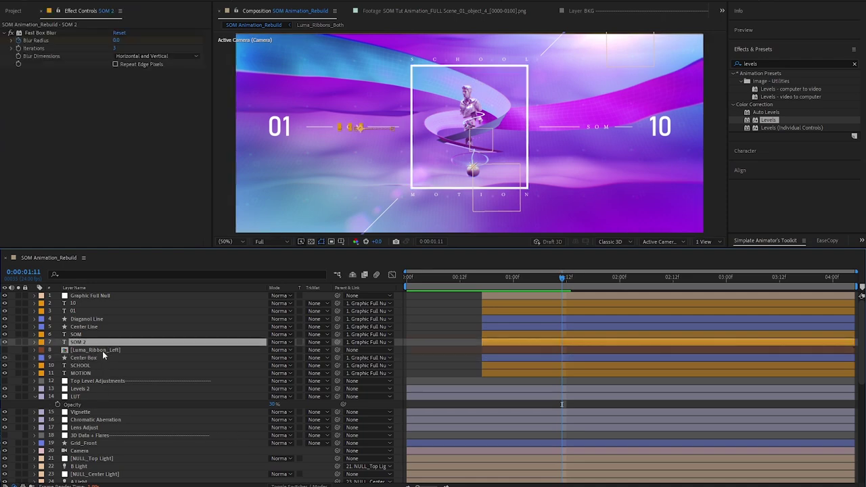
Inspect the Luma_Ribbon_Left precomp, then return and select the Center Box layer
double_click(101, 351)
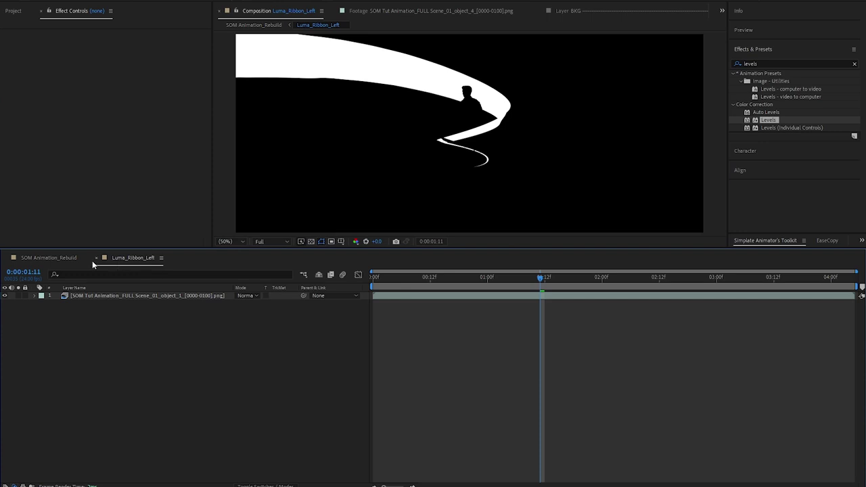
left_click(97, 258)
left_click(98, 359)
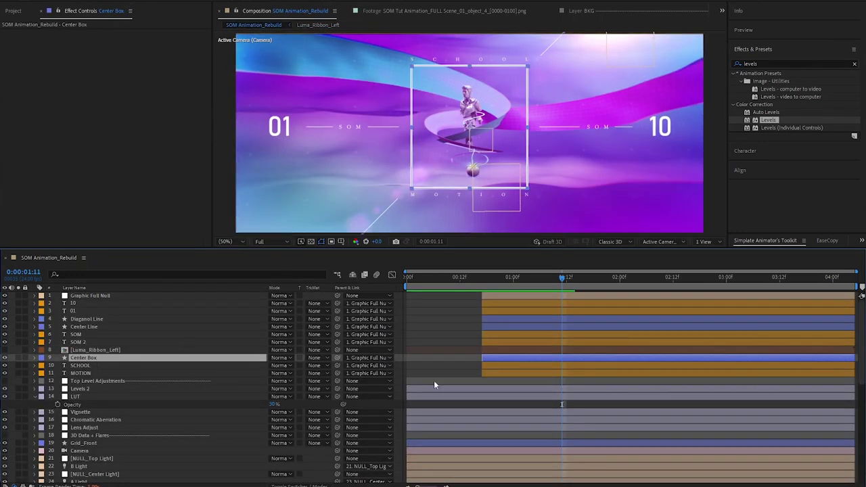
key("F4")
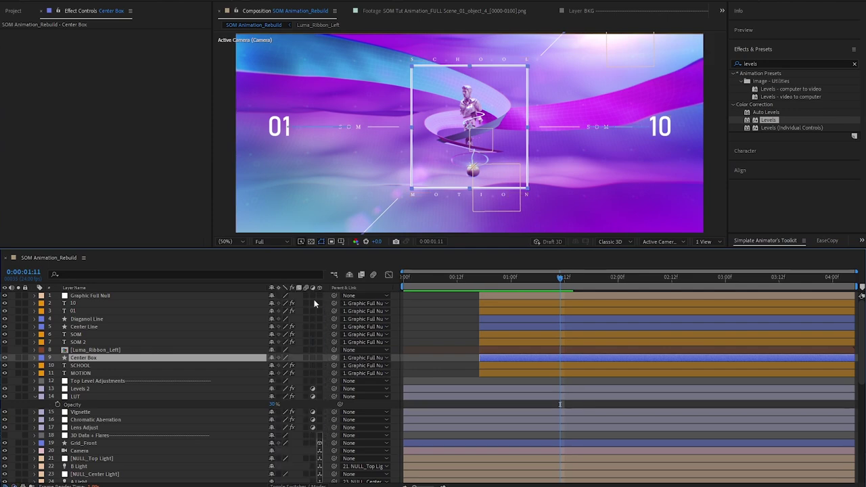
left_click(78, 351)
left_click(81, 358)
Set Center Box's track matte to Luma Matte from Luma_Ribbon_Left and return to 0:00:01:06
key("F4")
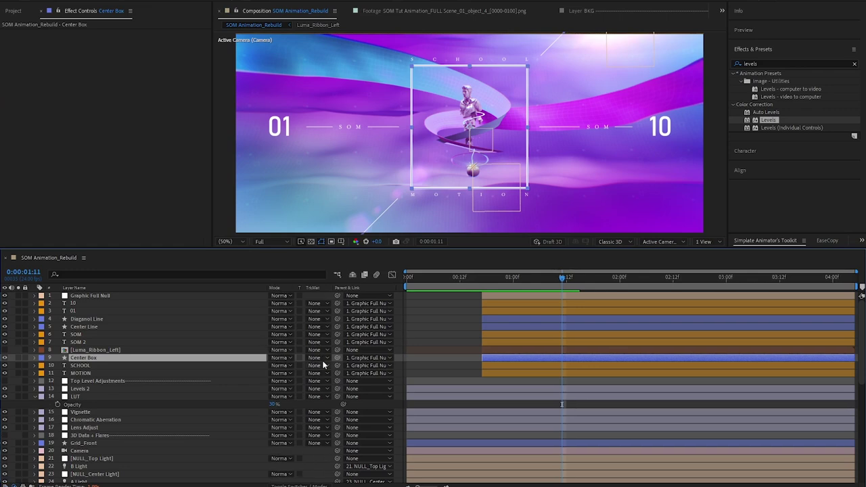
left_click(321, 359)
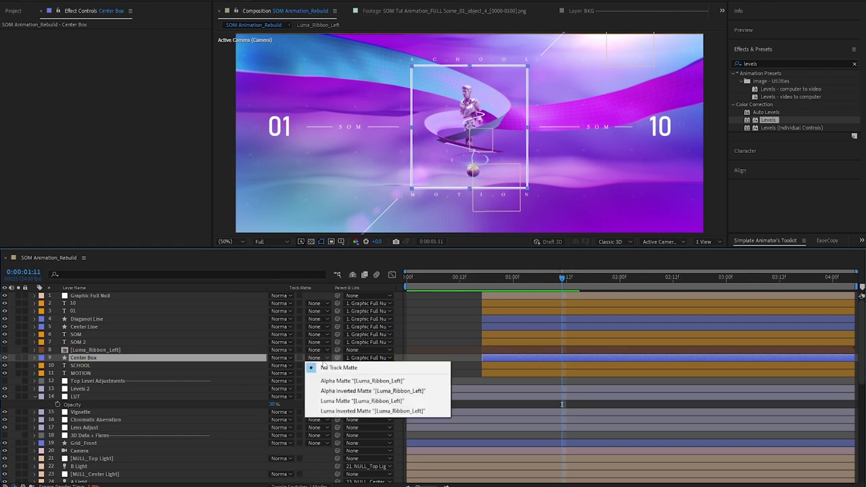
left_click(343, 400)
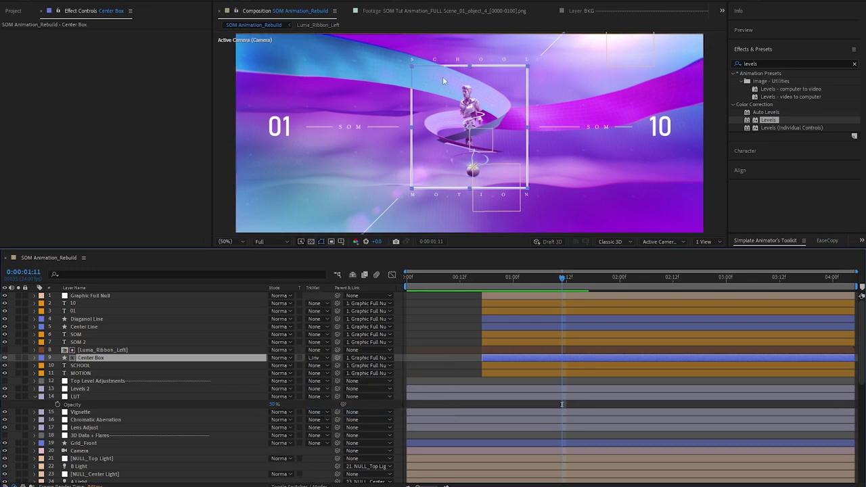
left_click(435, 325)
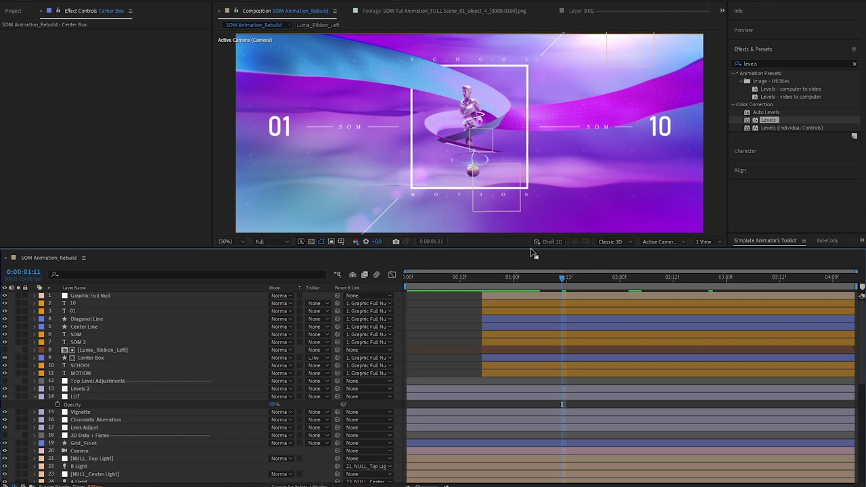
left_click_drag(557, 283, 540, 280)
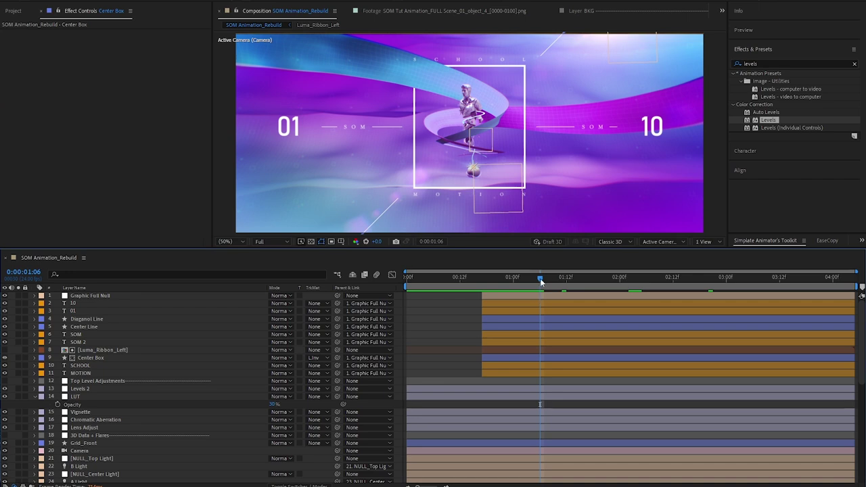
Reveal keyframes for layers 10 through MOTION and scrub the title animation to 0:00:02:09
left_click(540, 278)
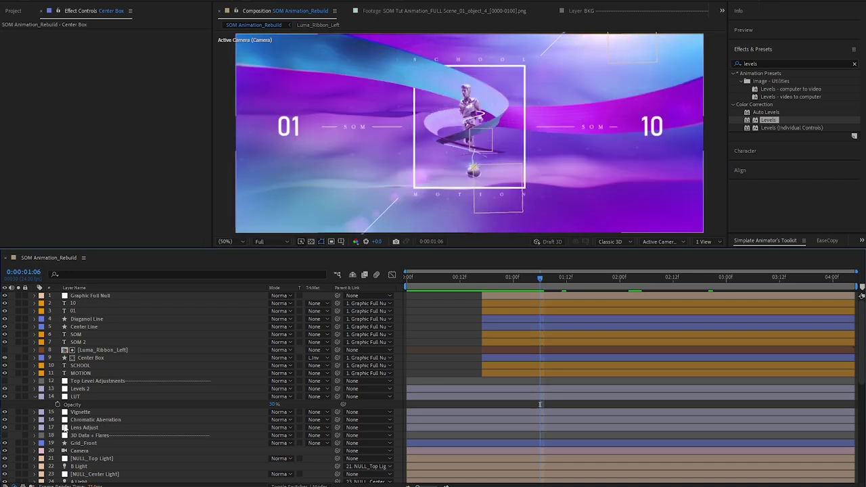
left_click(32, 399)
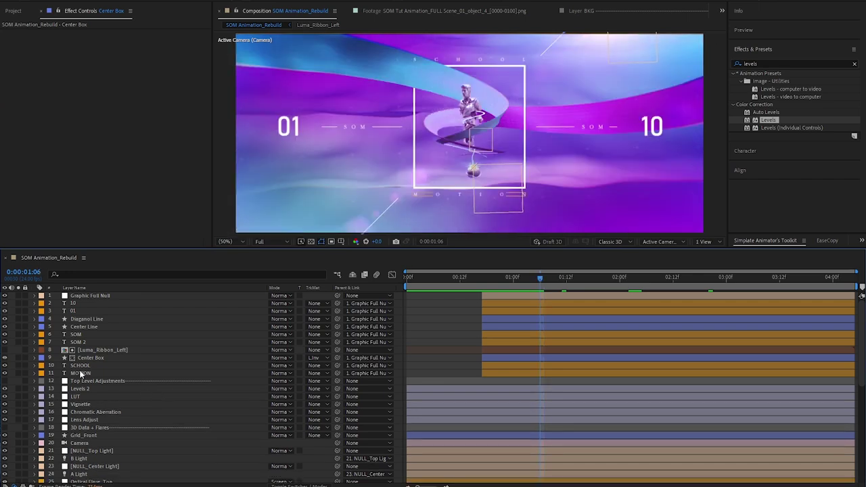
left_click(81, 365)
left_click(75, 303)
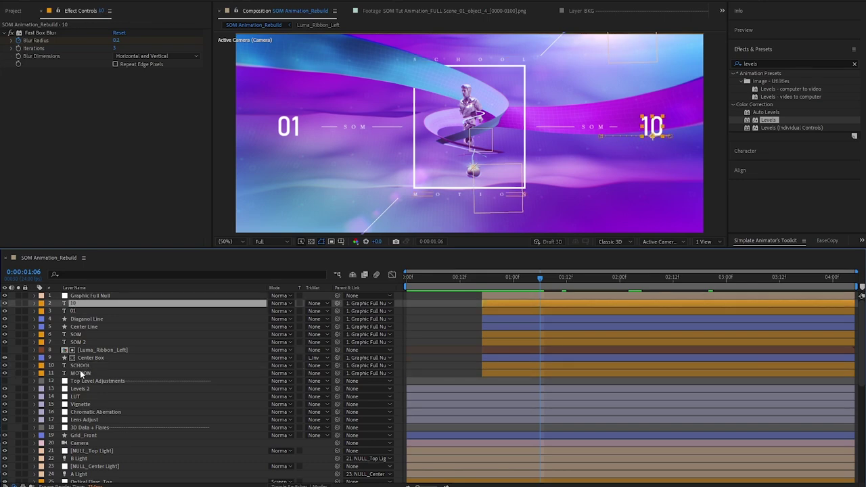
left_click(79, 373, "shift")
key("u")
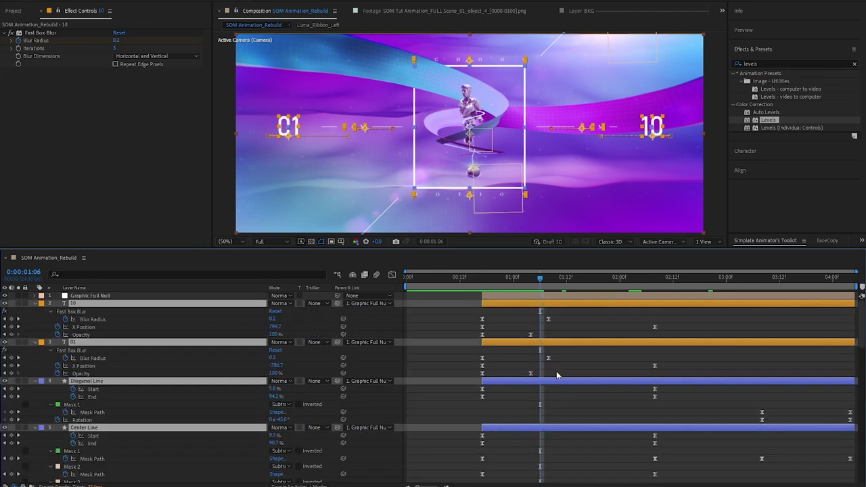
scroll(556, 371, "down", 5)
left_click(484, 285)
left_click_drag(484, 288, 753, 293)
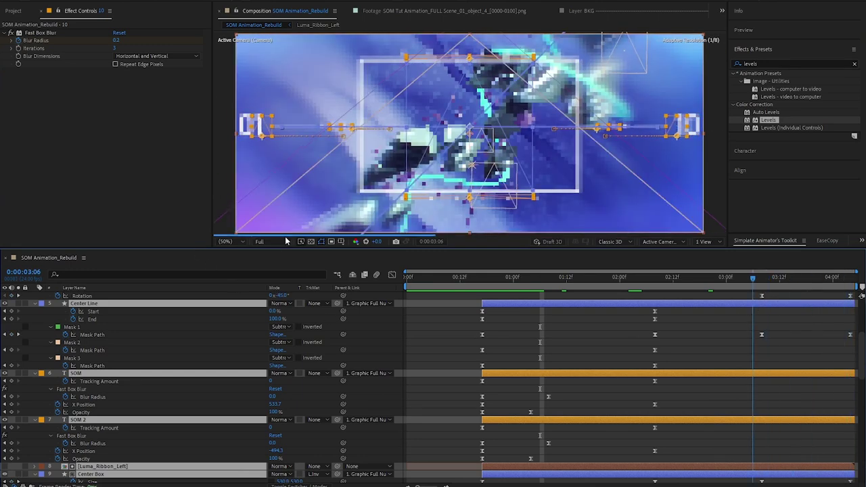
At Third resolution, scrub from 0:00:01:02 to 0:00:02:20, then collapse all properties
left_click(270, 241)
left_click(267, 282)
left_click(519, 278)
left_click_drag(484, 284, 567, 287)
left_click_drag(624, 284, 706, 279)
scroll(617, 403, "down", 3)
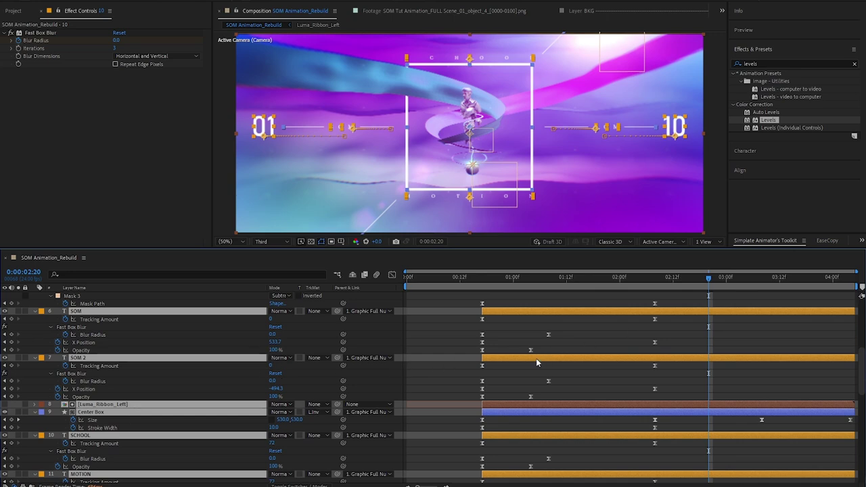
key("u")
left_click(434, 324)
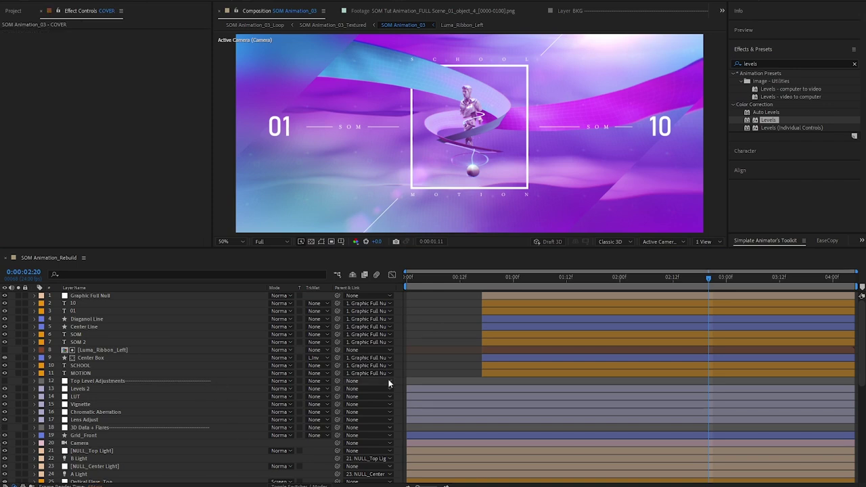
Paste the [COVER], Corner_Transform and Corner_Blur layers above Top Level Adjustments
left_click(422, 381)
key("ctrl+v")
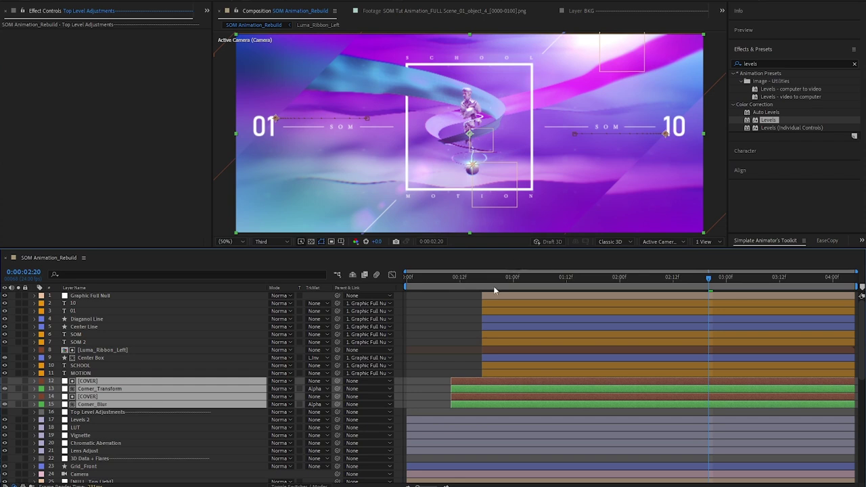
left_click(5, 397)
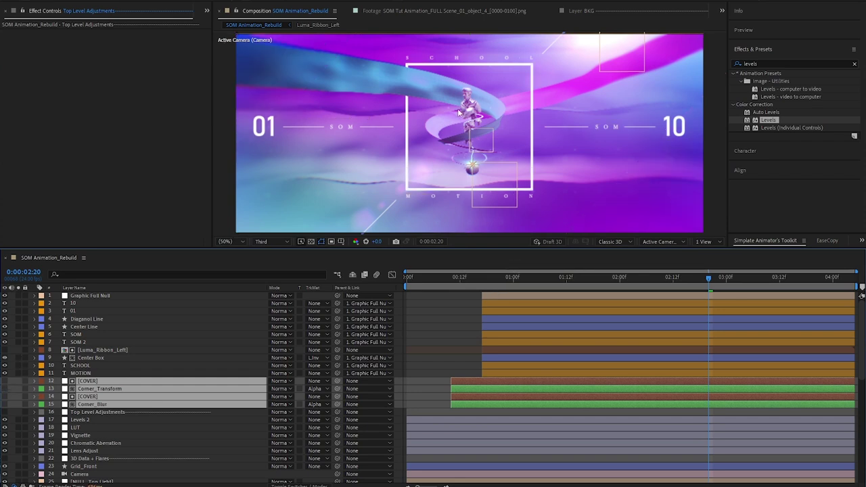
left_click(468, 343)
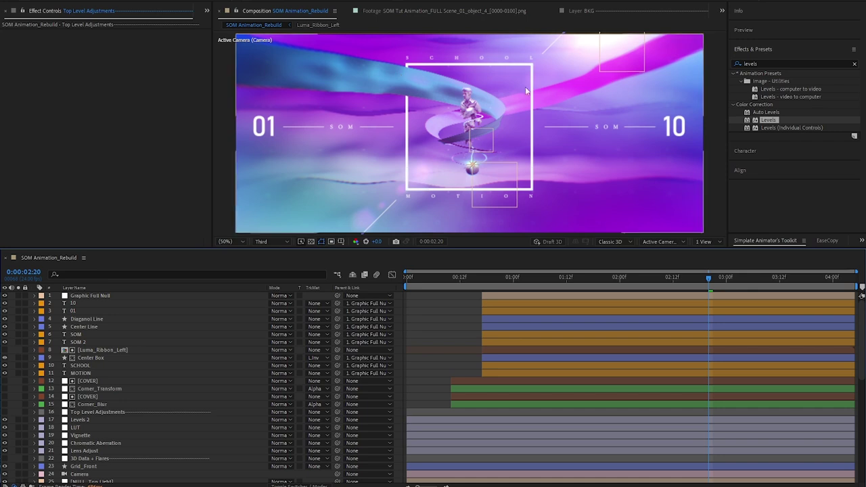
Set the preview resolution back to Full and select Corner_Transform and Corner_Blur
left_click(284, 242)
left_click(281, 264)
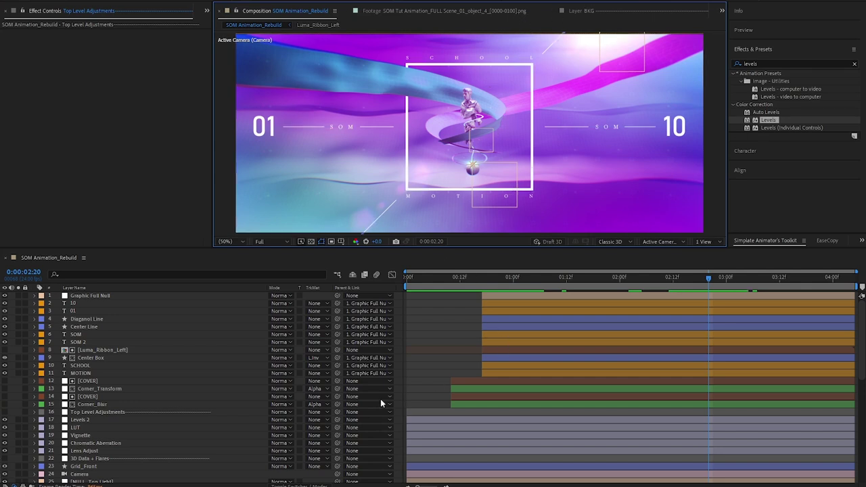
left_click(91, 388)
left_click(85, 404, "ctrl")
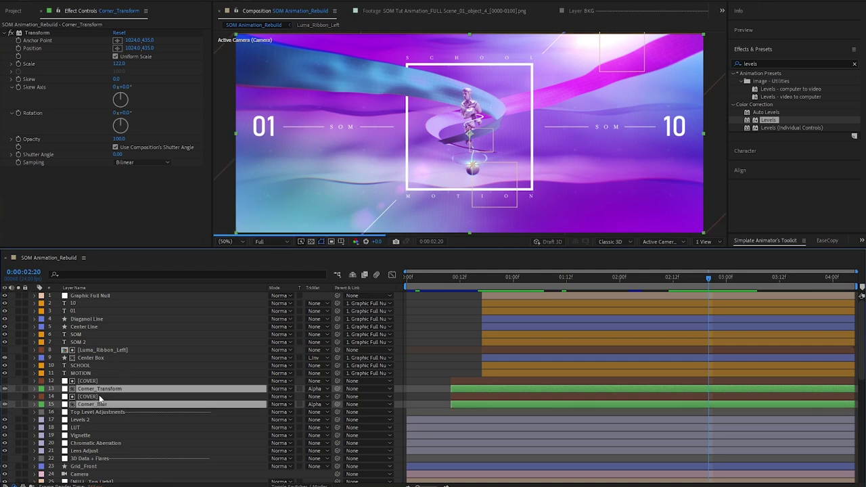
Reveal the upper COVER layer's X Position and Scale keyframes and scrub its slide-in to 1:09
left_click(102, 397)
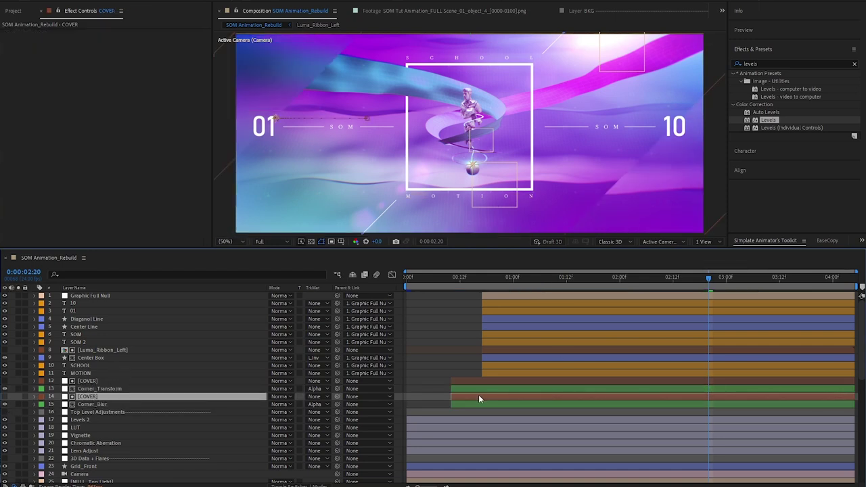
left_click(484, 381)
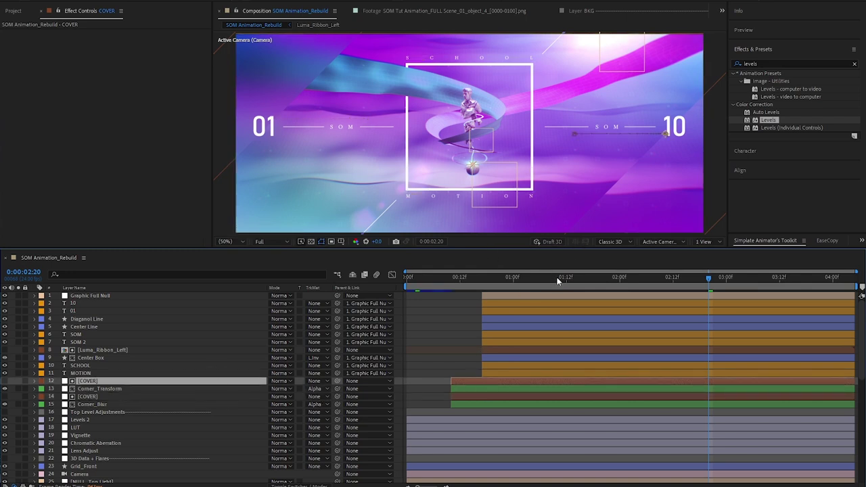
left_click_drag(643, 285, 628, 283)
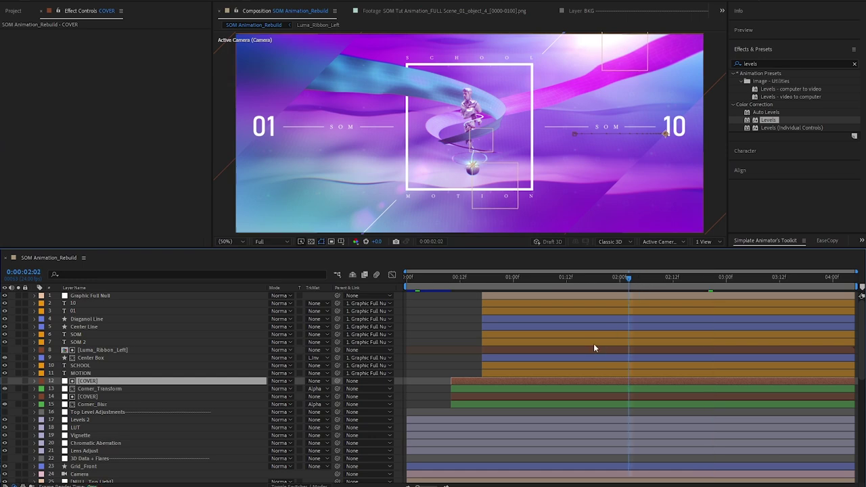
key("u")
left_click_drag(575, 280, 491, 287)
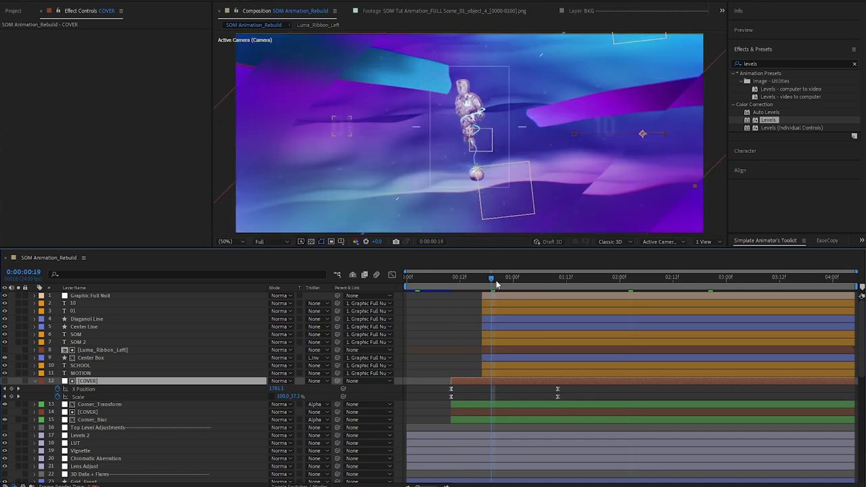
left_click_drag(494, 280, 570, 285)
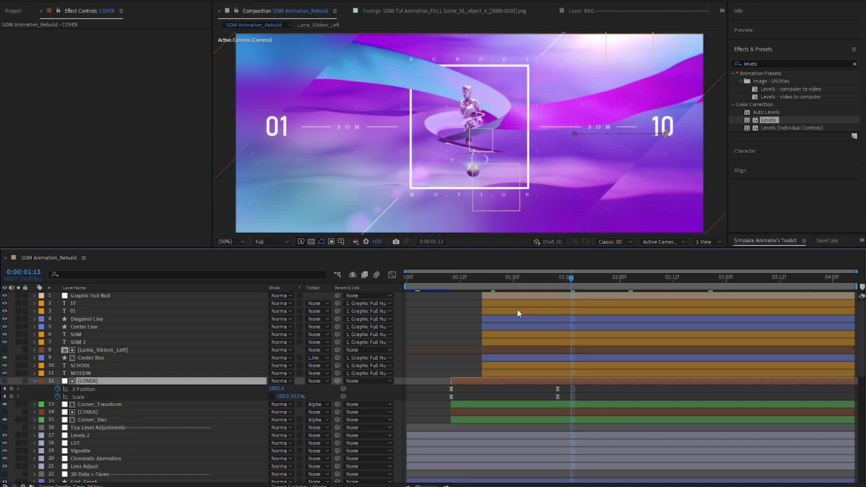
key("i")
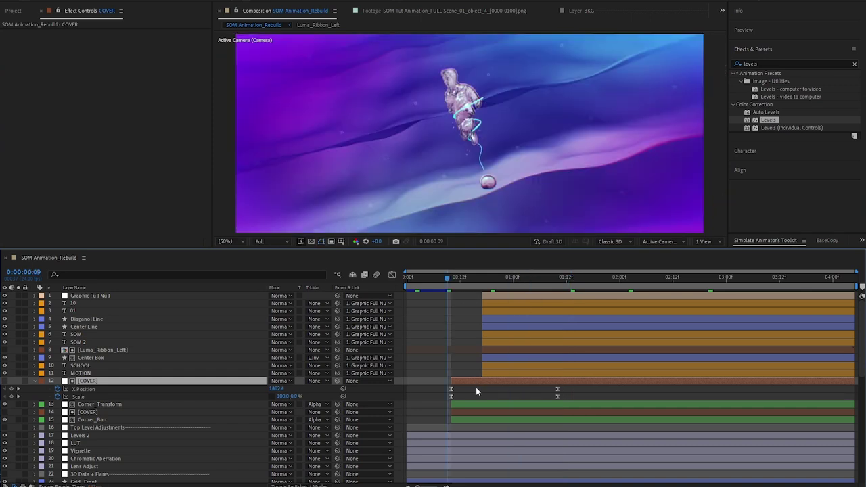
left_click(464, 277)
left_click(553, 277)
left_click(127, 404)
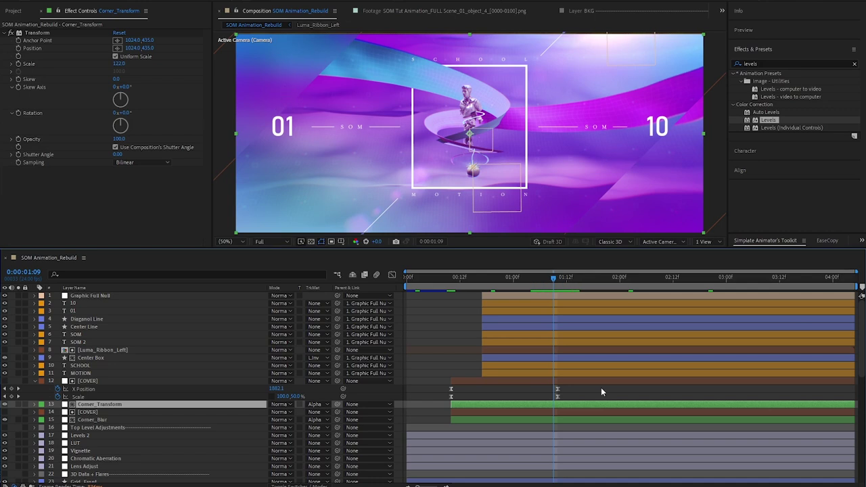
left_click(546, 419)
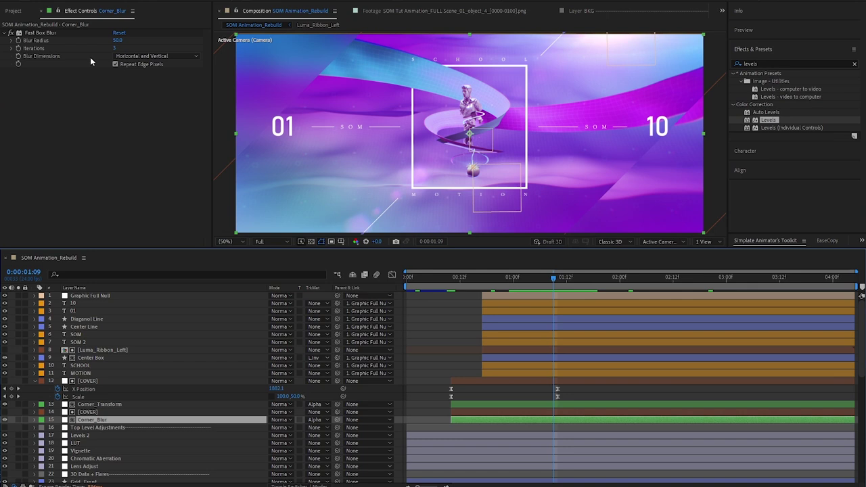
left_click_drag(293, 66, 311, 52)
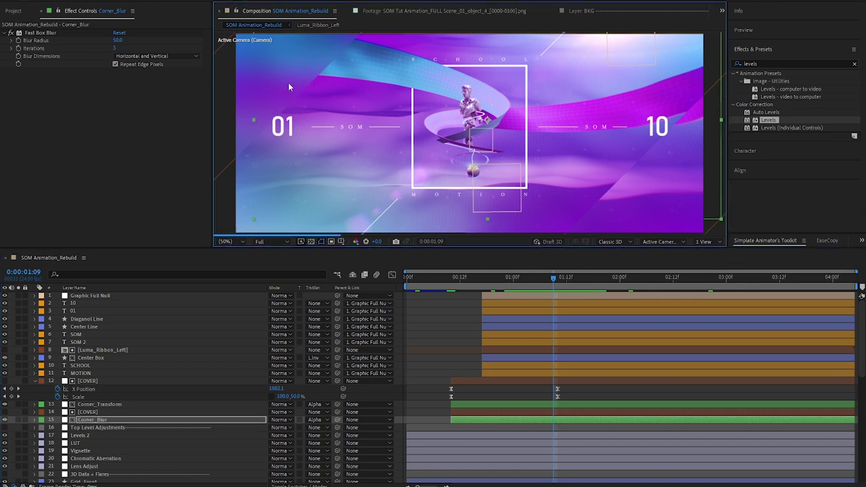
key("ctrl+z")
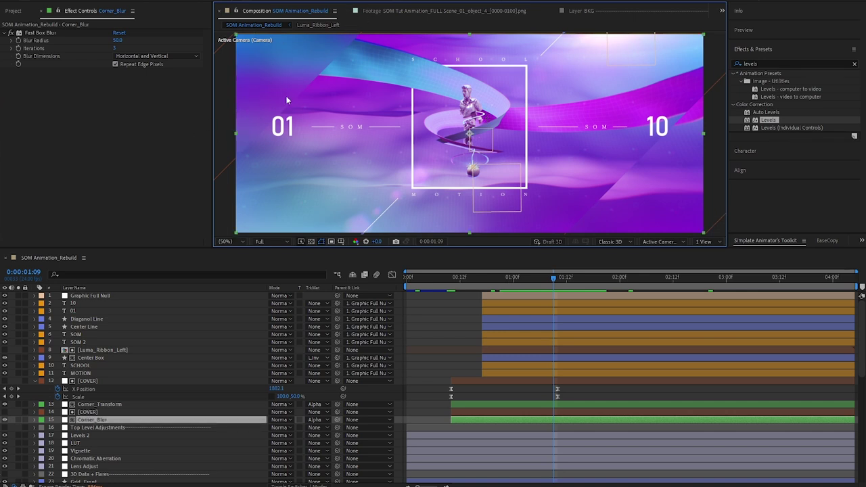
left_click_drag(550, 278, 660, 282)
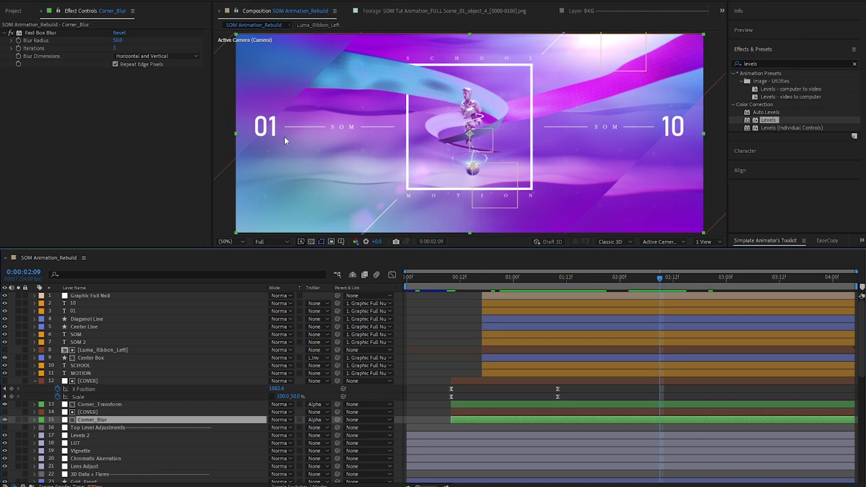
left_click(78, 381)
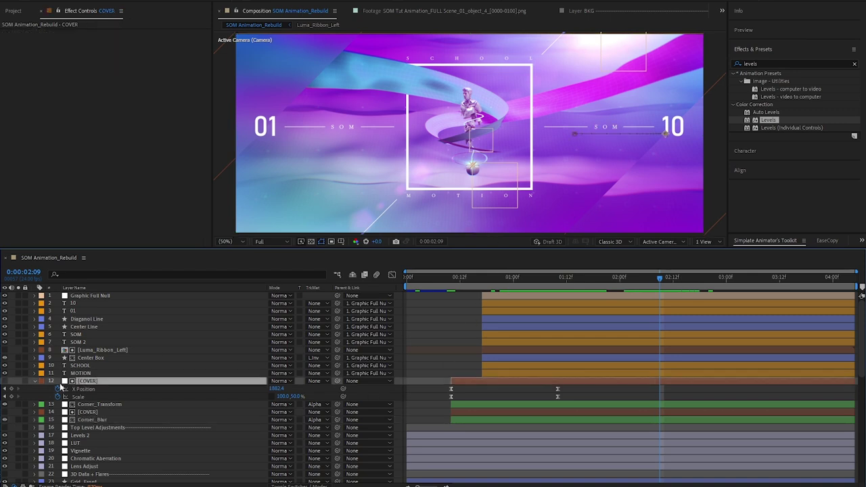
Collapse the COVER layer and paste Grain and In + Out Motion Blur atop the stack
left_click(35, 382)
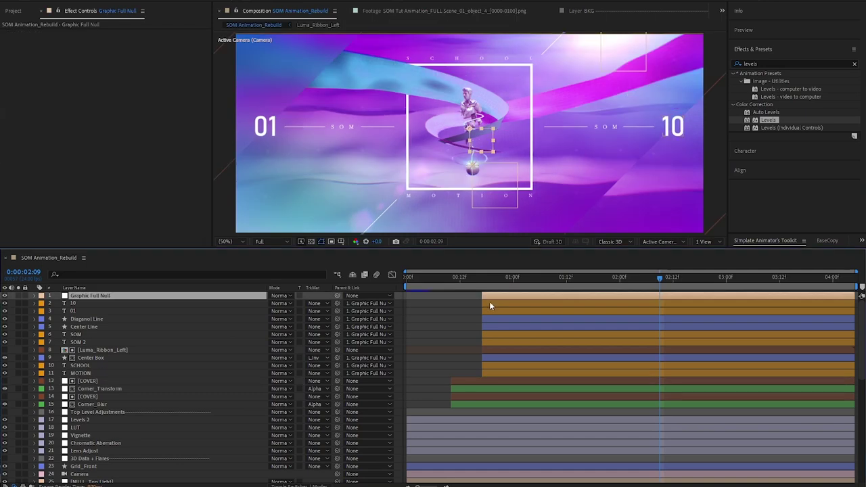
key("ctrl+v")
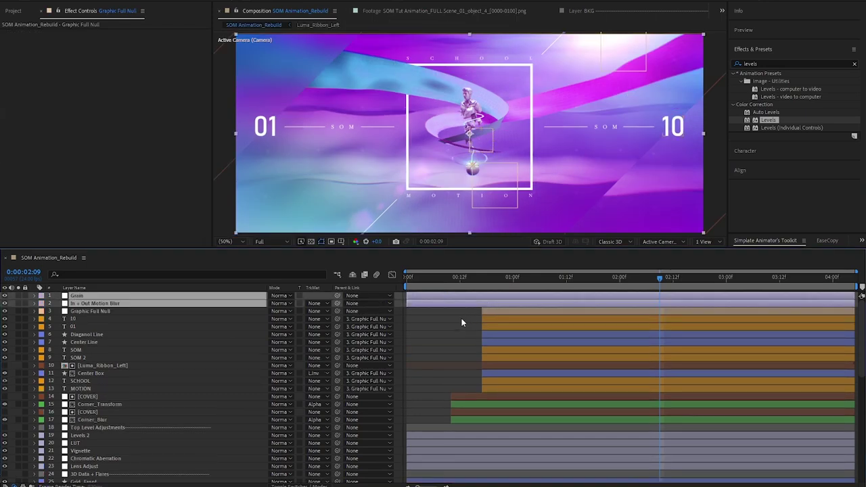
left_click(461, 317)
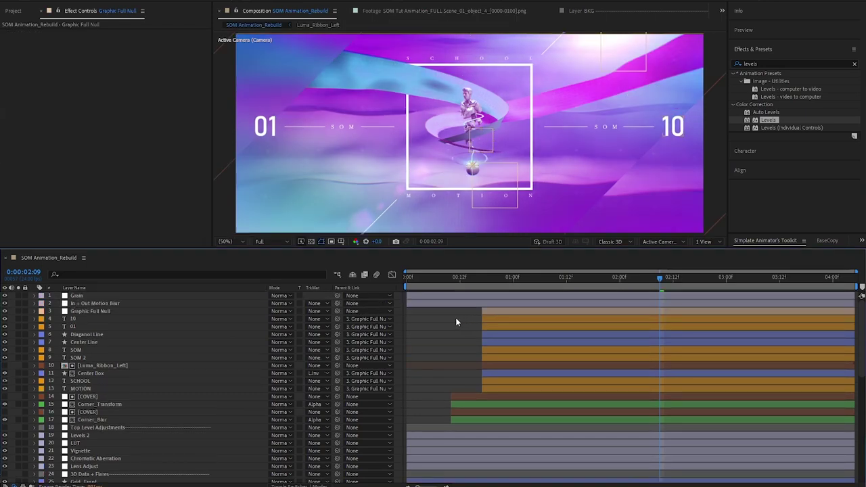
Reveal In + Out Motion Blur's CC Radial Blur Amount keyframes and scrub the intro
left_click(73, 303)
key("u")
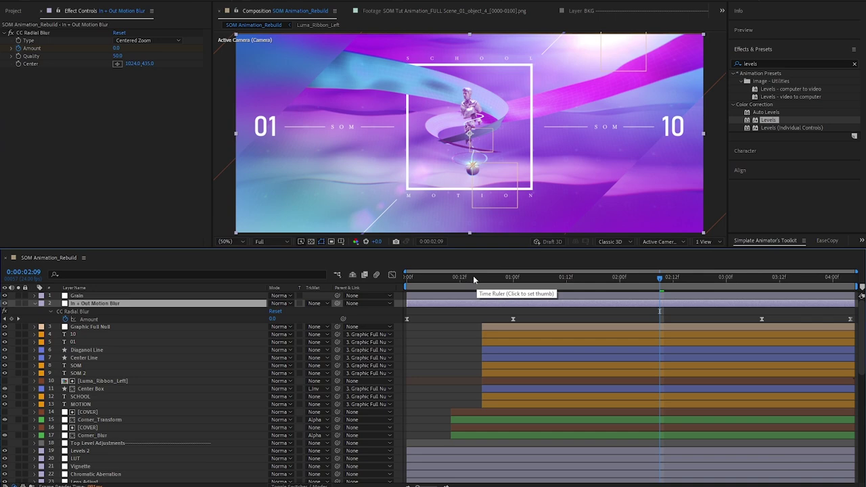
left_click_drag(473, 277, 407, 277)
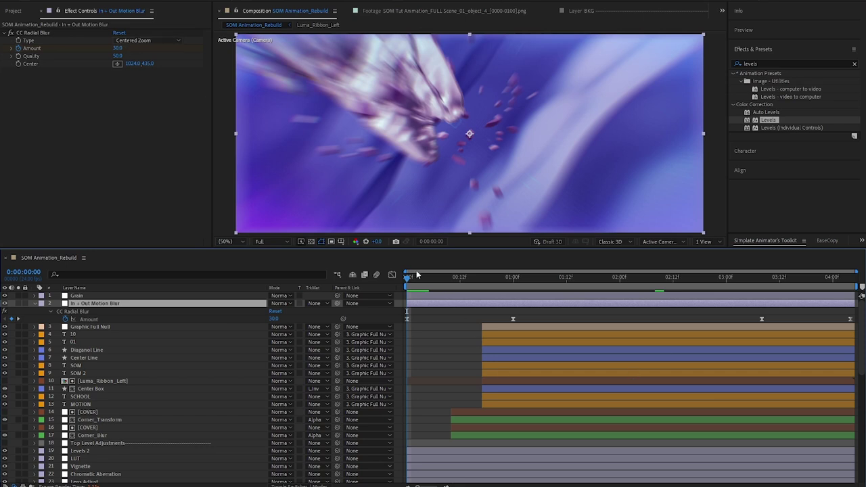
left_click_drag(413, 283, 504, 280)
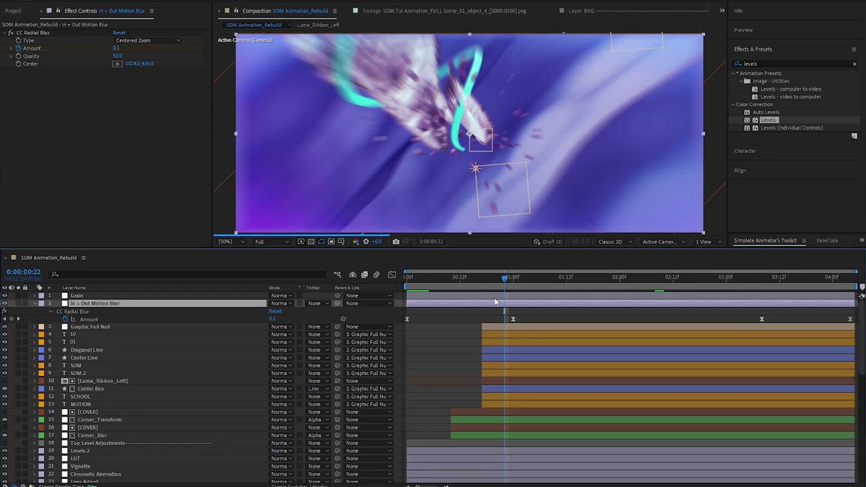
left_click(513, 318)
Inspect the Amount curve easing 30 to 0 and back, play it, then jump to 1:21
key("shift+F3")
left_click_drag(454, 282, 435, 289)
key("space")
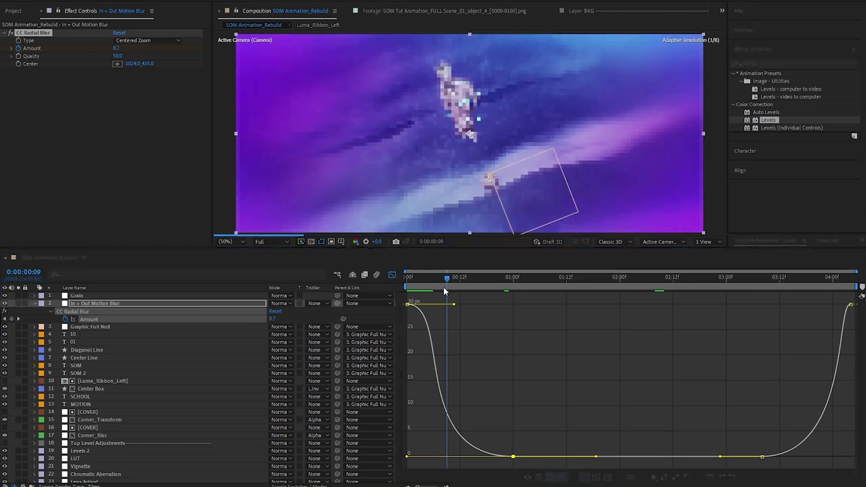
key("shift+F3")
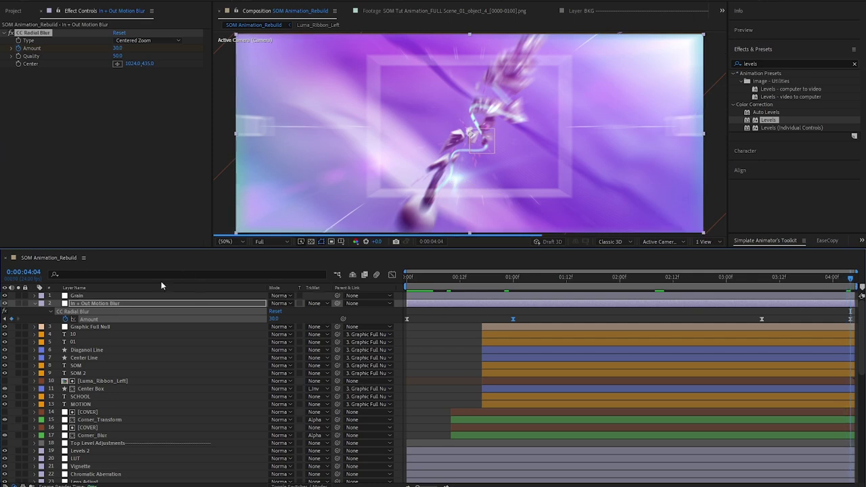
left_click(629, 296)
left_click(606, 277)
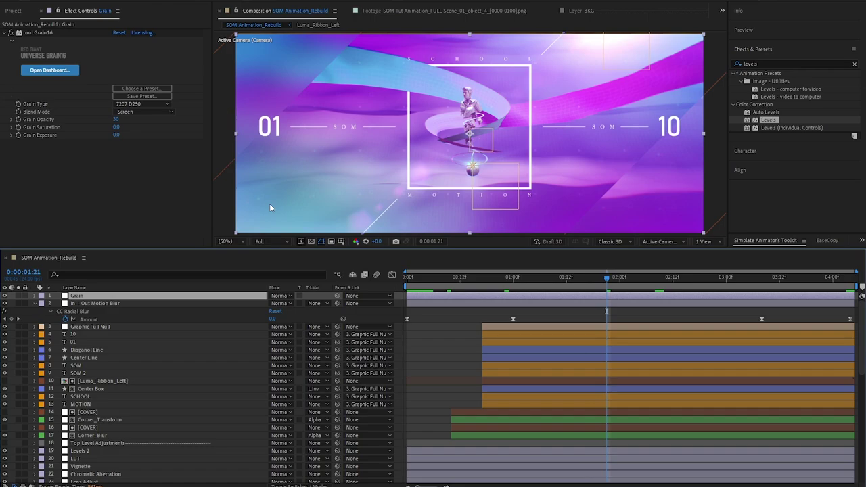
View the composition at 100% and bring up the Grain effect settings
key("slash")
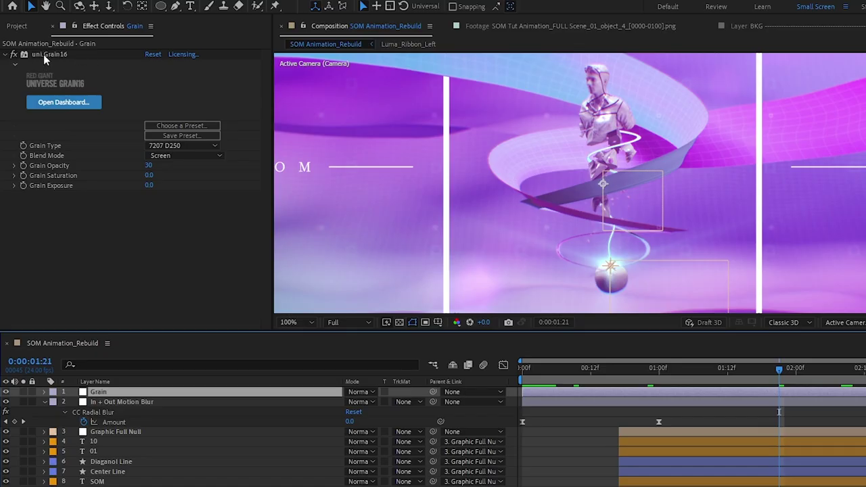
left_click(13, 55)
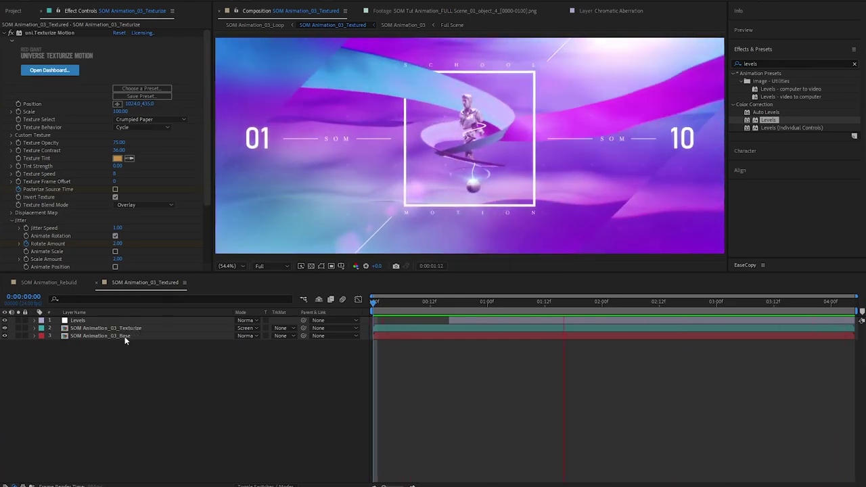
Show the Base and Texturize layers' settings, clear the effects search, and scrub the precomp between 0:12 and 1:19
left_click(125, 336)
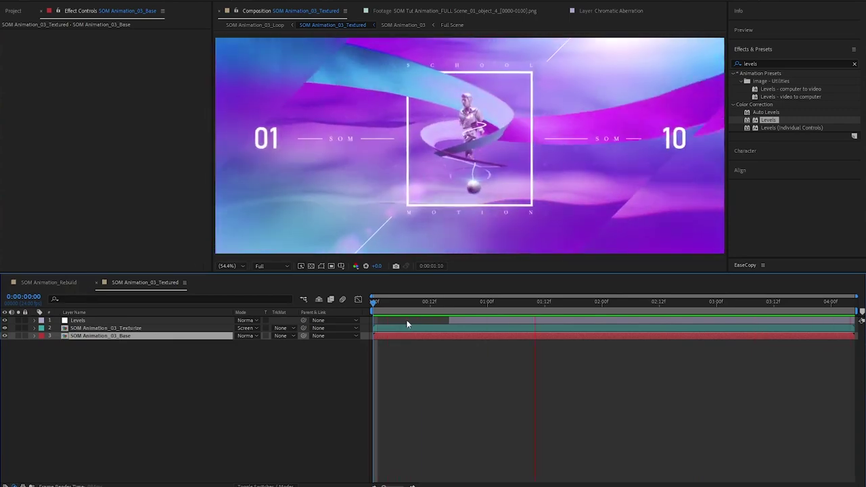
left_click(473, 327)
key("ctrl+5")
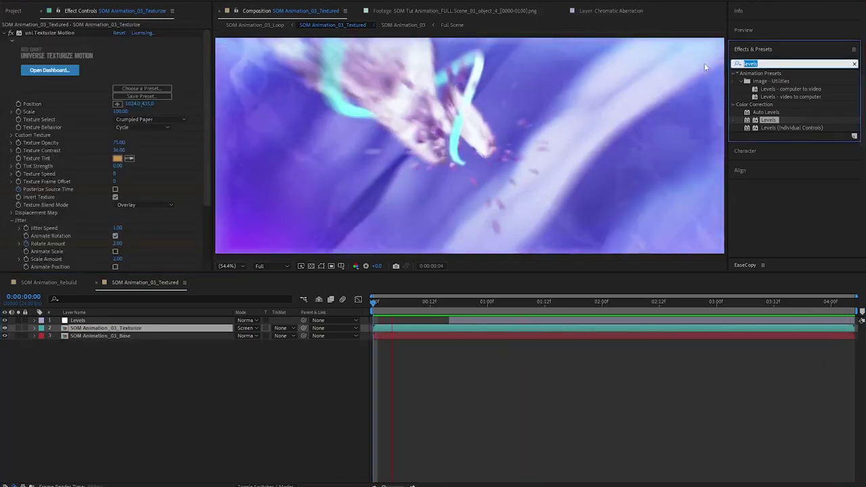
key("BackSpace")
left_click_drag(489, 303, 578, 303)
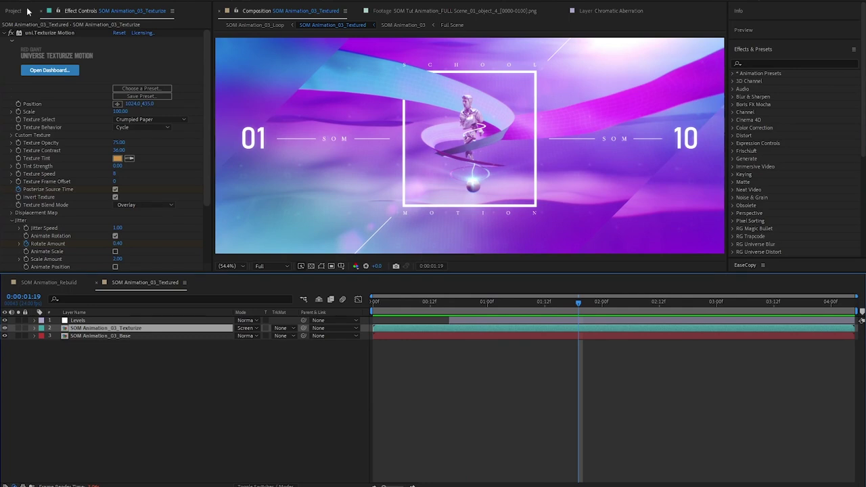
left_click(58, 32)
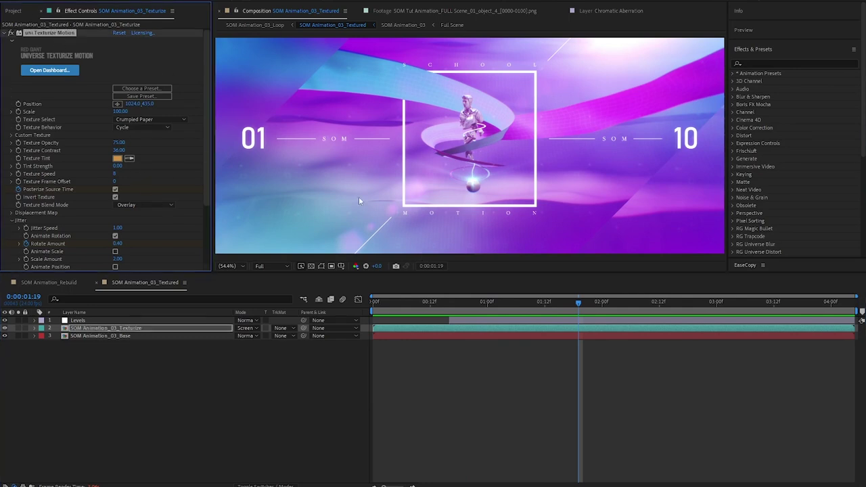
left_click(430, 302)
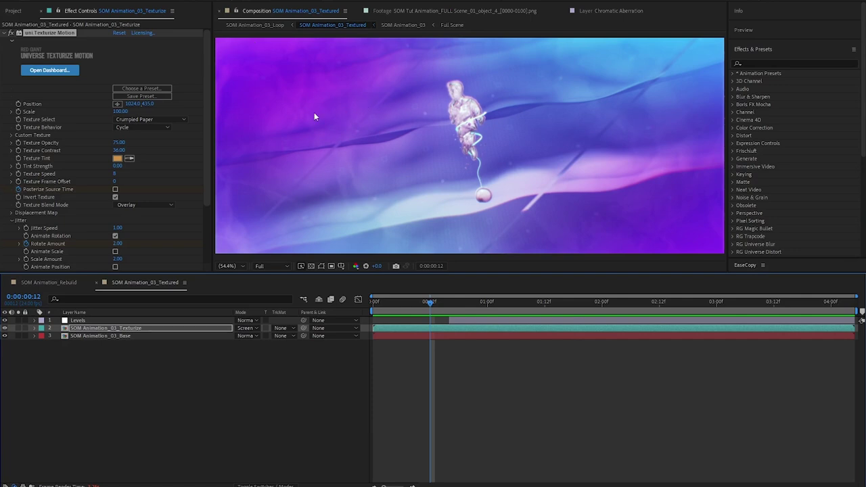
Collapse the Texturize Motion Jitter group, select the SOM Animation_03_Texturize layer, and start a preview
scroll(41, 115, "down", 5)
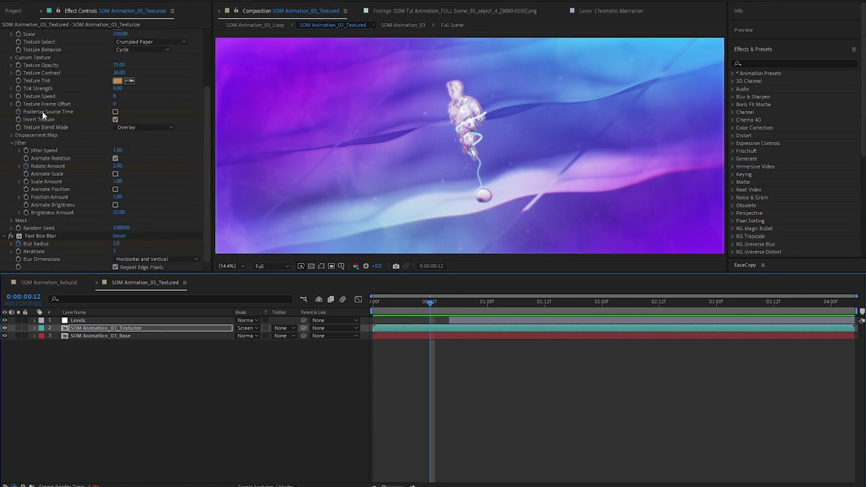
left_click(9, 238)
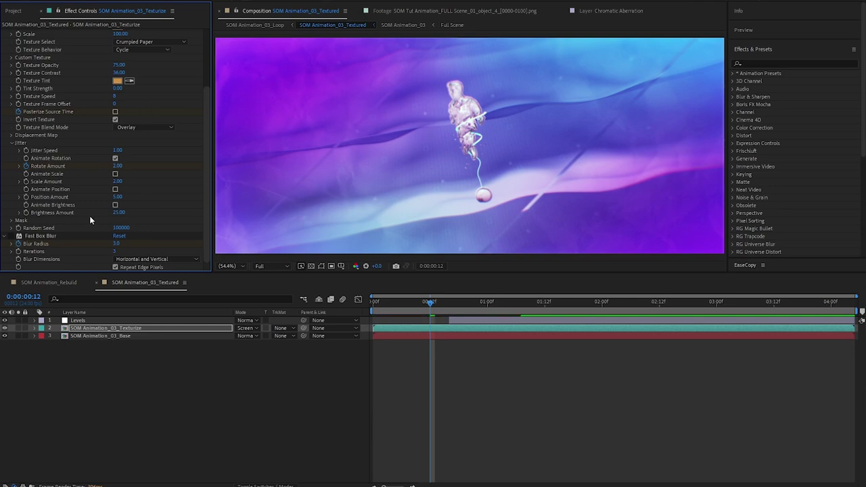
left_click(11, 143)
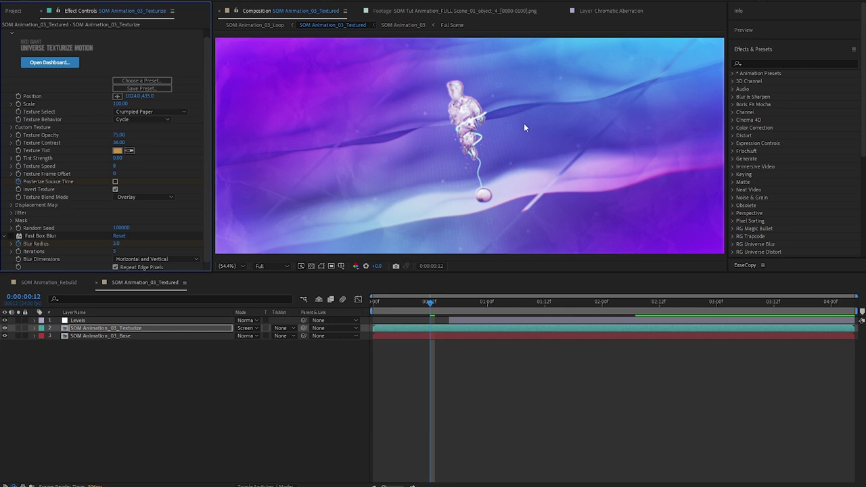
left_click(394, 327)
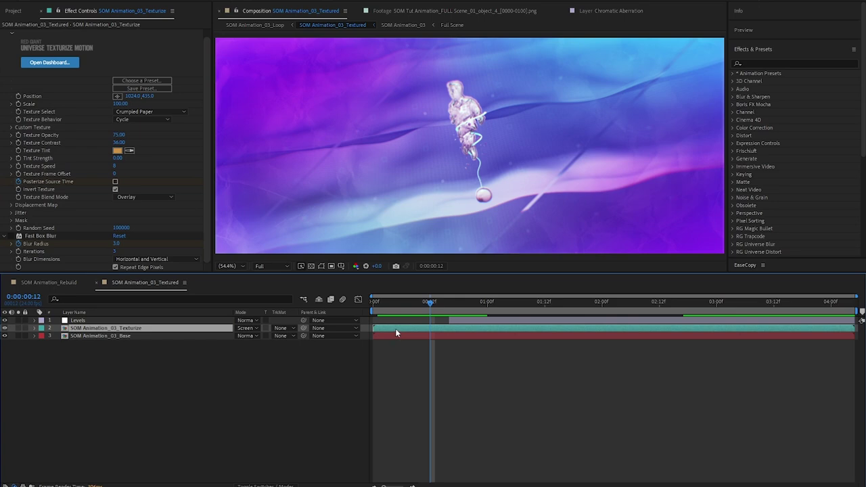
key("space")
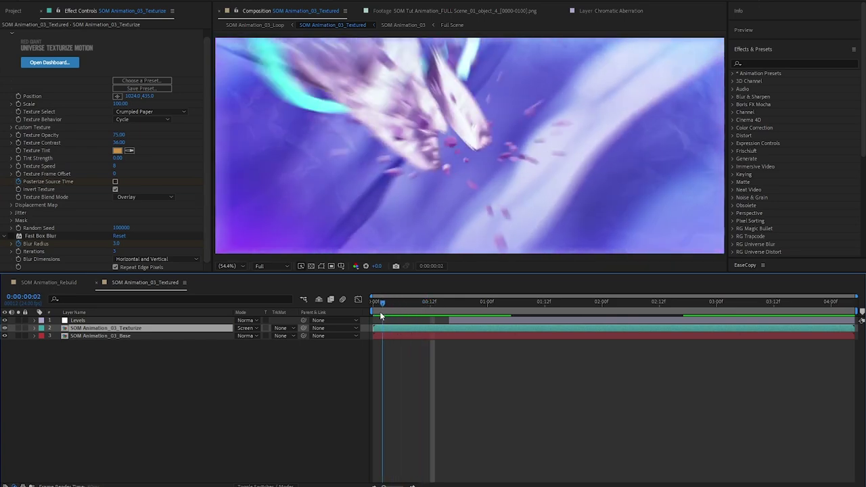
Switch the Texturize layer from Screen to Normal blending and play its Opacity animation from 0:07 to 1:03
left_click(246, 328)
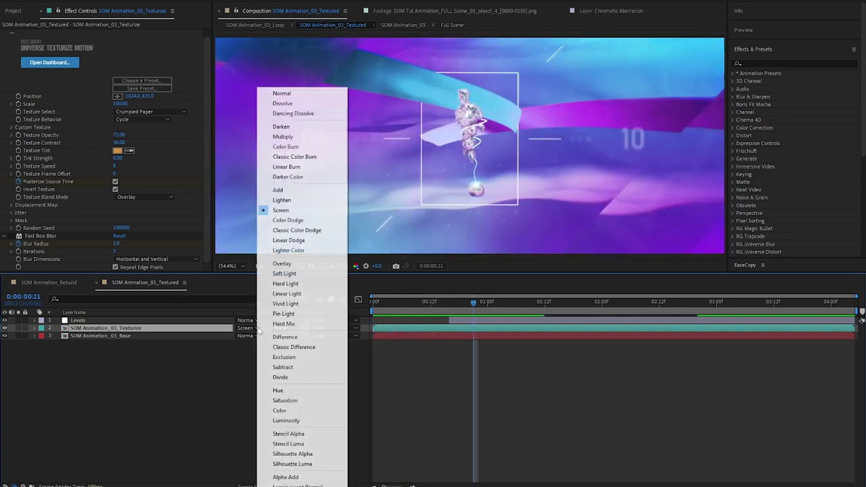
left_click(301, 93)
key("t")
left_click(411, 302)
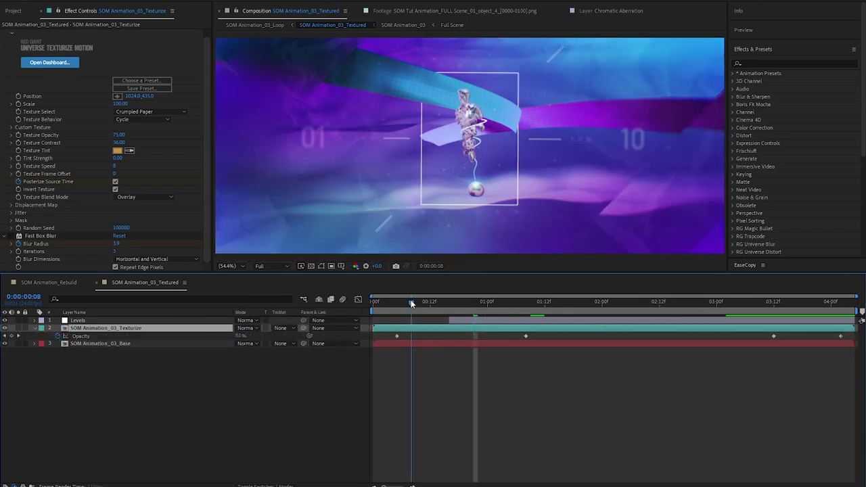
left_click(403, 301)
key("space")
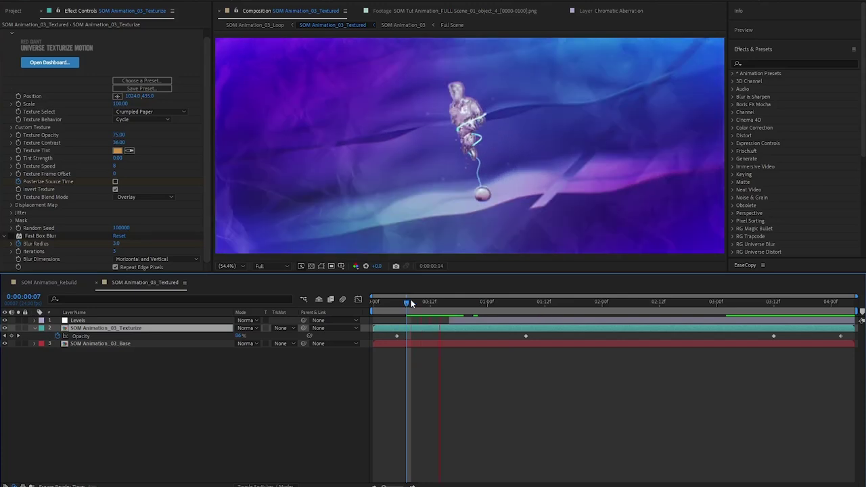
key("space")
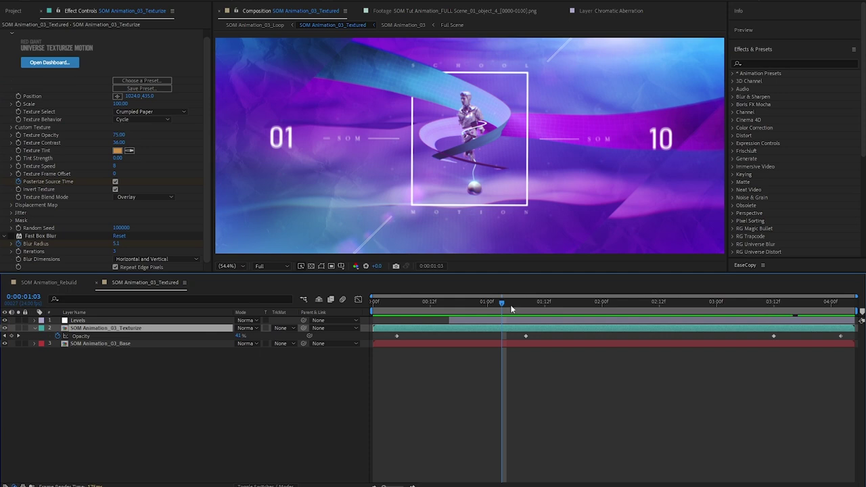
Reveal all the layer's keyframed properties and scrub back to frame 0:11, where Opacity reads 77%
key("u")
left_click_drag(498, 302, 425, 301)
left_click(257, 328)
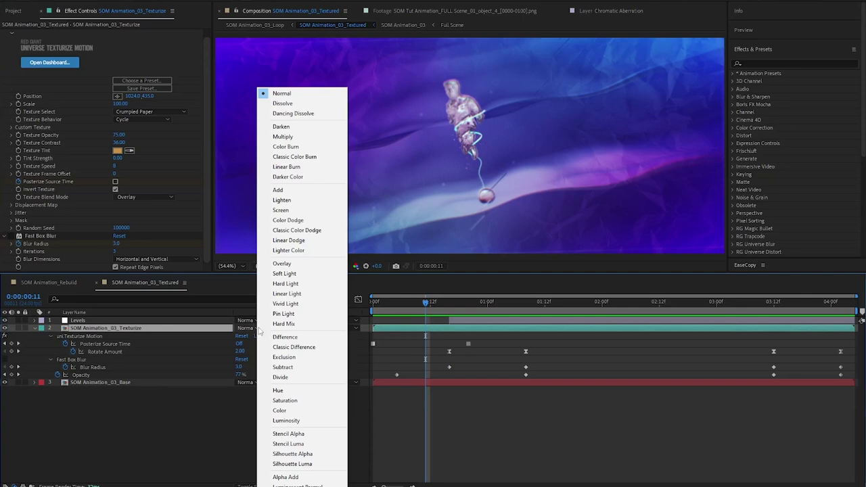
Set the Texturize layer back to Screen blending and preview the animation from the start
left_click(280, 210)
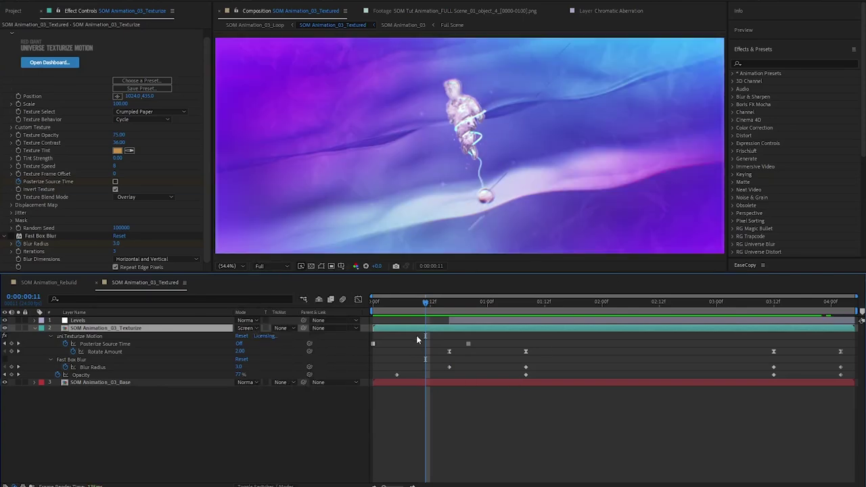
left_click_drag(424, 299, 372, 305)
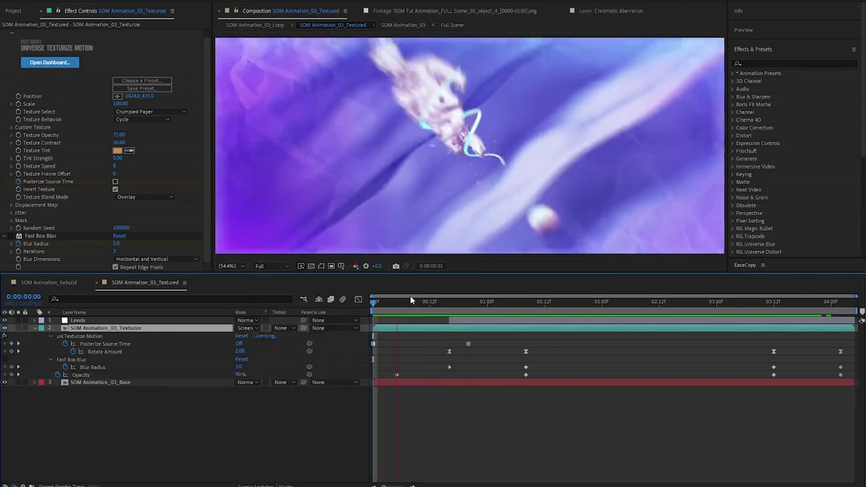
key("space")
key("space")
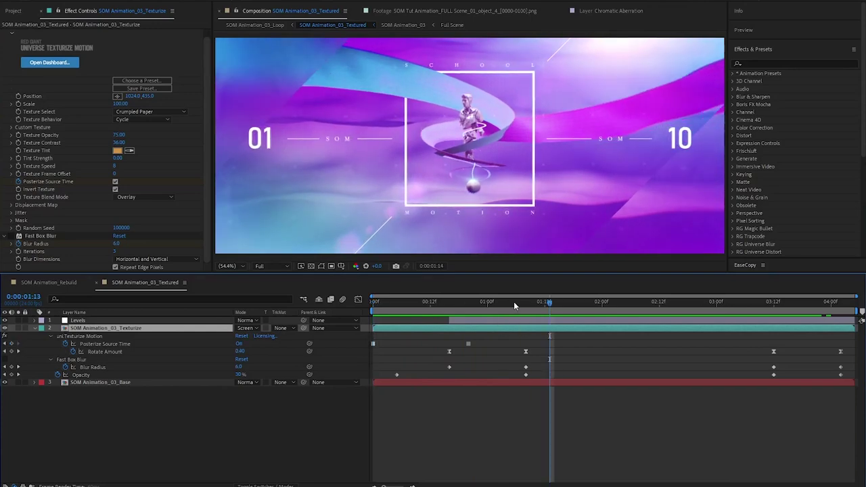
left_click_drag(513, 301, 444, 301)
key("Home")
key("space")
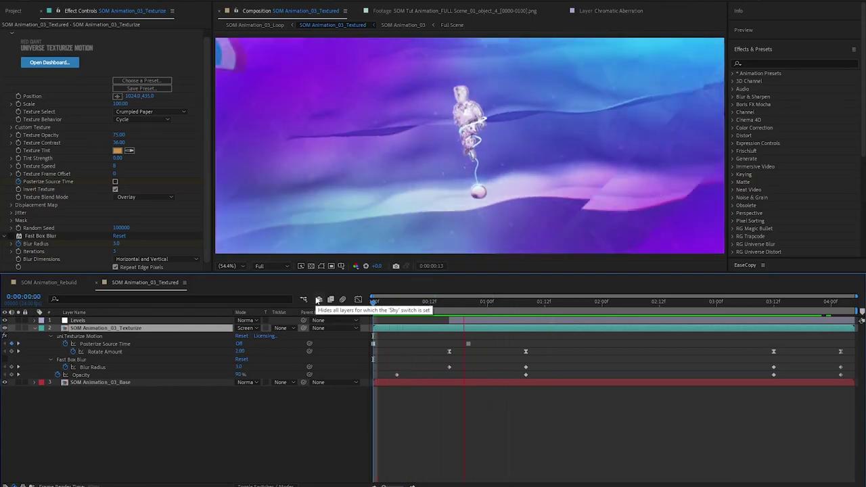
Scrub through the animation to the 1:08 keyframes, where Opacity is 30% and Blur Radius 6.0
key("space")
left_click_drag(429, 312, 303, 299)
key("space")
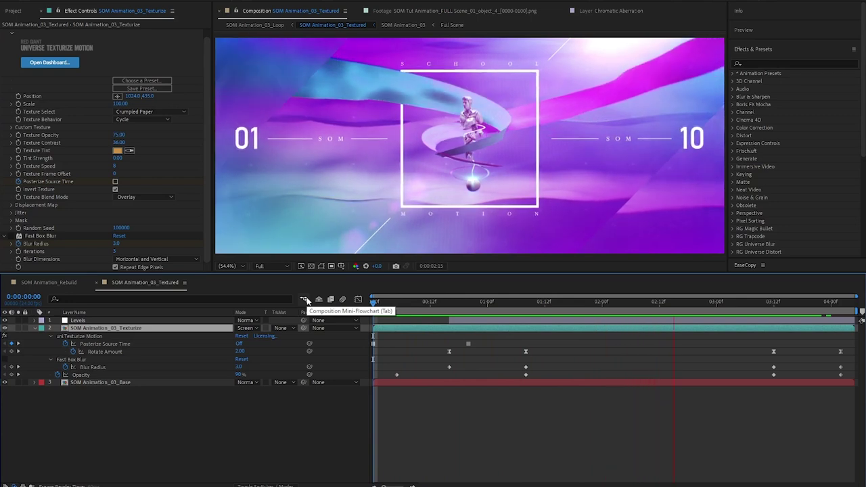
key("space")
left_click_drag(518, 303, 550, 311)
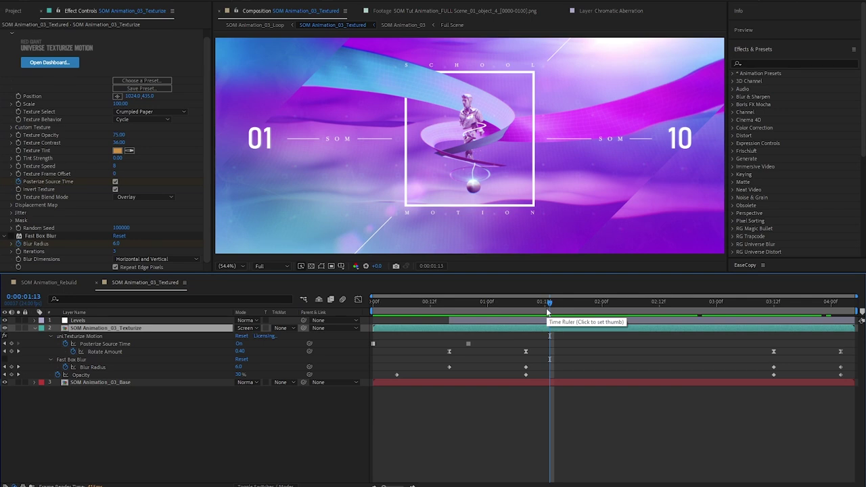
left_click(522, 304)
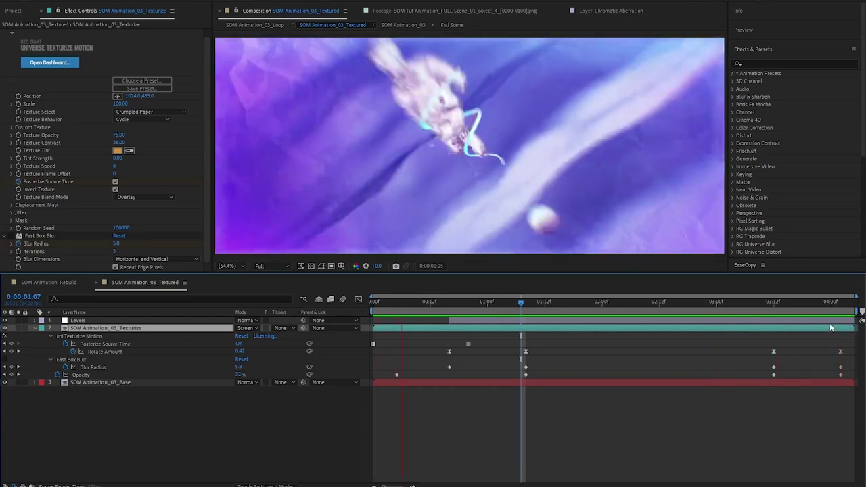
left_click_drag(830, 301, 445, 334)
key("k")
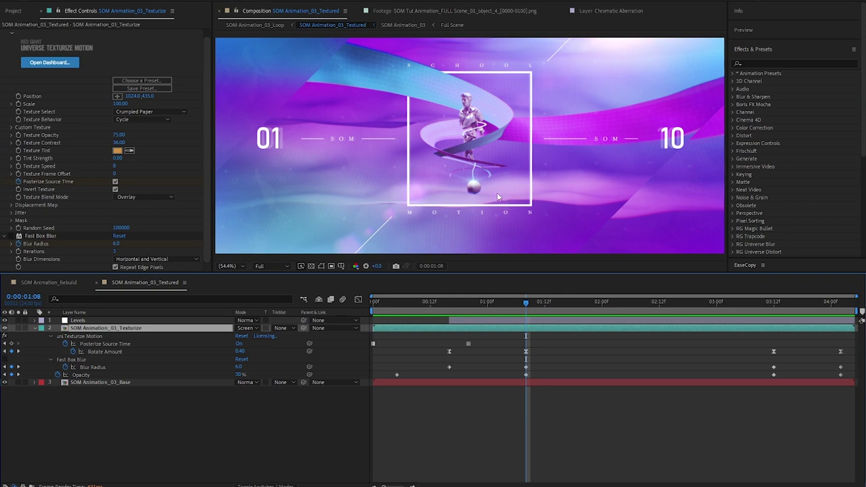
left_click(9, 238)
left_click(48, 235)
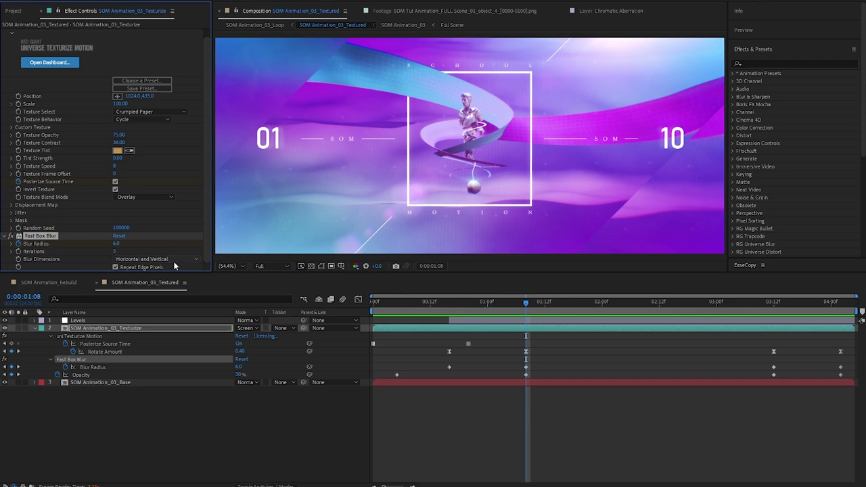
left_click_drag(525, 302, 346, 295)
key("space")
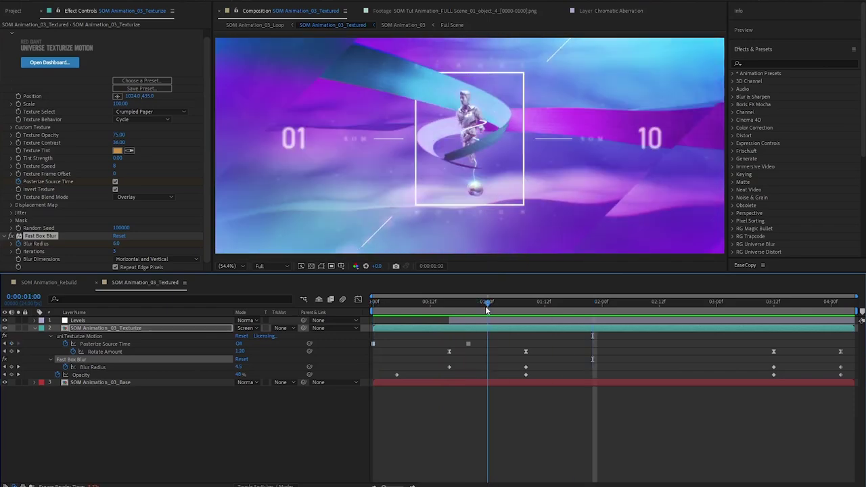
key("space")
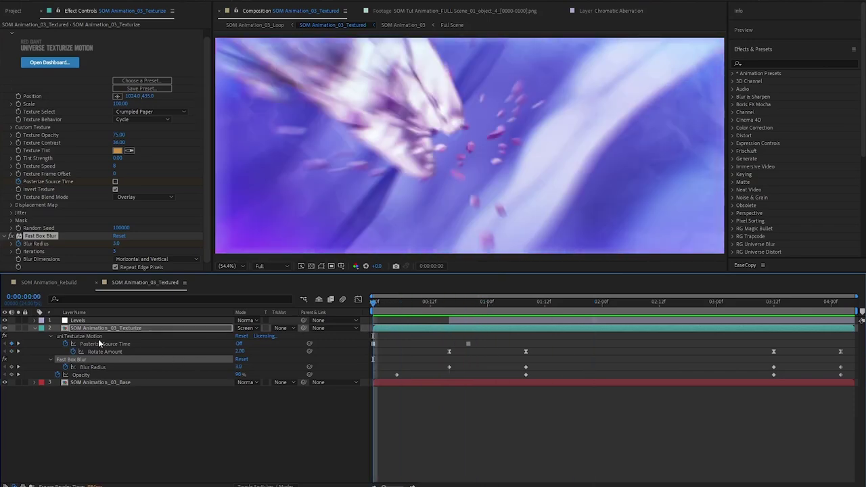
left_click_drag(375, 311, 482, 318)
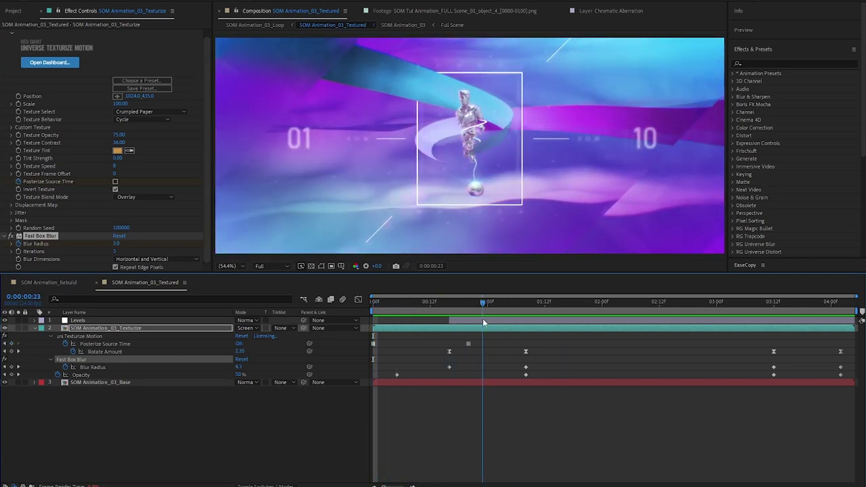
mouse_move(481, 302)
left_mouse_down()
mouse_move(526, 303)
mouse_move(466, 303)
left_mouse_up()
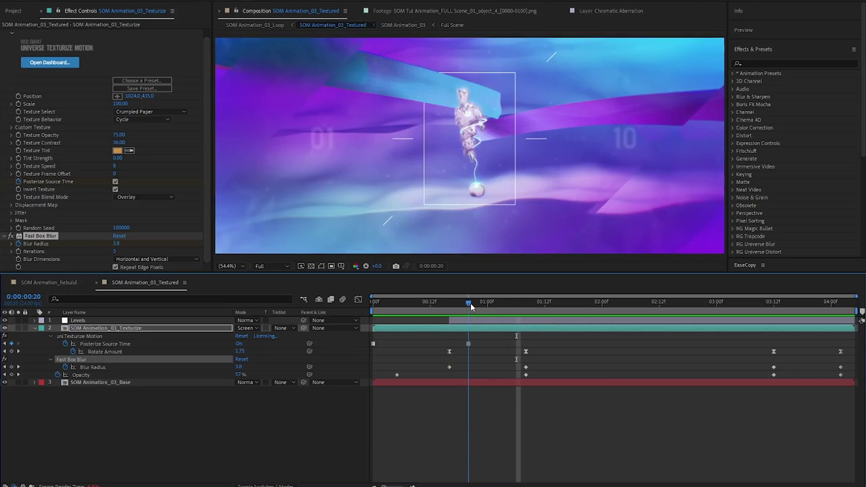
left_click_drag(522, 309, 430, 297)
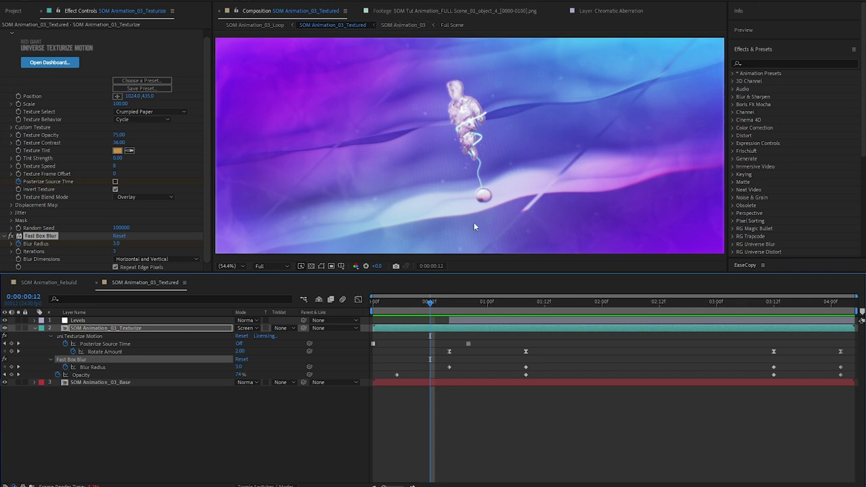
left_click_drag(430, 304, 776, 349)
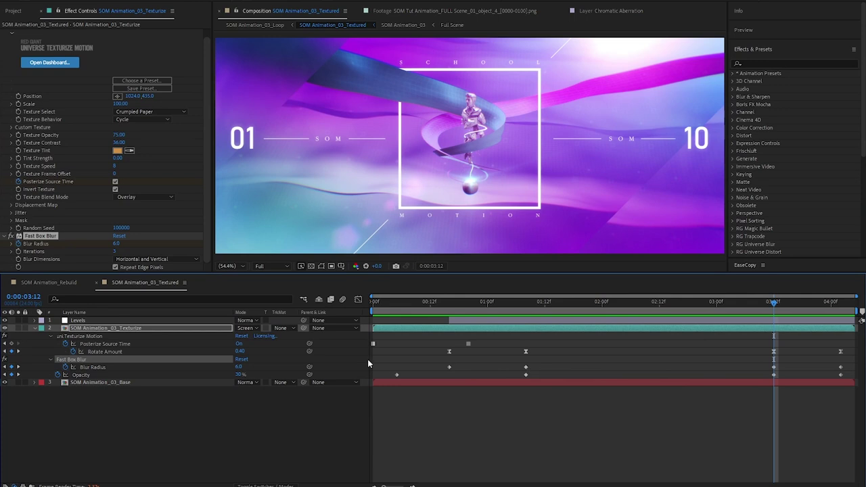